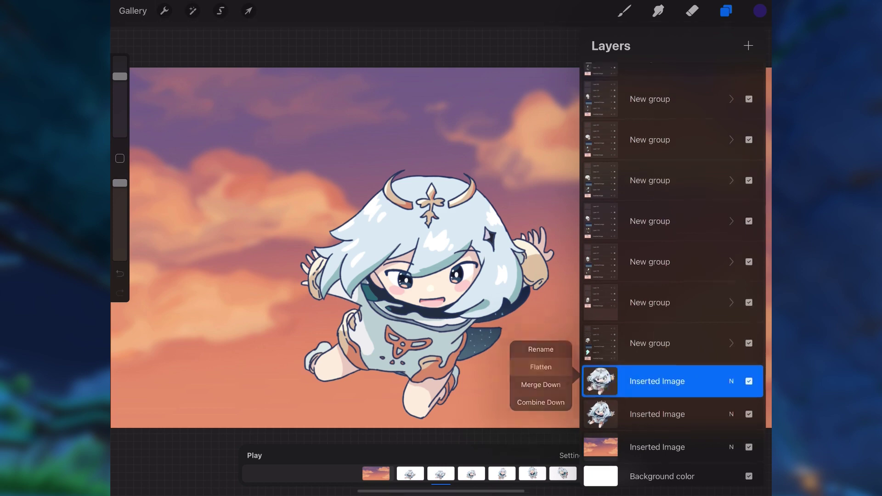
# Flatten the lowest remaining frame group, directly above the two already flattened character images.
pyautogui.click(650, 340)
pyautogui.click(541, 334)
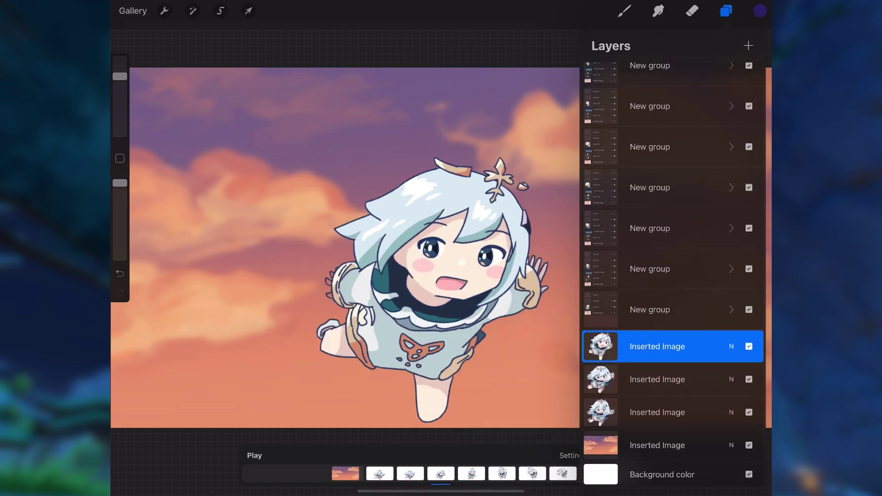
# Flatten the next two frame groups above the flattened character images and close the layer list.
pyautogui.click(650, 302)
pyautogui.click(540, 299)
pyautogui.click(650, 276)
pyautogui.click(540, 277)
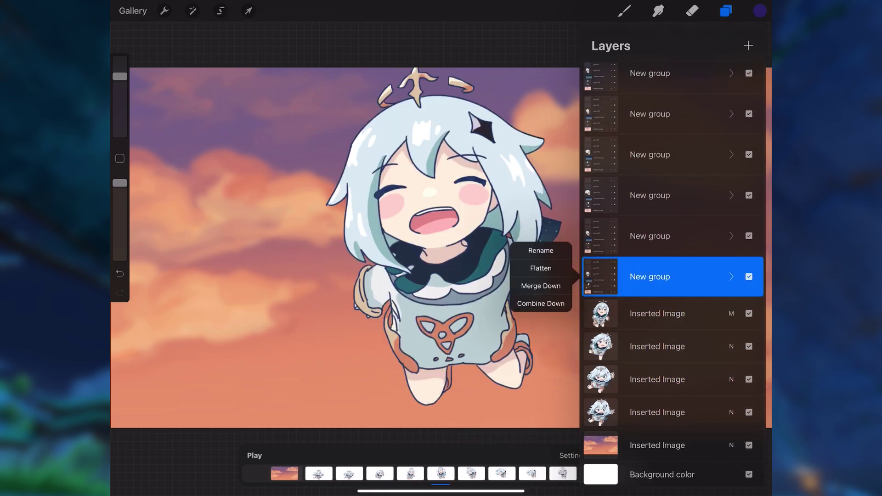
pyautogui.click(546, 268)
pyautogui.click(726, 10)
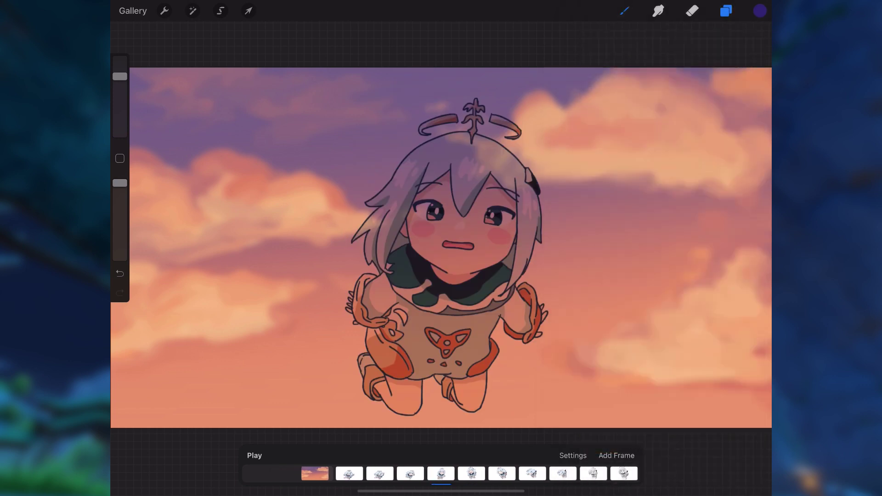
# Undo the last group flattenings, back to the fourth character frame with its original colors.
pyautogui.hotkey('ctrl', 'z')
pyautogui.hotkey('ctrl', 'z')
pyautogui.hotkey('ctrl', 'z')
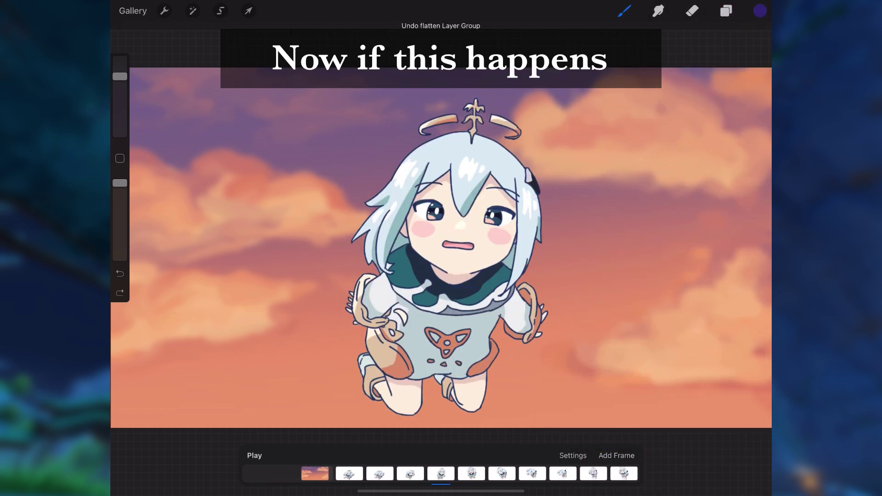
# In the fourth frame's group, set the bottom Inserted Image layer's blend mode to Normal and hide that layer.
pyautogui.click(726, 11)
pyautogui.click(731, 420)
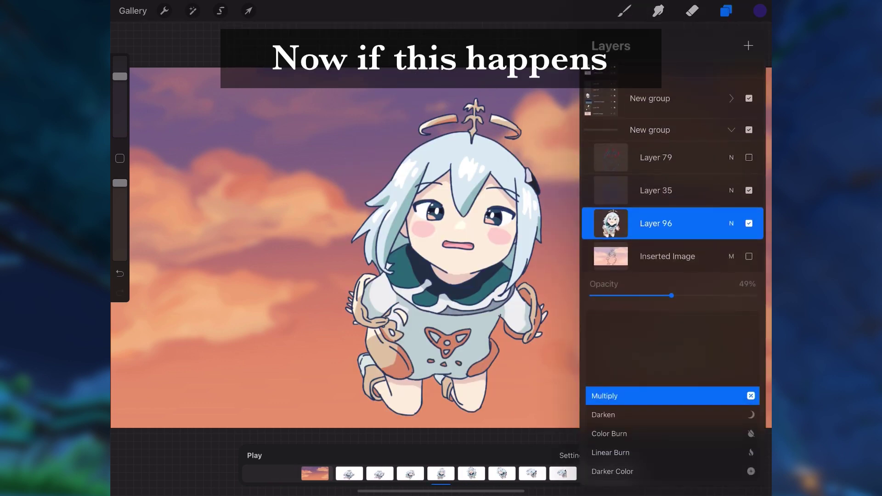
pyautogui.scroll(-2, 672, 395)
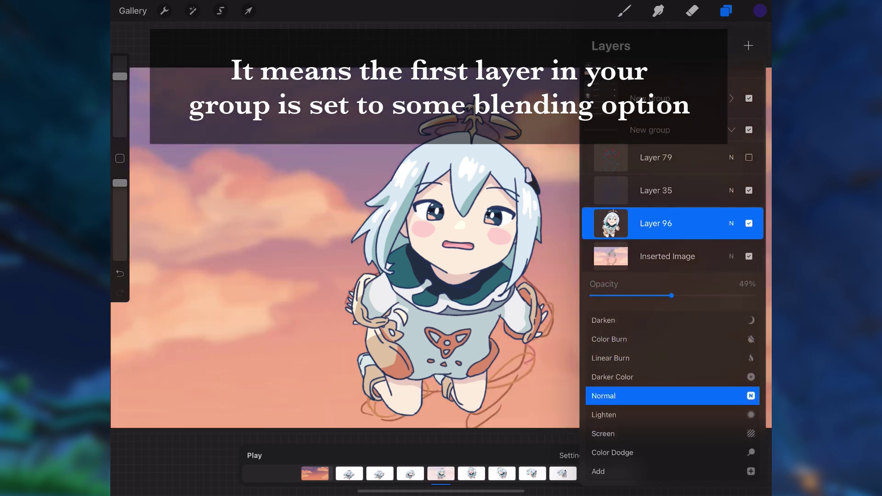
pyautogui.click(731, 257)
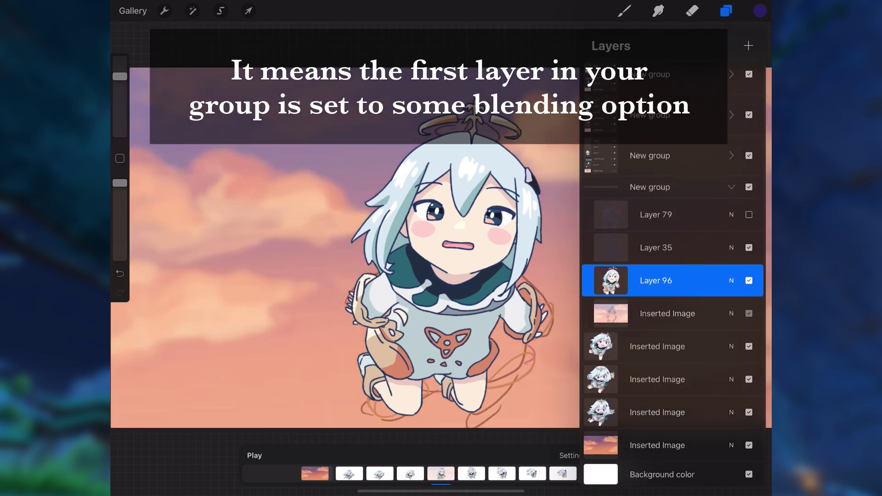
pyautogui.click(749, 314)
pyautogui.click(732, 187)
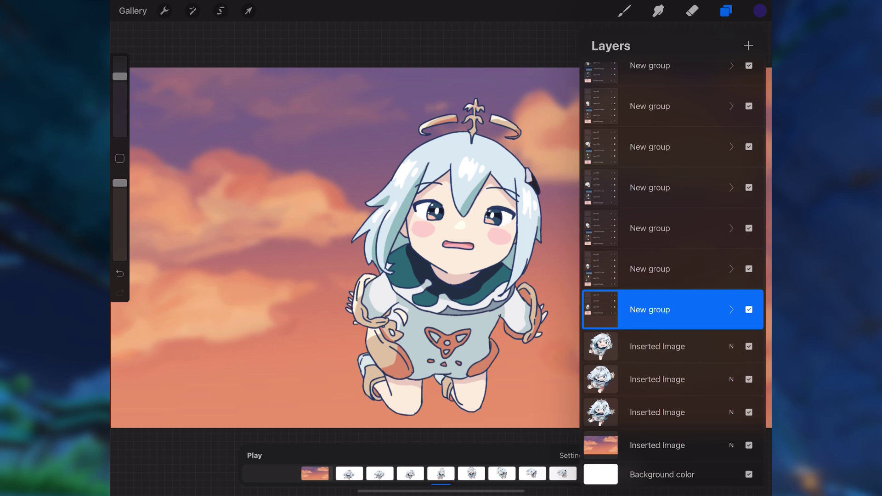
# Flatten the corrected fourth frame group and the frame group directly above it.
pyautogui.click(649, 309)
pyautogui.click(541, 301)
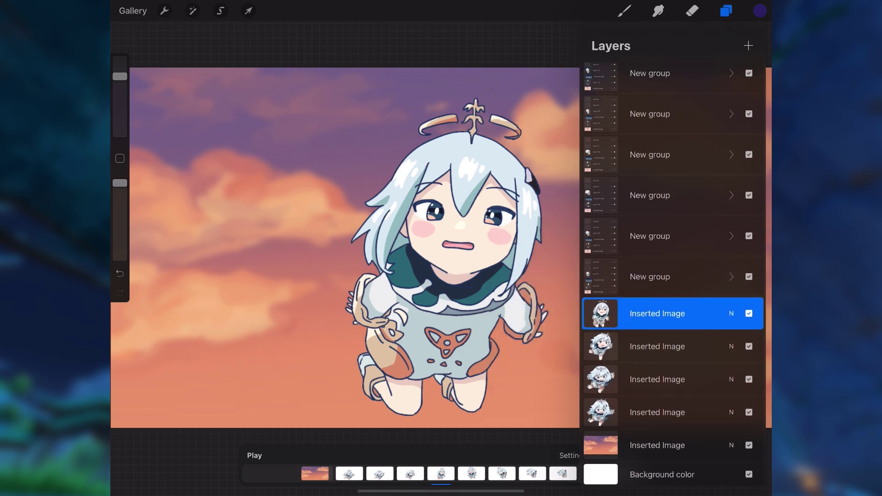
pyautogui.click(649, 276)
pyautogui.click(650, 276)
pyautogui.click(541, 268)
# Flatten all the remaining frame groups so that each animation frame is a single image layer.
pyautogui.click(650, 244)
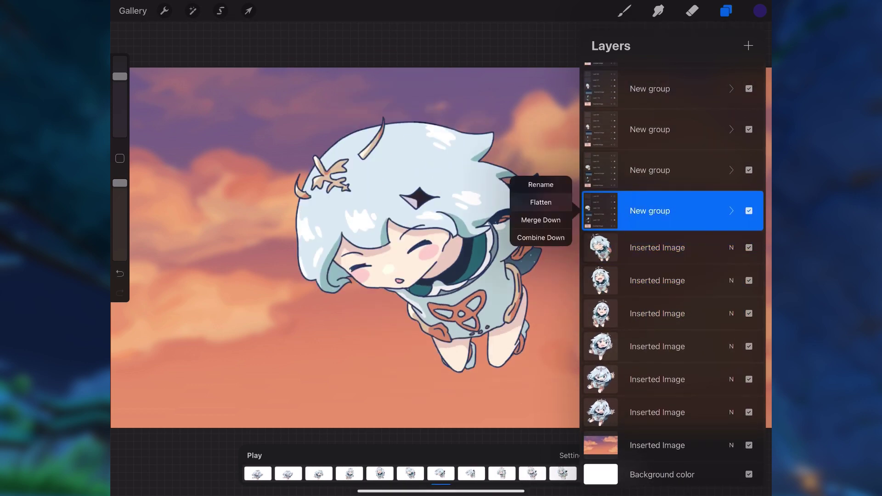
pyautogui.click(541, 203)
pyautogui.click(650, 112)
pyautogui.click(540, 104)
pyautogui.click(649, 124)
pyautogui.click(541, 115)
pyautogui.click(541, 174)
pyautogui.click(650, 100)
pyautogui.click(541, 91)
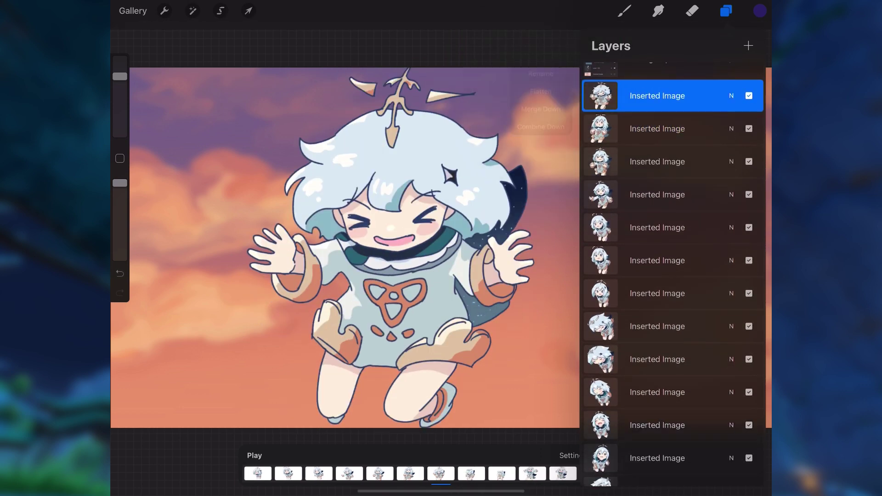
pyautogui.click(657, 81)
pyautogui.click(657, 81)
pyautogui.click(537, 88)
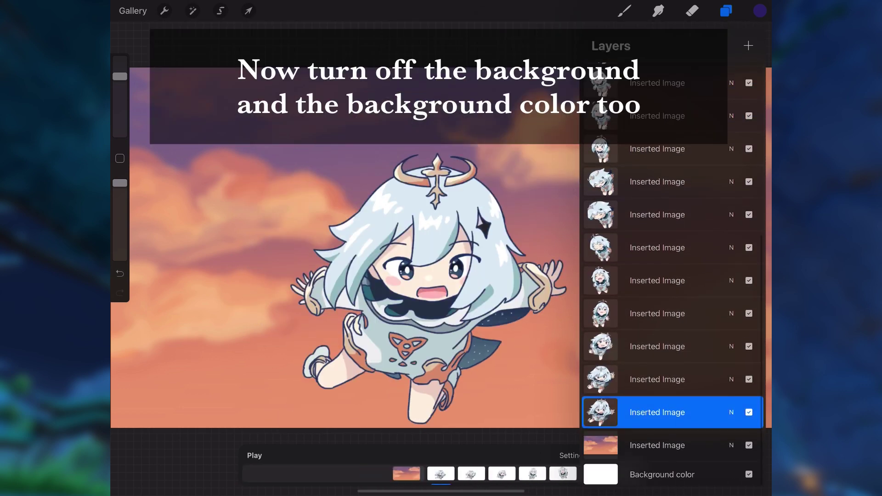
# Hide the sky background image and the background color, and select the first character frame.
pyautogui.click(657, 445)
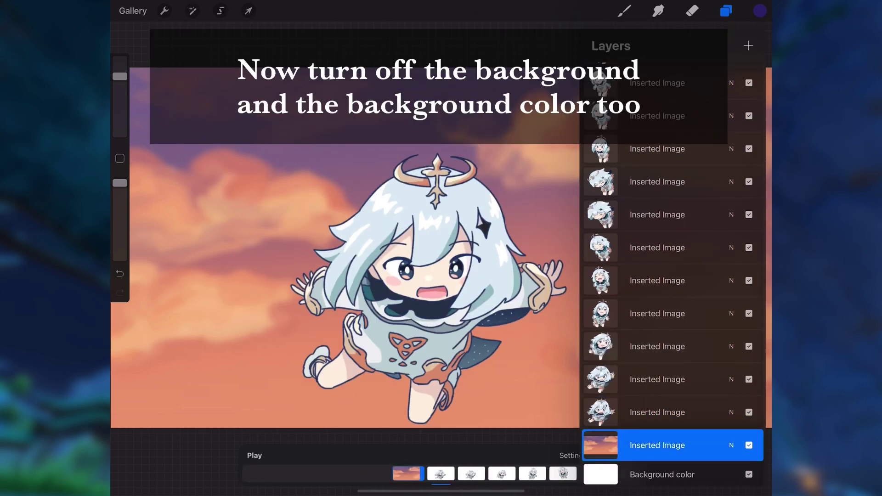
pyautogui.click(749, 475)
pyautogui.click(748, 445)
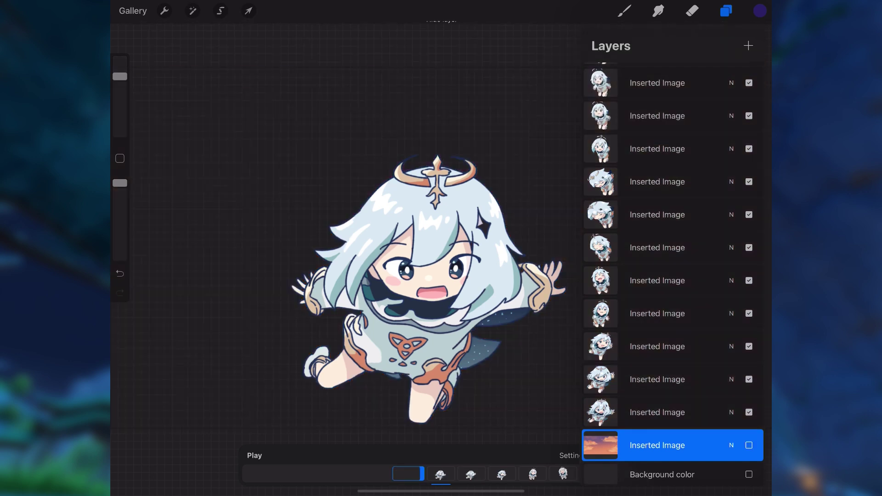
pyautogui.click(657, 412)
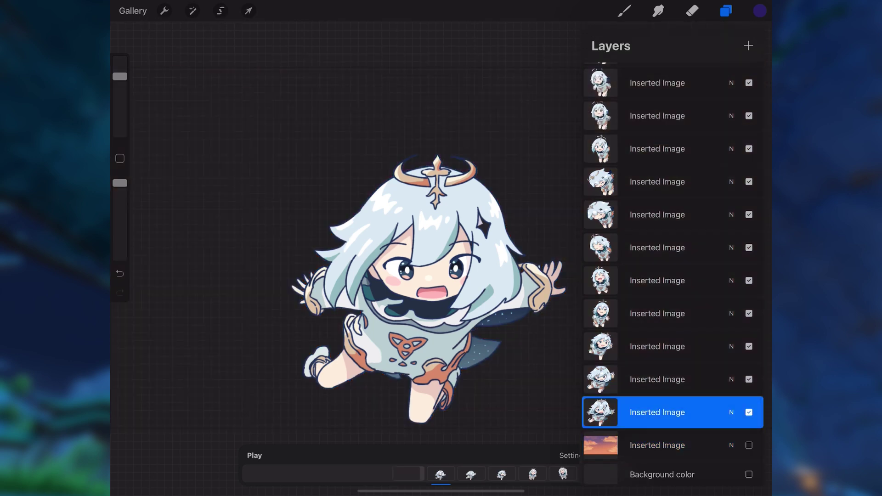
# Export the layers as separate PNG files.
pyautogui.click(725, 11)
pyautogui.click(165, 11)
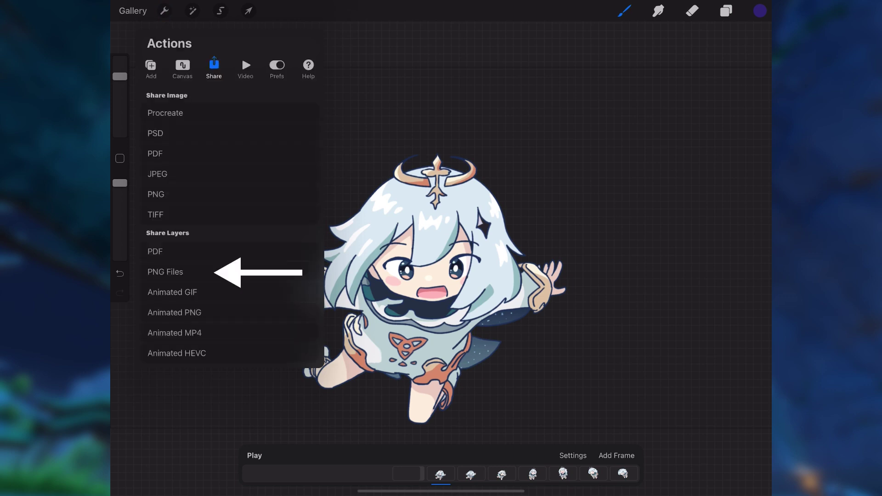
pyautogui.click(230, 272)
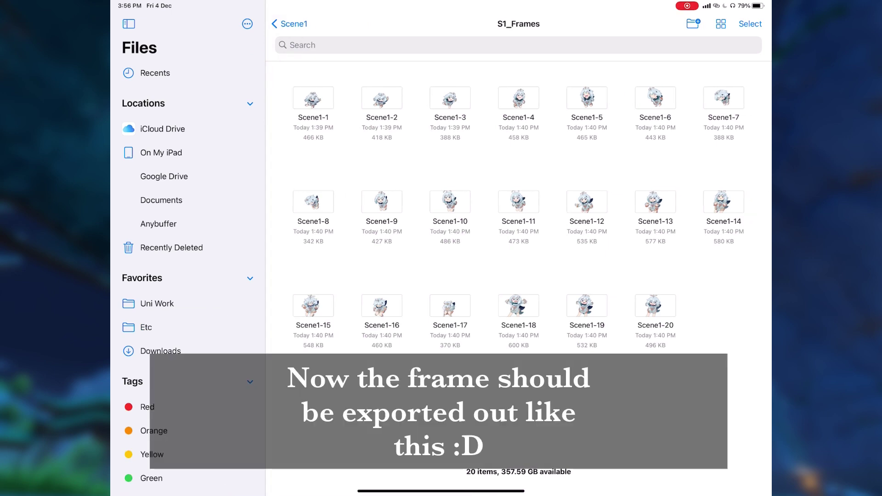
# Preview the exported frames in S1_Frames, starting from Scene1-1, and close the preview.
pyautogui.click(313, 98)
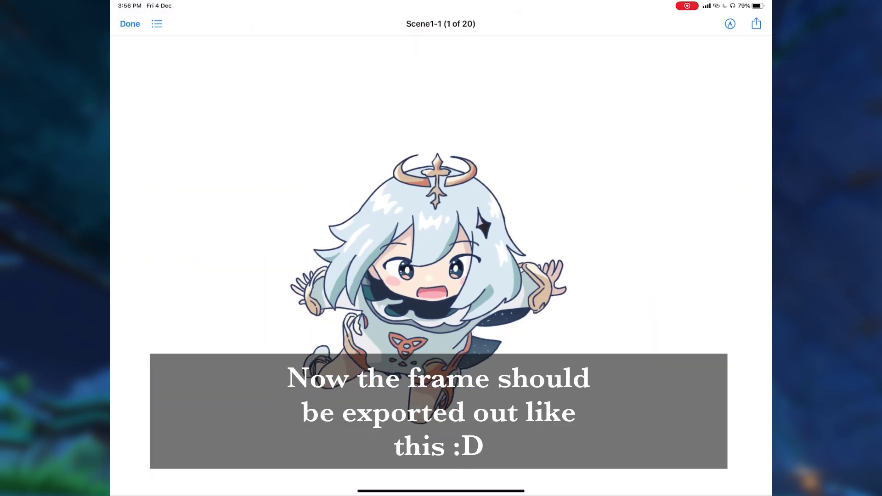
pyautogui.moveTo(575, 276); pyautogui.dragTo(344, 276)
pyautogui.moveTo(574, 276); pyautogui.dragTo(368, 275)
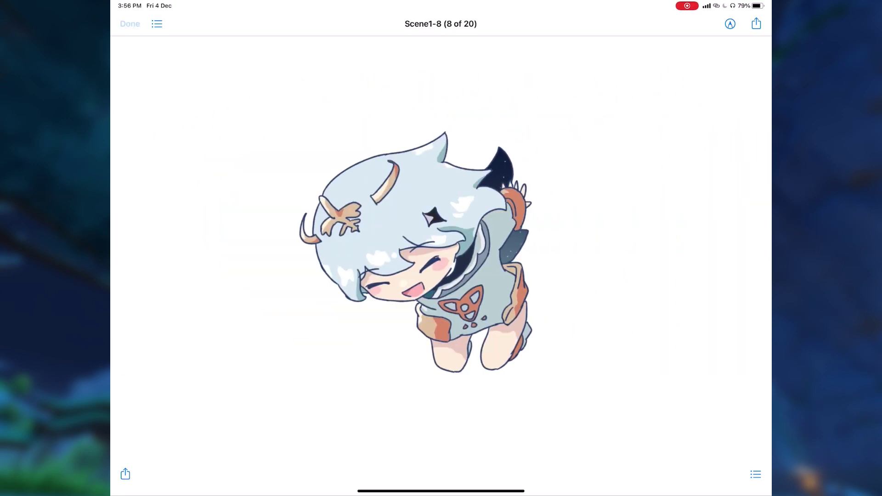
pyautogui.click(130, 23)
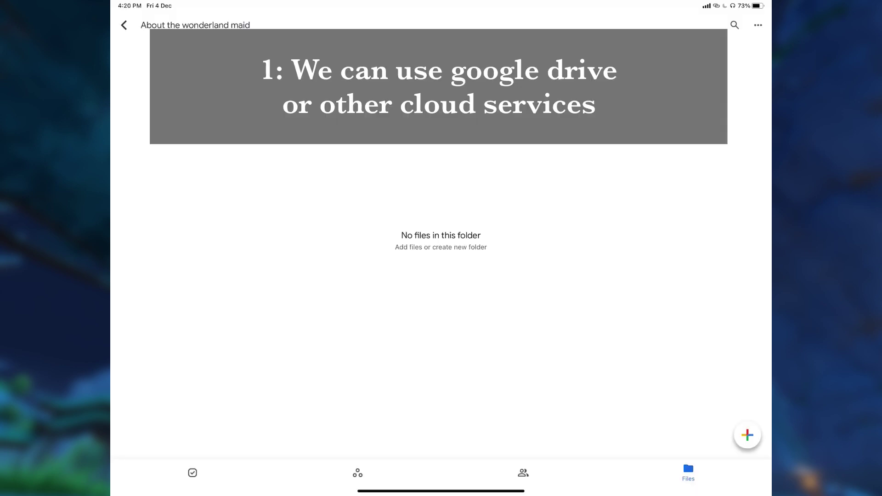
# Float the Files S1_Frames window over Google Drive, upload all 20 frames into the empty folder, and dismiss the floating window.
pyautogui.moveTo(441, 492); pyautogui.dragTo(442, 455)
pyautogui.moveTo(351, 459); pyautogui.dragTo(230, 288)
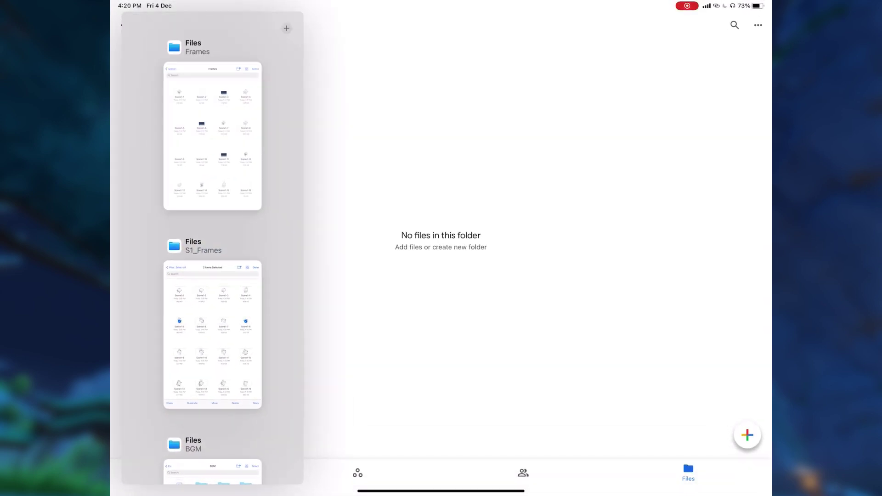
pyautogui.click(213, 334)
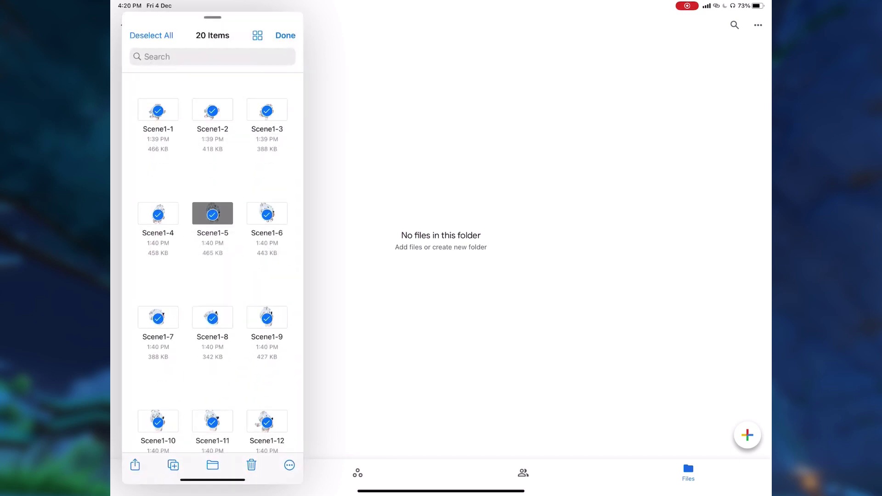
pyautogui.moveTo(212, 213); pyautogui.dragTo(465, 254)
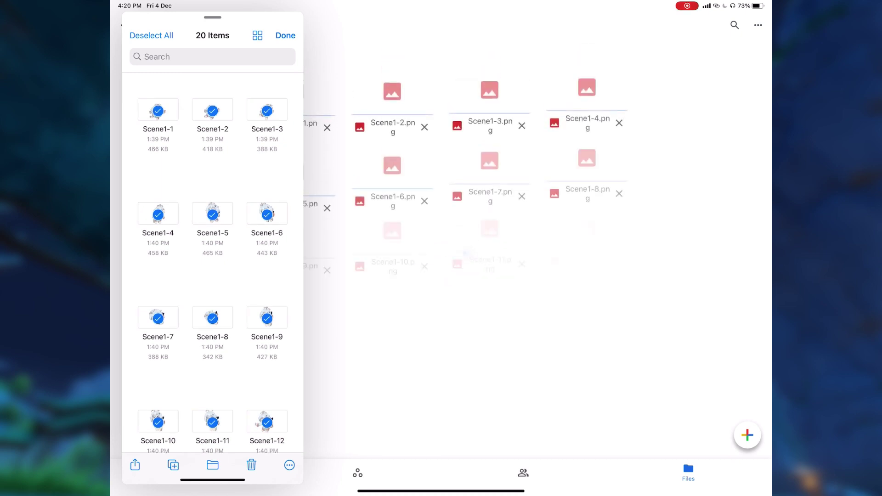
pyautogui.moveTo(212, 17); pyautogui.dragTo(763, 18)
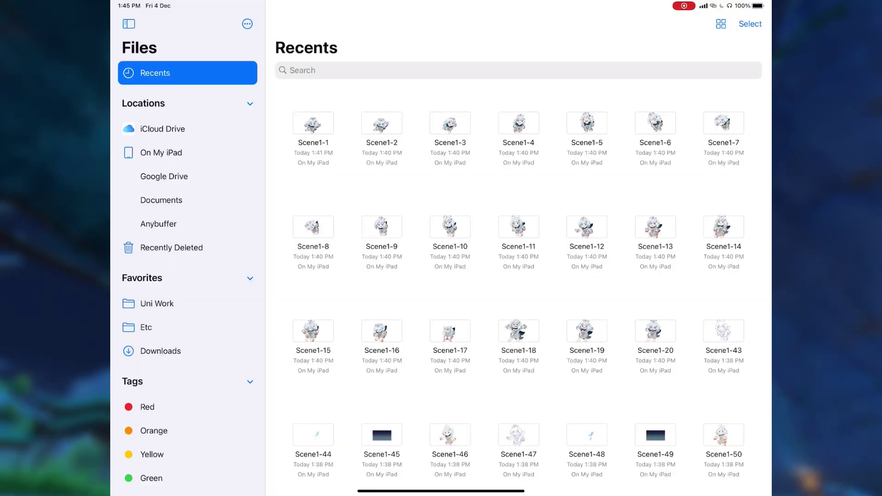
# In Files, open the S1_Frame folder under About the wondermaid on the PUN drive, with S1_Frames in a floating window.
pyautogui.click(188, 248)
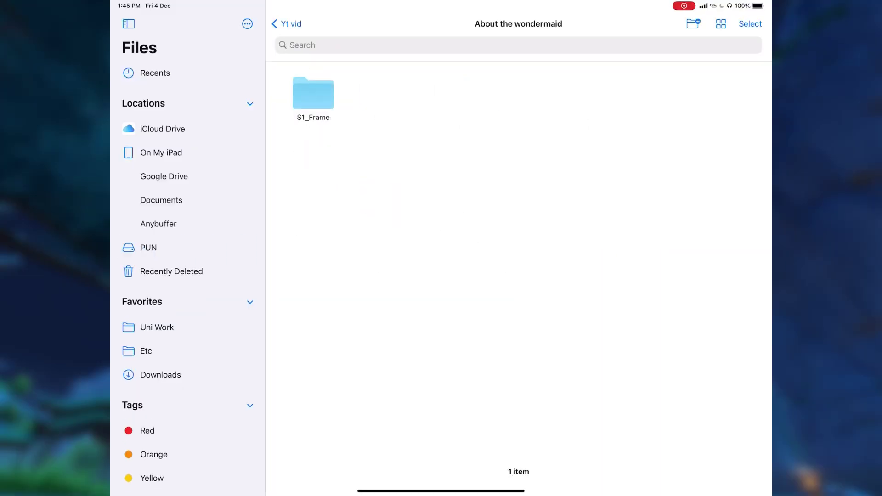
pyautogui.click(313, 94)
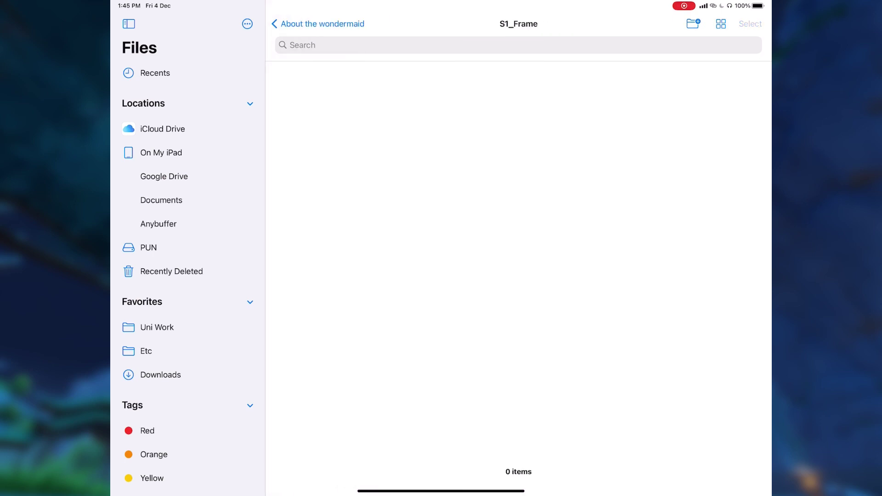
pyautogui.moveTo(441, 493); pyautogui.dragTo(441, 427)
pyautogui.moveTo(351, 460); pyautogui.dragTo(669, 367)
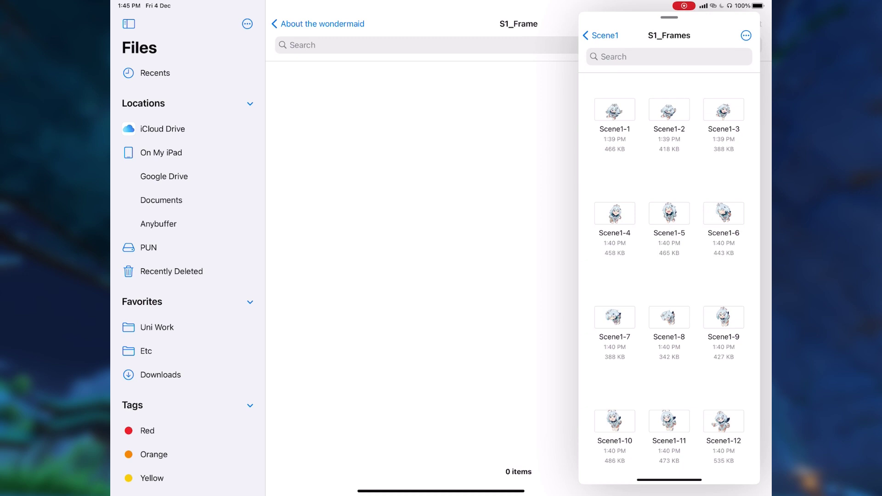
# Copy all 20 frames from S1_Frames into the PUN drive's S1_Frame folder and dismiss the floating window.
pyautogui.click(745, 35)
pyautogui.click(657, 55)
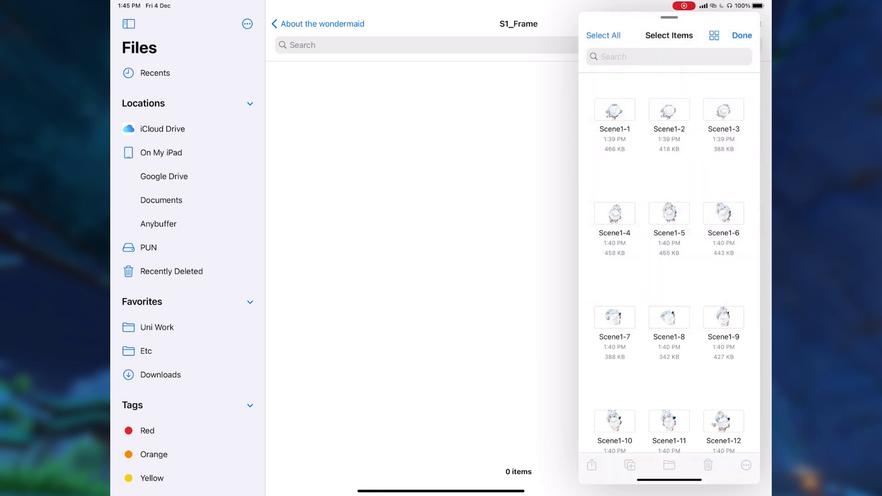
pyautogui.click(603, 35)
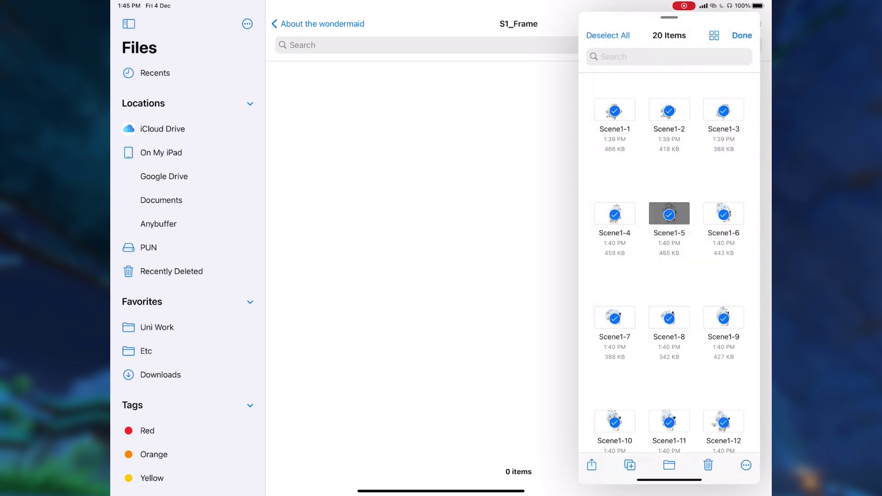
pyautogui.moveTo(669, 214); pyautogui.dragTo(416, 250)
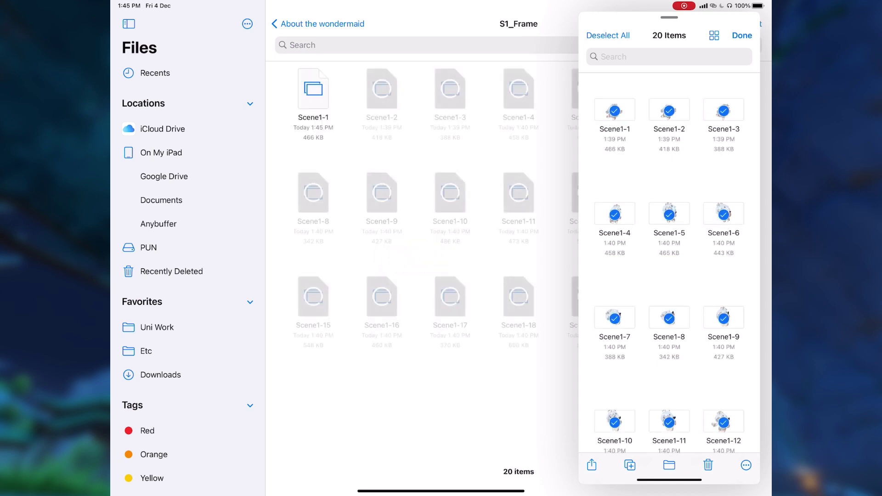
pyautogui.moveTo(669, 18); pyautogui.dragTo(767, 17)
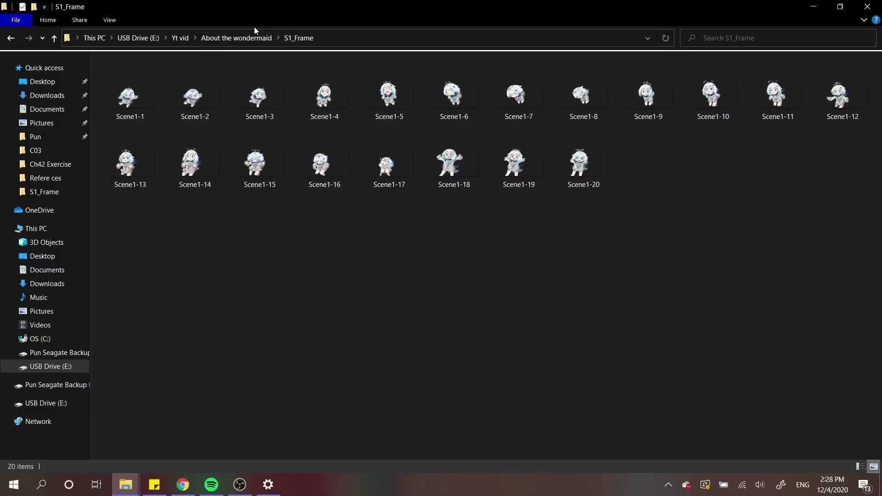
# In File Explorer on the PC, view the S1_Frame images and the neighbouring Filter folder's image as extra large icons.
pyautogui.click(107, 23)
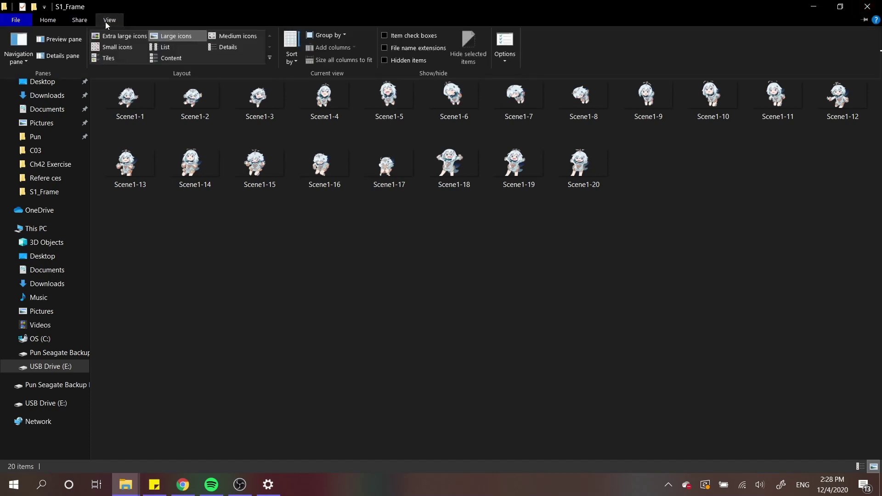
pyautogui.click(117, 34)
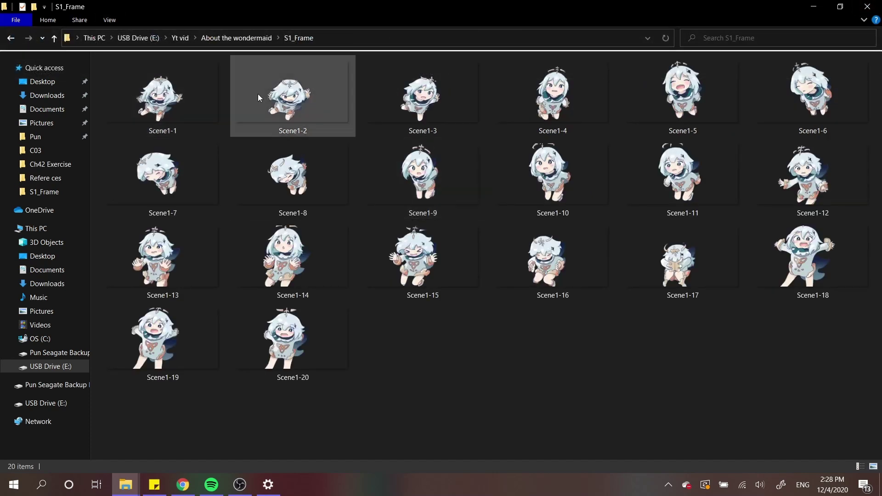
pyautogui.click(248, 39)
pyautogui.doubleClick(213, 76)
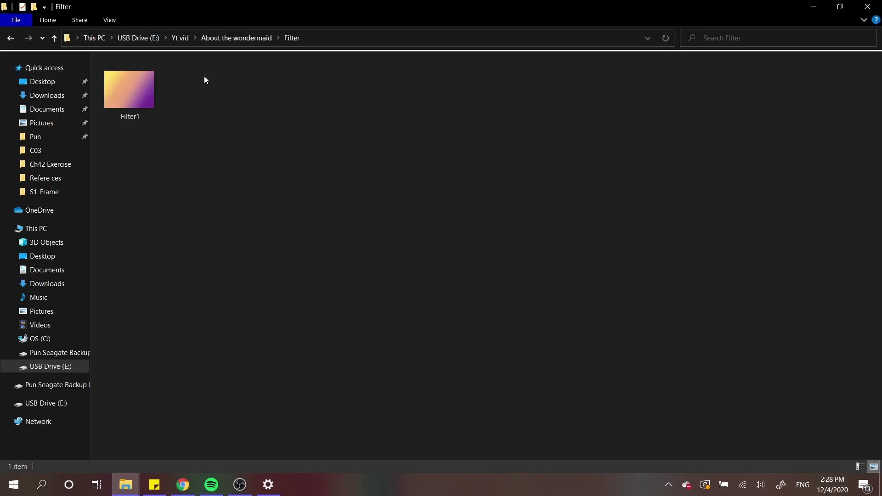
pyautogui.click(115, 20)
pyautogui.click(129, 40)
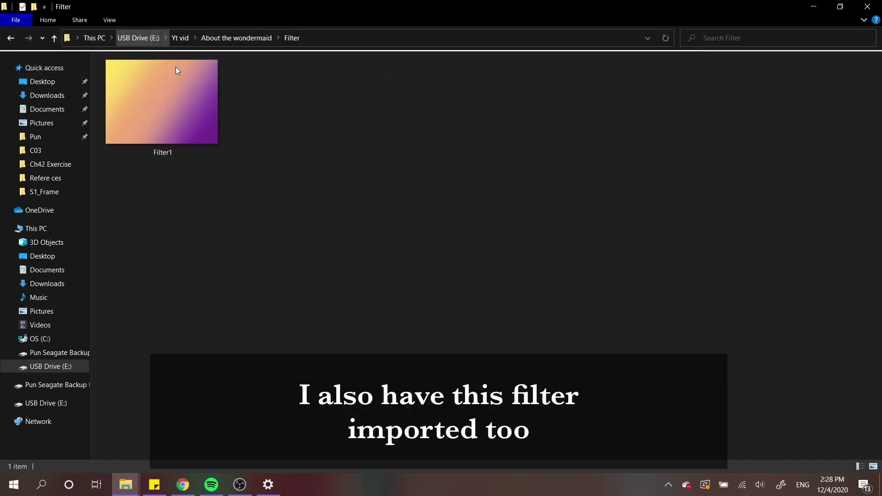
# Return to the About the wondermaid folder and show its contents as large icons.
pyautogui.click(175, 67)
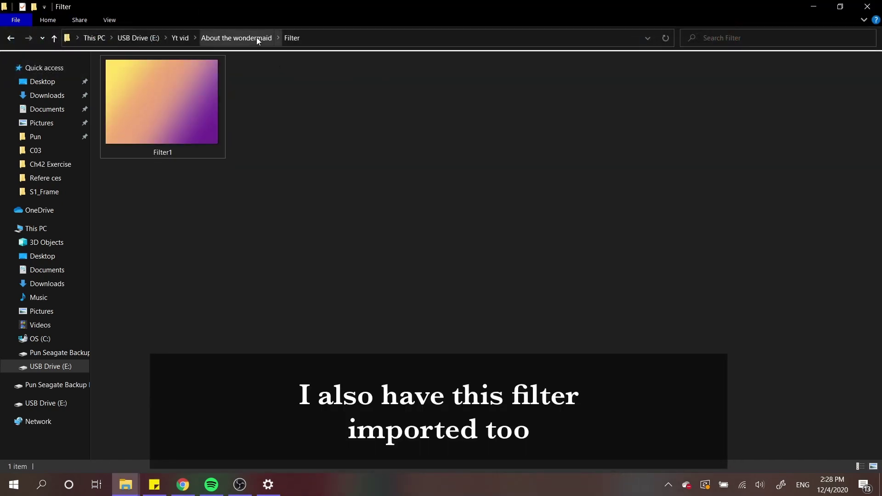
pyautogui.click(257, 41)
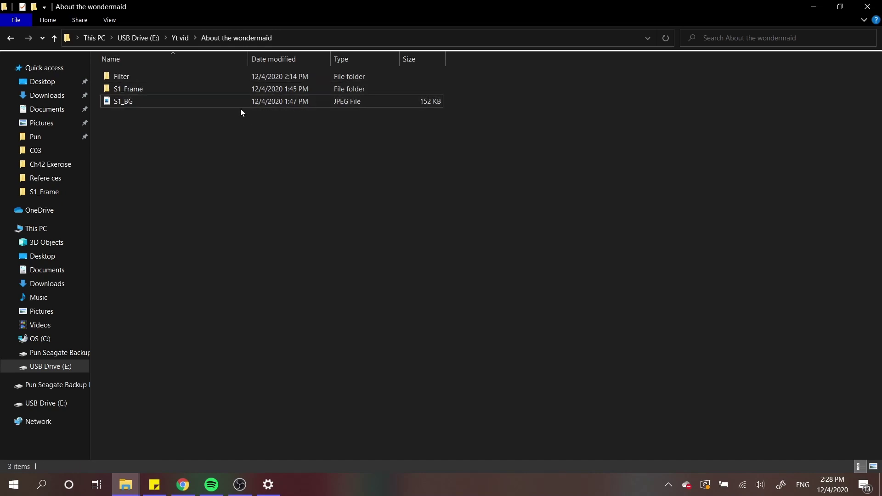
pyautogui.click(117, 19)
pyautogui.click(167, 33)
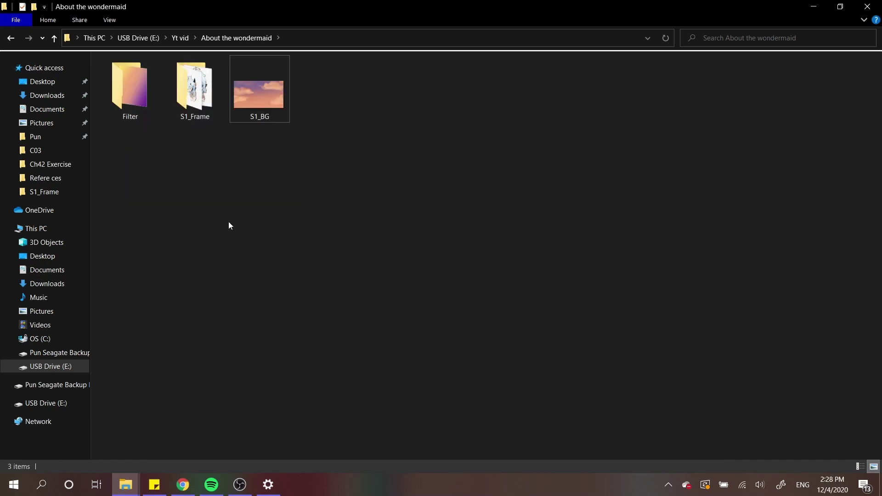
# Look through the Scene1 frames in the S1_Frame folder and clear the windows to show the desktop.
pyautogui.doubleClick(196, 94)
pyautogui.moveTo(879, 143); pyautogui.dragTo(879, 227)
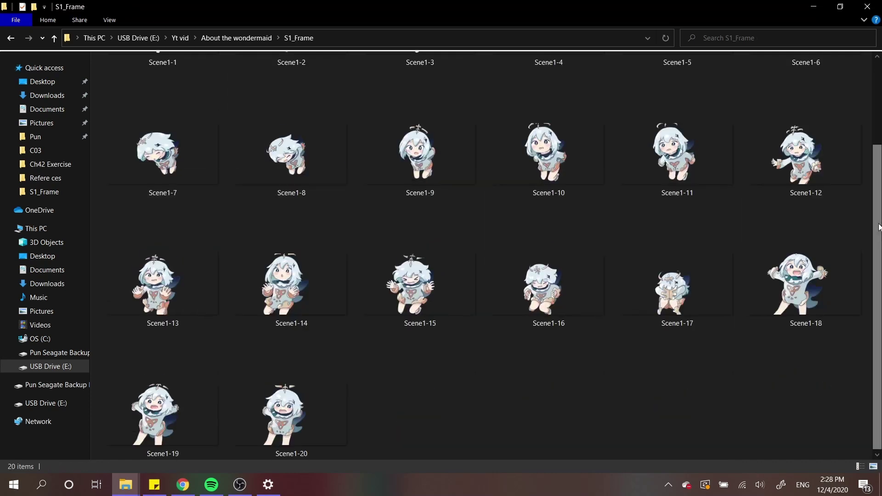
pyautogui.scroll(3, 879, 227)
pyautogui.click(880, 494)
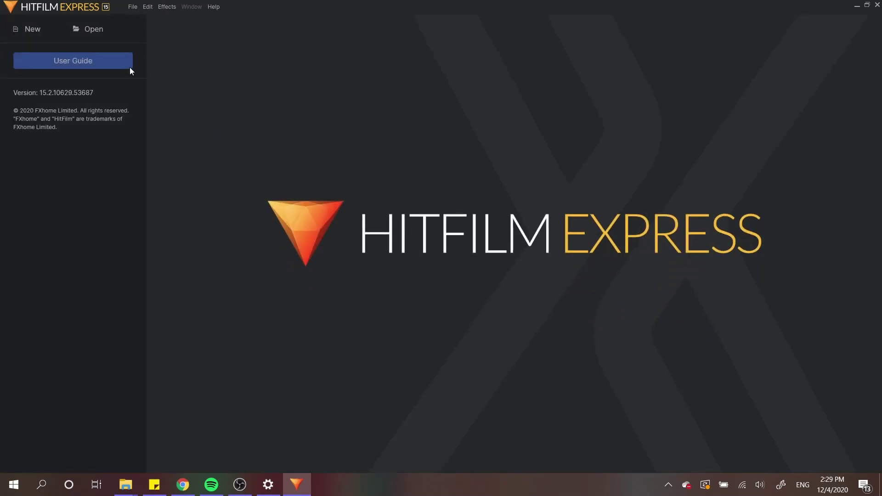
# In HitFilm Express, start a new 1080p Full HD project and set its frame rate to 24.
pyautogui.click(33, 30)
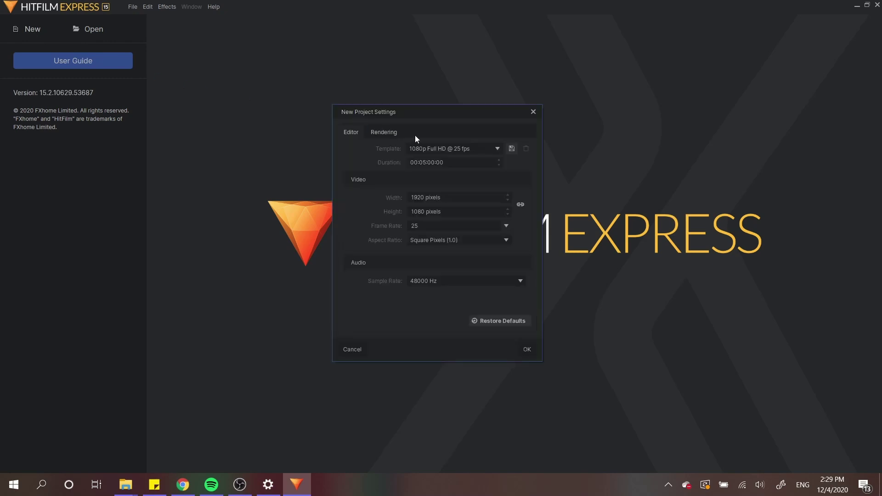
pyautogui.click(455, 148)
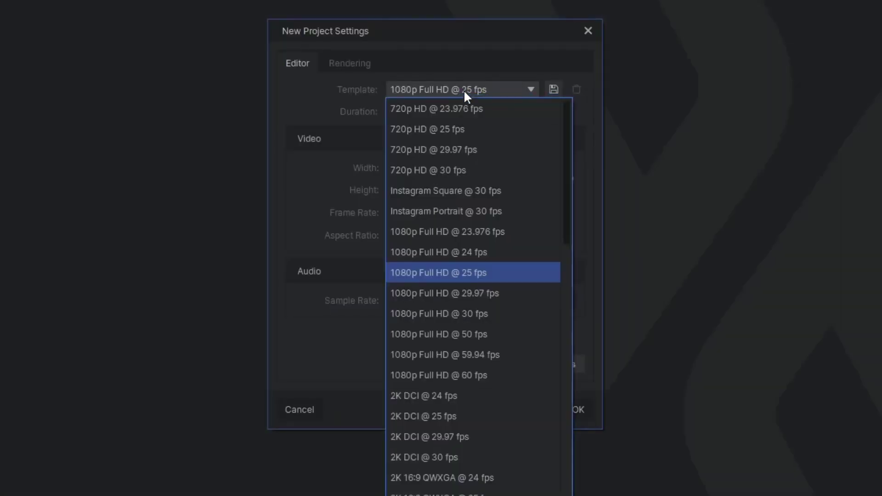
pyautogui.click(464, 89)
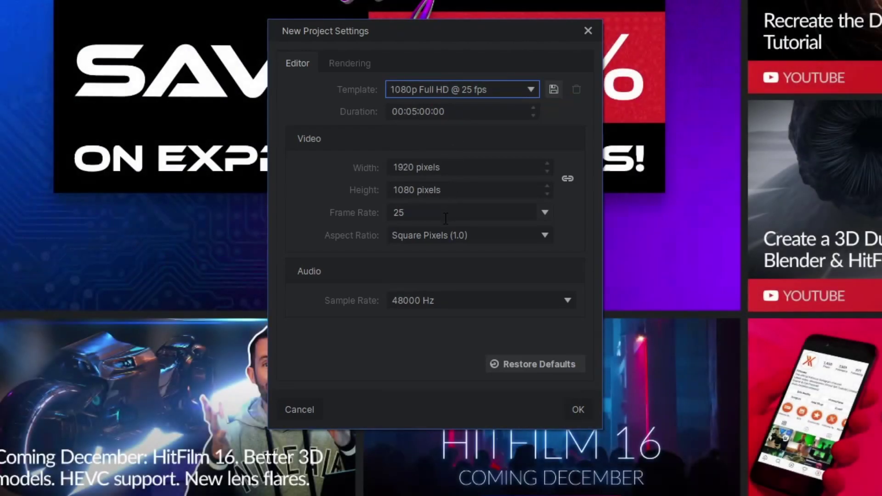
pyautogui.click(445, 218)
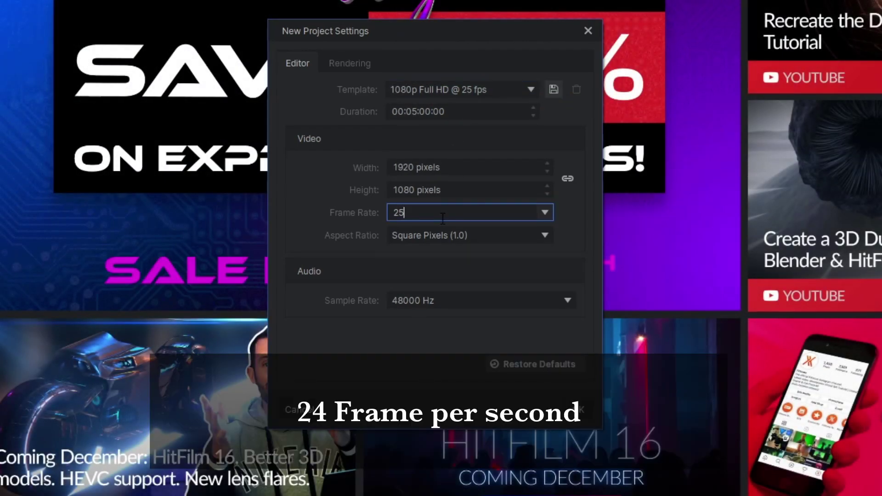
pyautogui.press('BackSpace')
pyautogui.write('4')
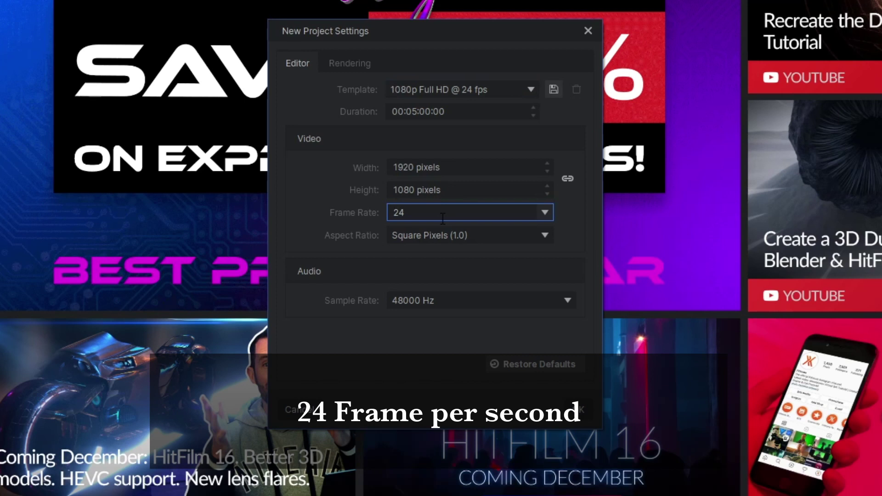
# Set the new project's duration to 00:00:05:00 and create the project.
pyautogui.click(441, 115)
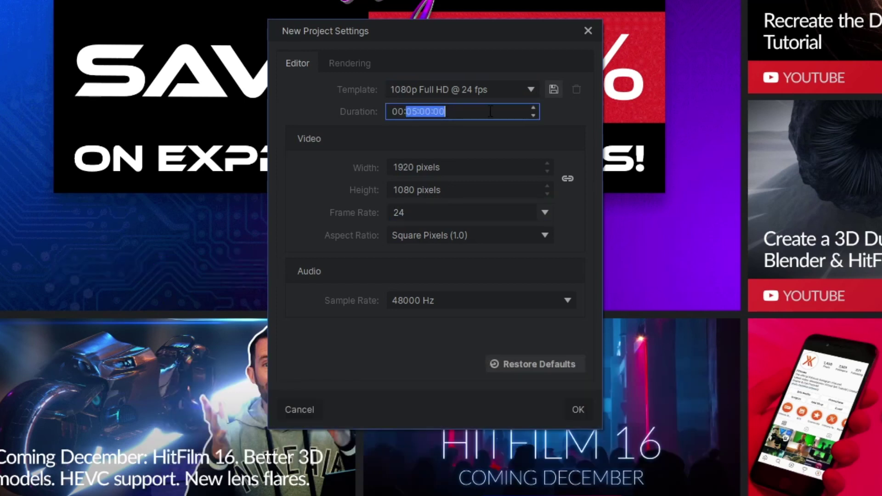
pyautogui.write('00:00')
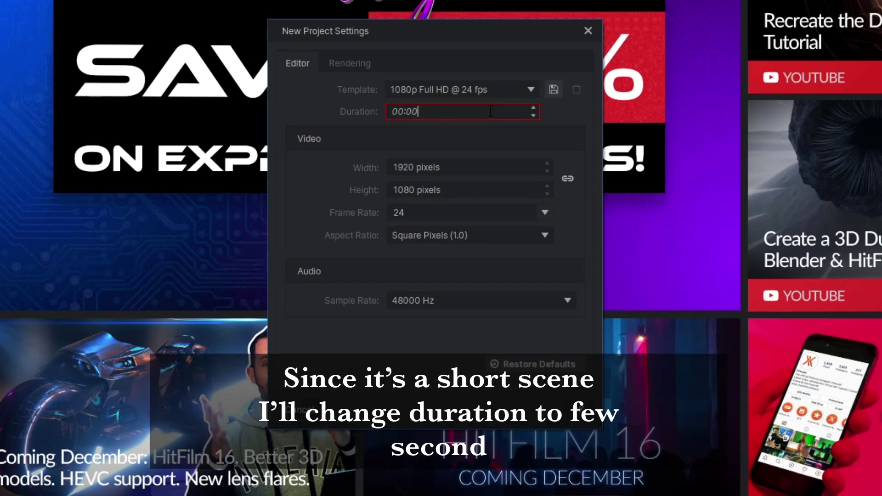
pyautogui.write(':05')
pyautogui.write(':00')
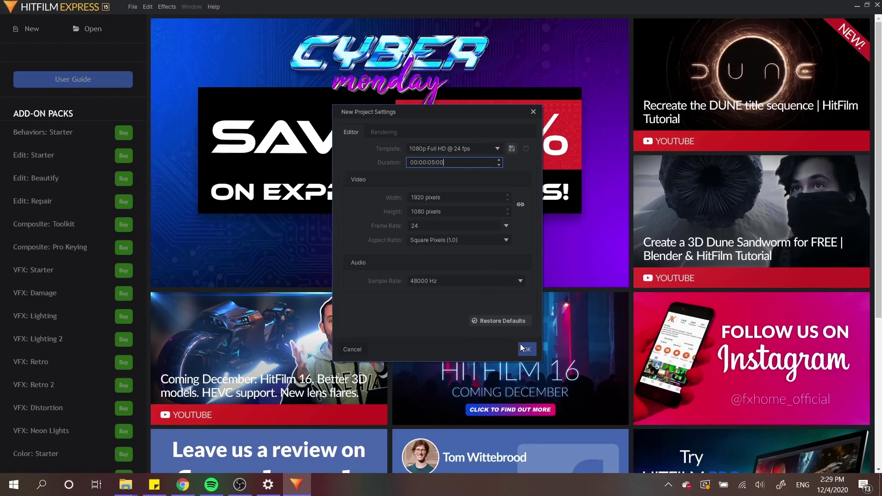
pyautogui.click(526, 349)
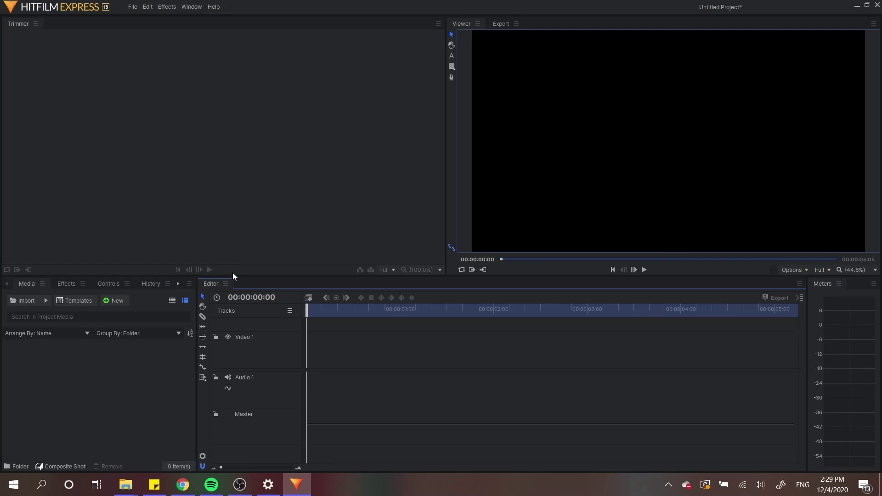
# Import frames Scene1-1 to Scene1-20 from the S1_Frame folder as an image sequence.
pyautogui.rightClick(118, 366)
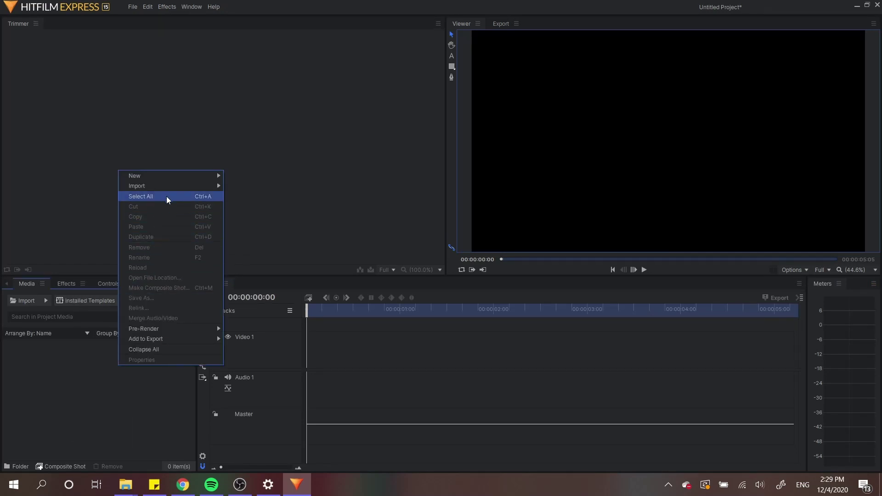
pyautogui.moveTo(169, 188)
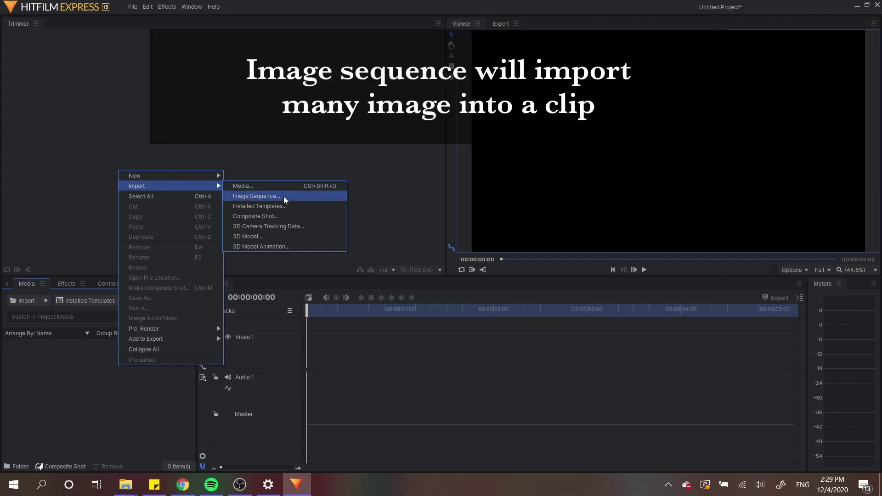
pyautogui.click(293, 200)
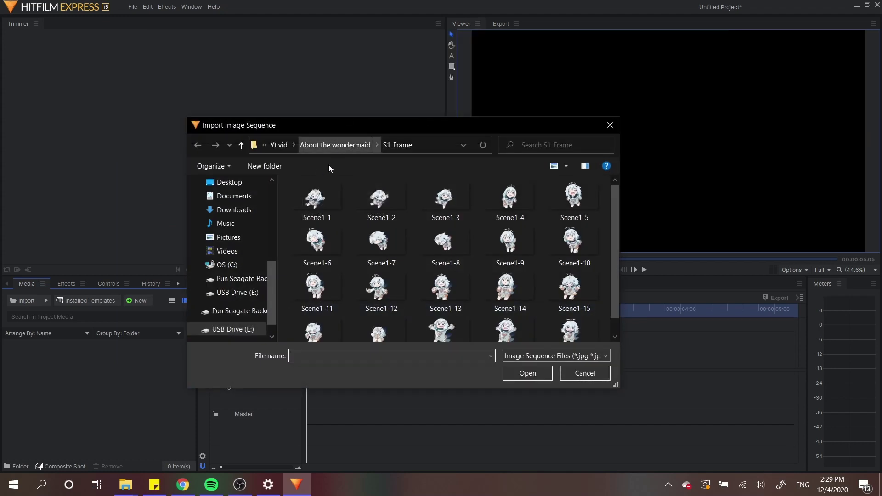
pyautogui.click(317, 200)
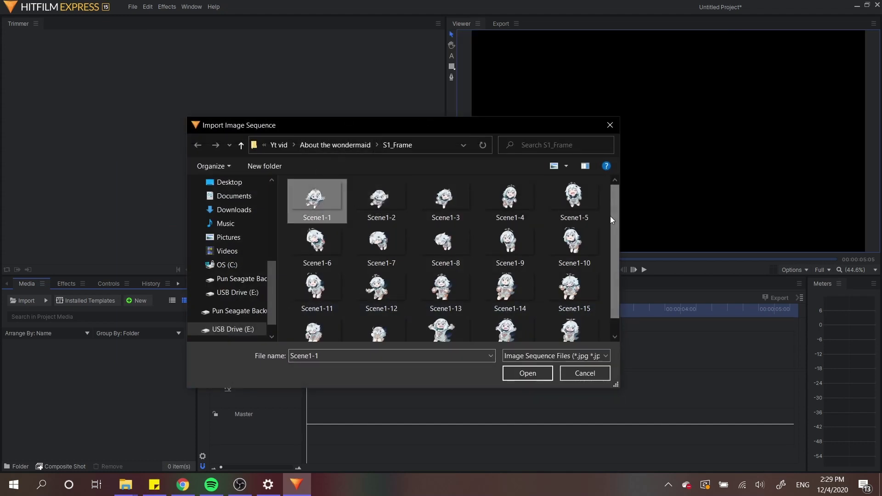
pyautogui.scroll(-1, 614, 225)
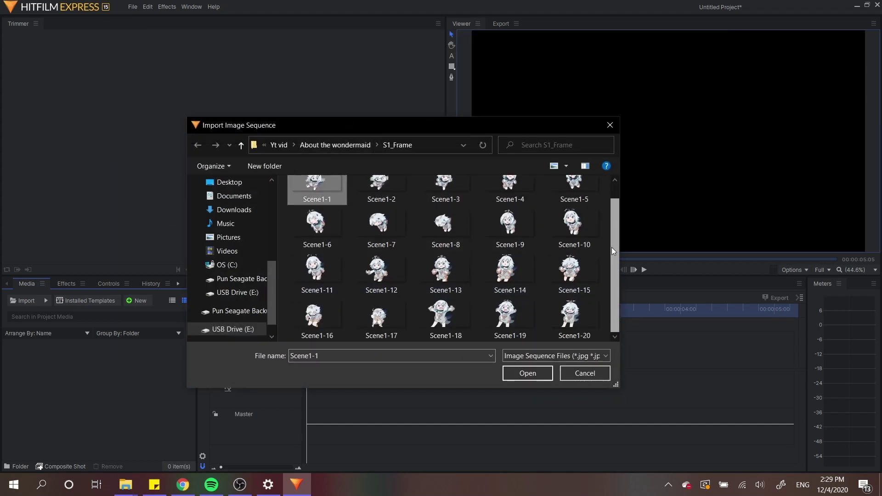
pyautogui.keyDown('shift'); pyautogui.click(564, 326); pyautogui.keyUp('shift')
pyautogui.click(528, 374)
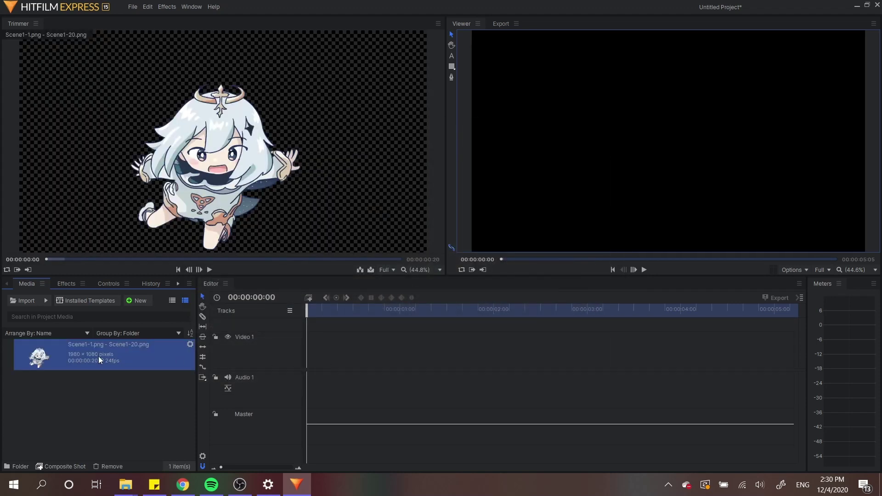
# Preview the image sequence and place it at the start of Video 1, keeping the editor sequence's own settings.
pyautogui.click(210, 270)
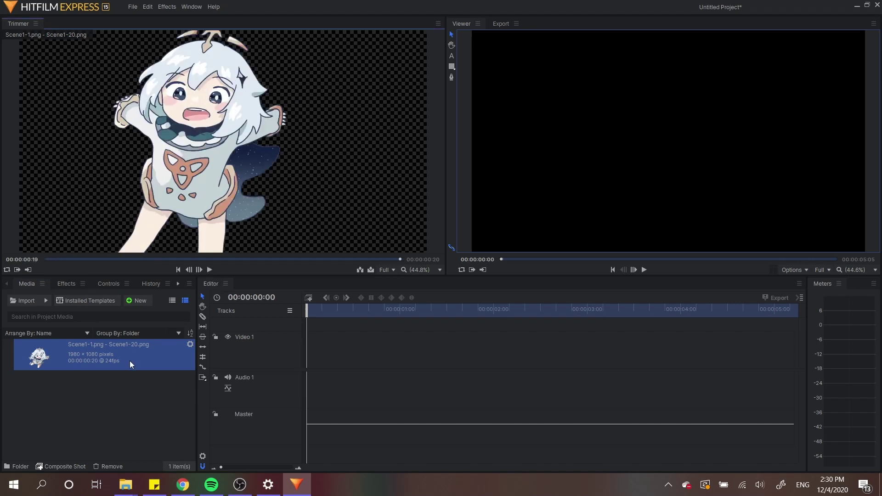
pyautogui.moveTo(114, 359); pyautogui.dragTo(305, 339)
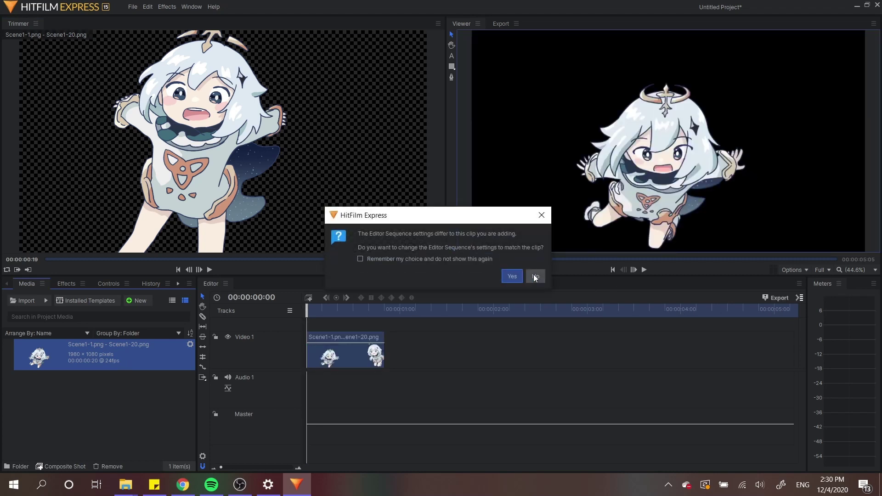
pyautogui.click(537, 276)
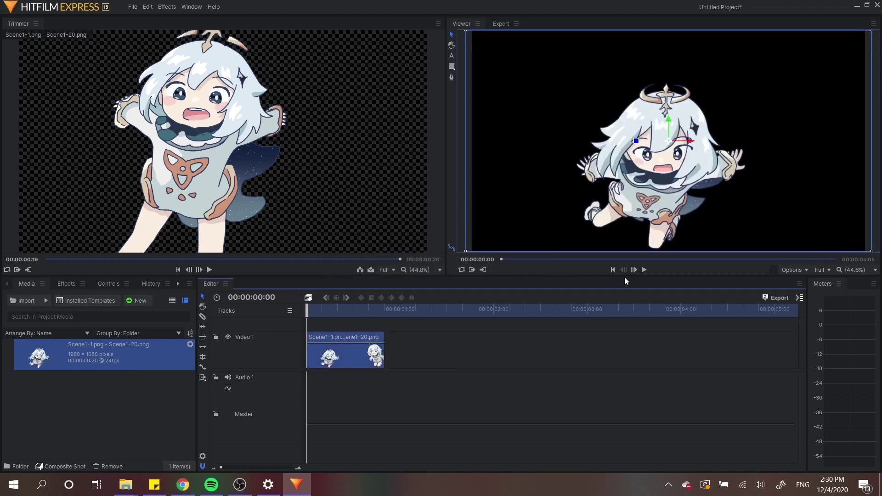
# Play the timeline to check the clip's speed and move the playhead back near the start.
pyautogui.click(644, 270)
pyautogui.click(645, 270)
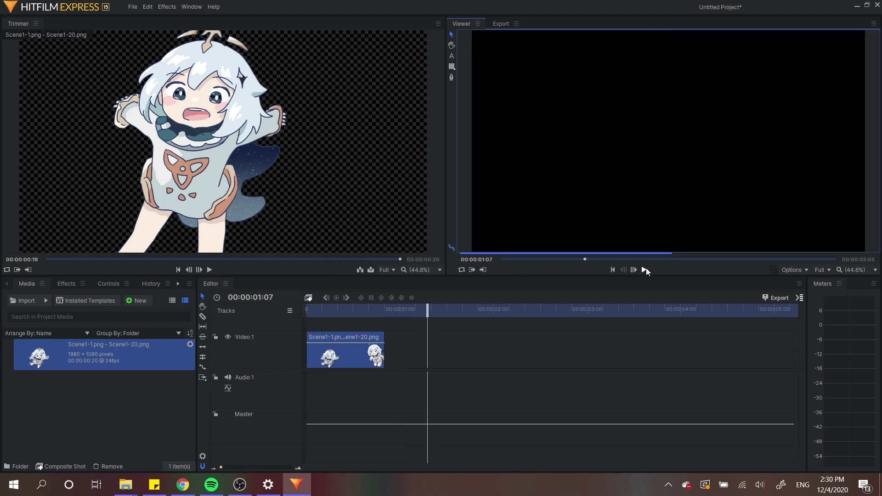
pyautogui.moveTo(393, 310); pyautogui.dragTo(314, 311)
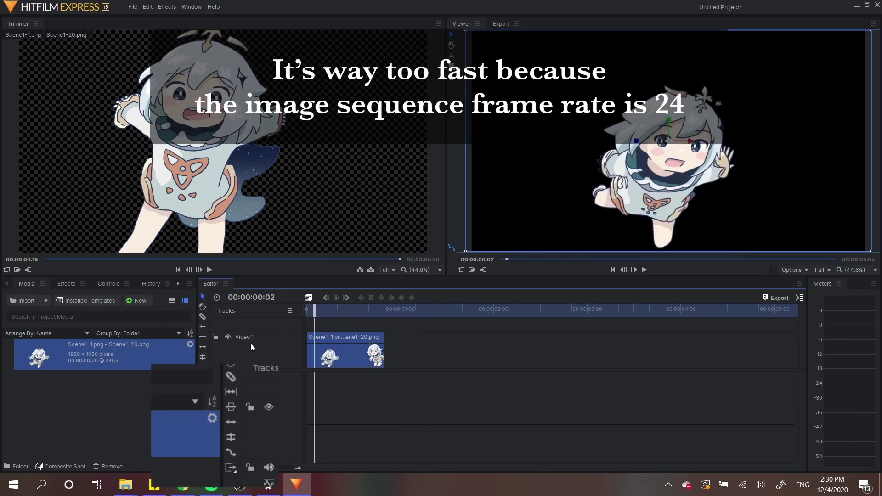
# Set the imported image sequence's frame rate to 8 in its media properties.
pyautogui.click(191, 345)
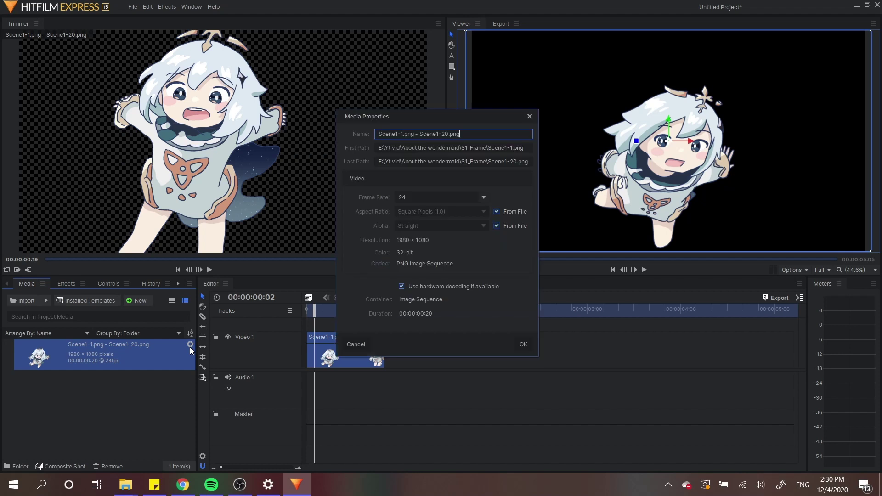
pyautogui.doubleClick(400, 198)
pyautogui.write('8')
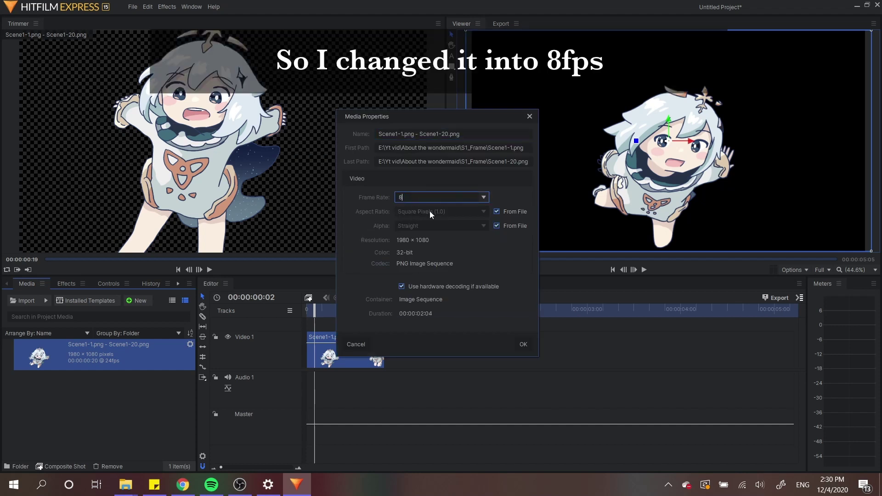
pyautogui.click(519, 345)
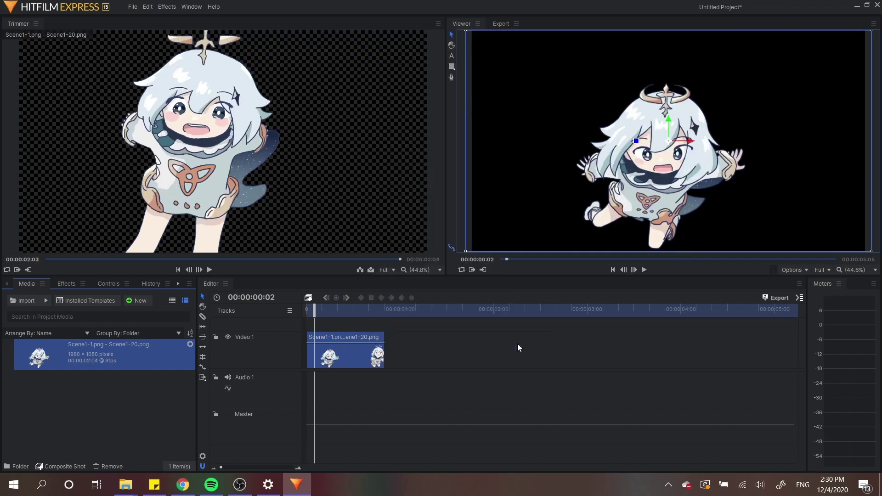
# Extend the end of the Scene1 clip on Video 1 to cover the whole slowed-down image sequence.
pyautogui.click(307, 311)
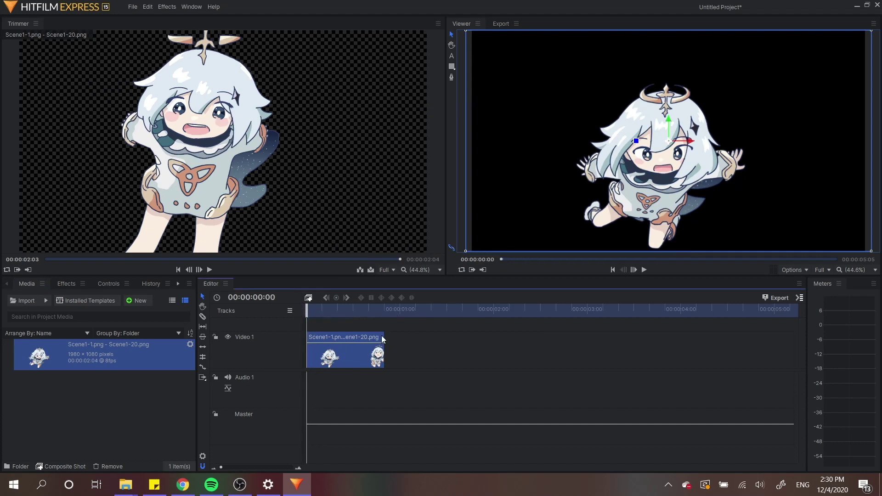
pyautogui.moveTo(383, 339); pyautogui.dragTo(595, 335)
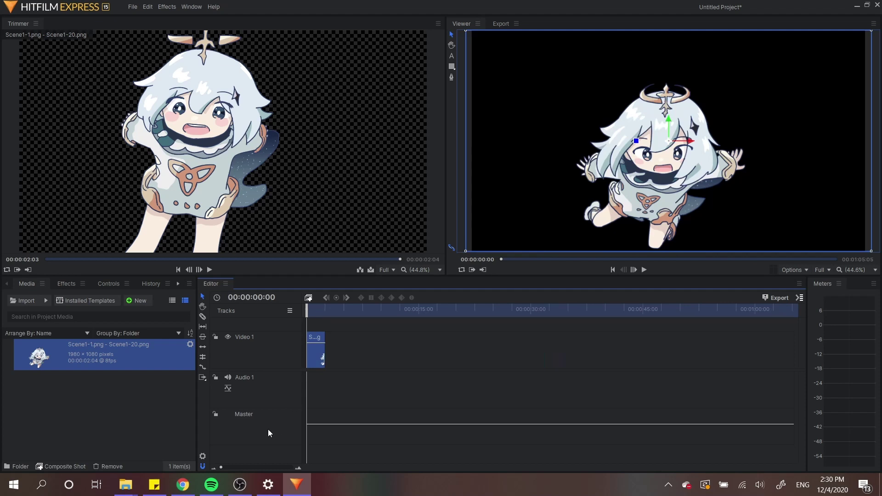
pyautogui.moveTo(220, 468); pyautogui.dragTo(274, 464)
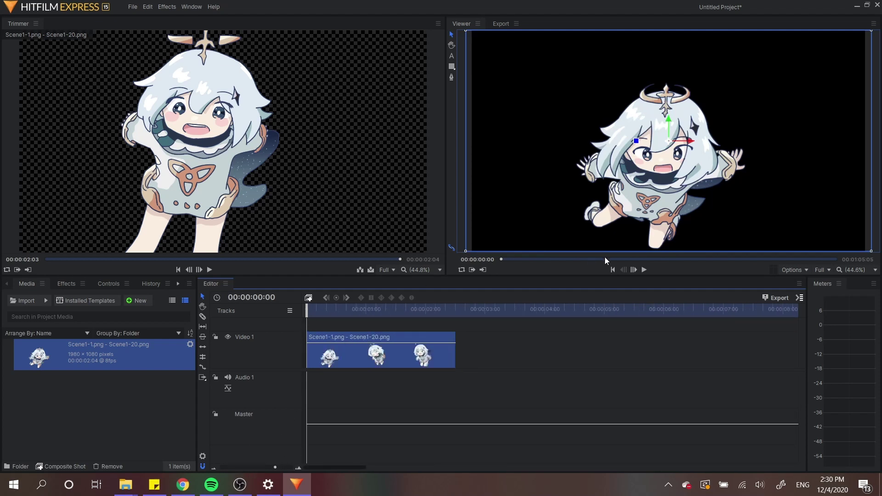
# Play the extended clip in the timeline and return the playhead to 00:00:00:00.
pyautogui.click(645, 269)
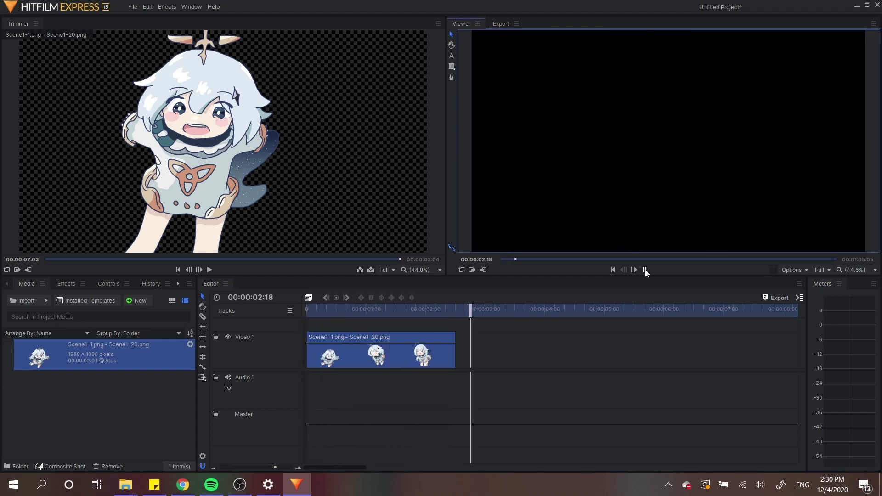
pyautogui.click(645, 269)
pyautogui.moveTo(478, 313); pyautogui.dragTo(307, 312)
# Import S1_BG from the About the wondermaid folder and Filter1 from its Filter folder into the project media.
pyautogui.click(168, 444)
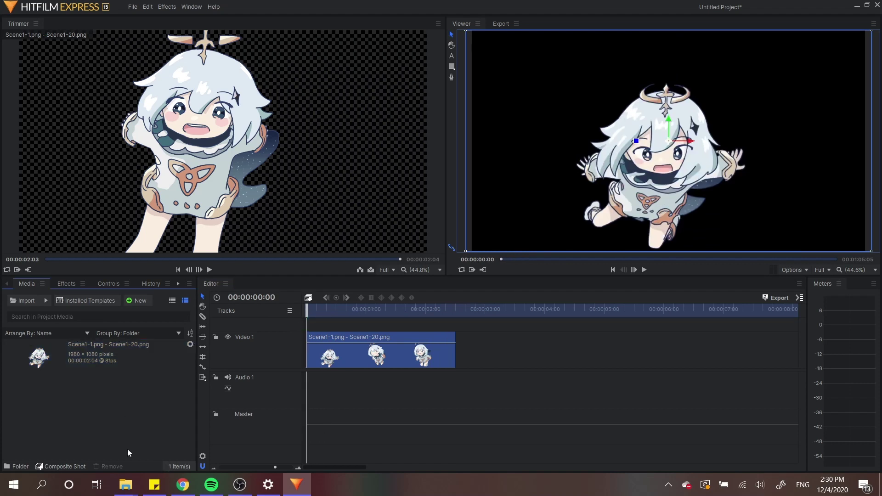
pyautogui.moveTo(126, 485)
pyautogui.click(170, 443)
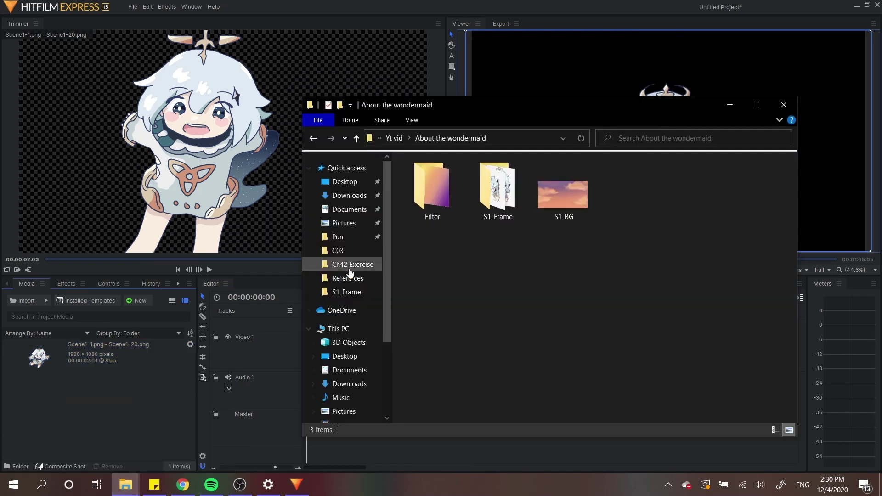
pyautogui.click(563, 196)
pyautogui.moveTo(592, 182); pyautogui.dragTo(85, 423)
pyautogui.doubleClick(450, 200)
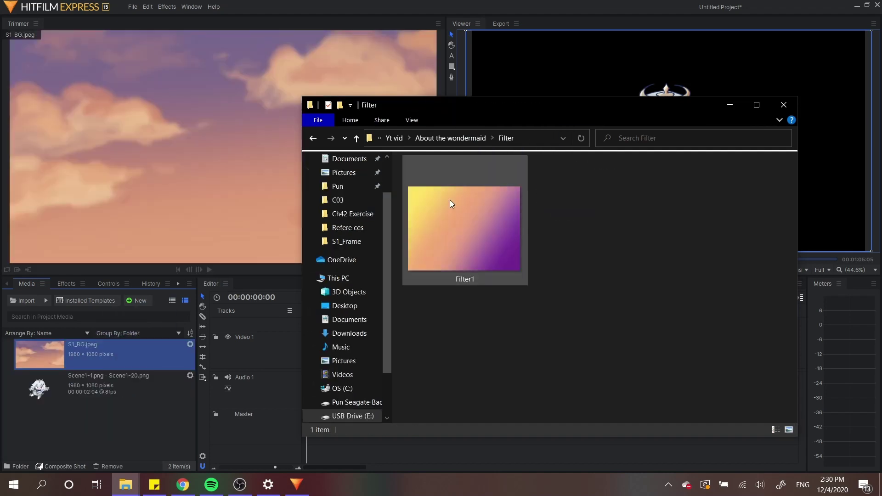
pyautogui.moveTo(451, 202); pyautogui.dragTo(145, 434)
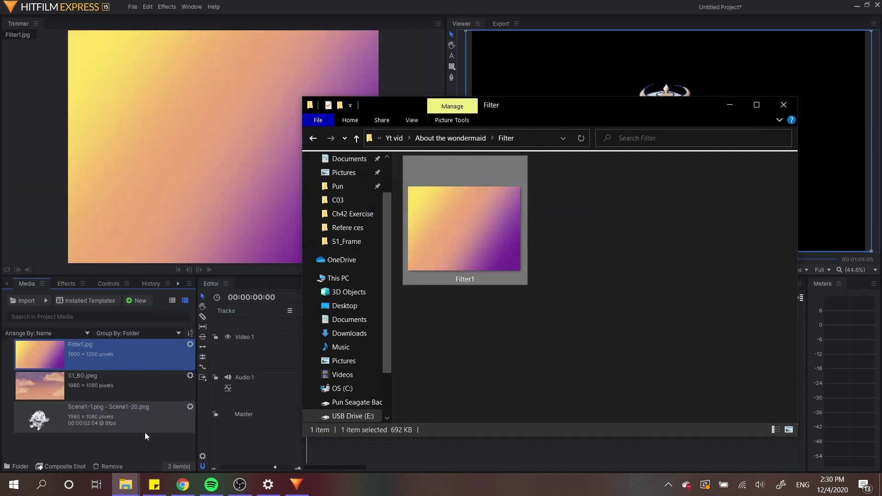
# Move the Scene1 sequence clip up to a new Video 2 track and place S1_BG on Video 1 beneath it.
pyautogui.click(145, 432)
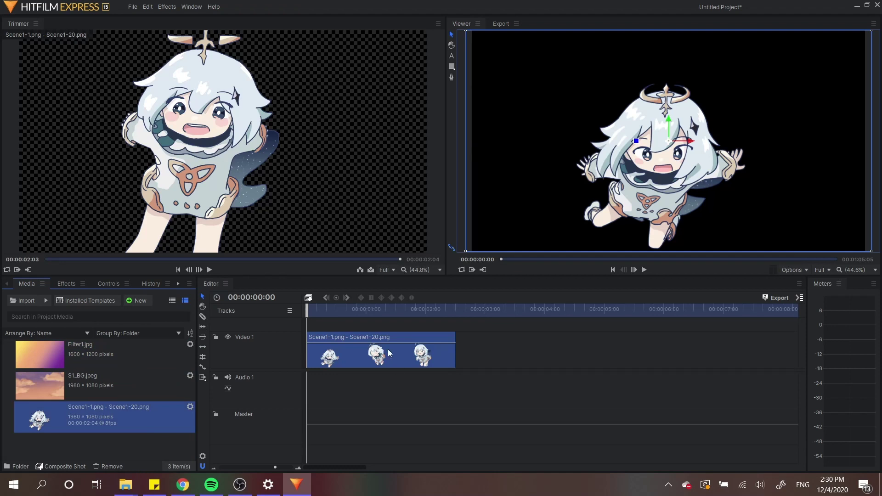
pyautogui.moveTo(145, 415); pyautogui.dragTo(324, 318)
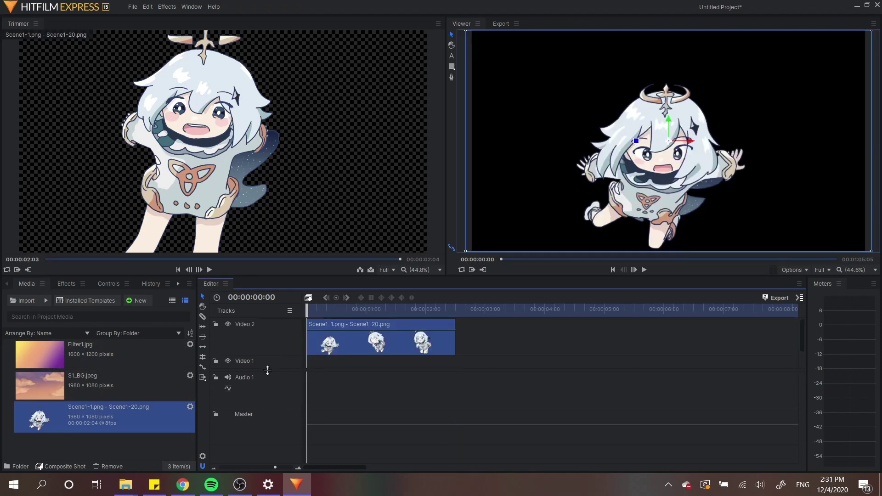
pyautogui.moveTo(270, 369); pyautogui.dragTo(269, 405)
pyautogui.click(110, 385)
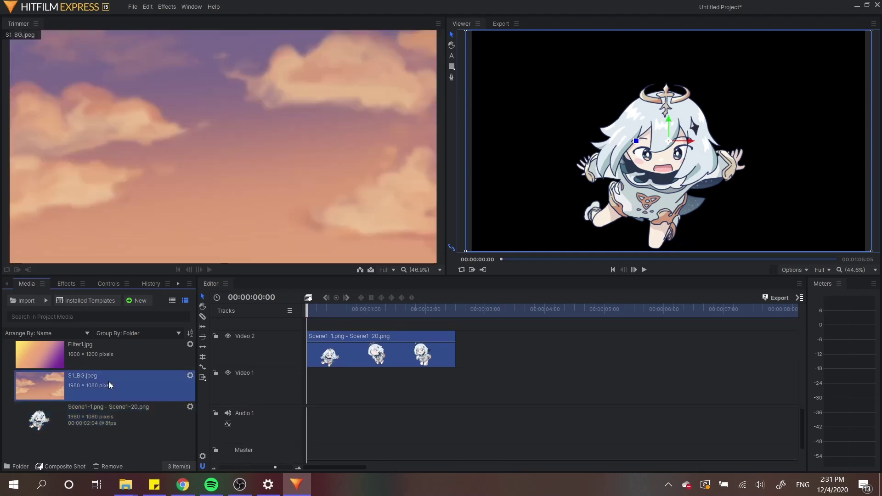
pyautogui.moveTo(167, 400); pyautogui.dragTo(304, 374)
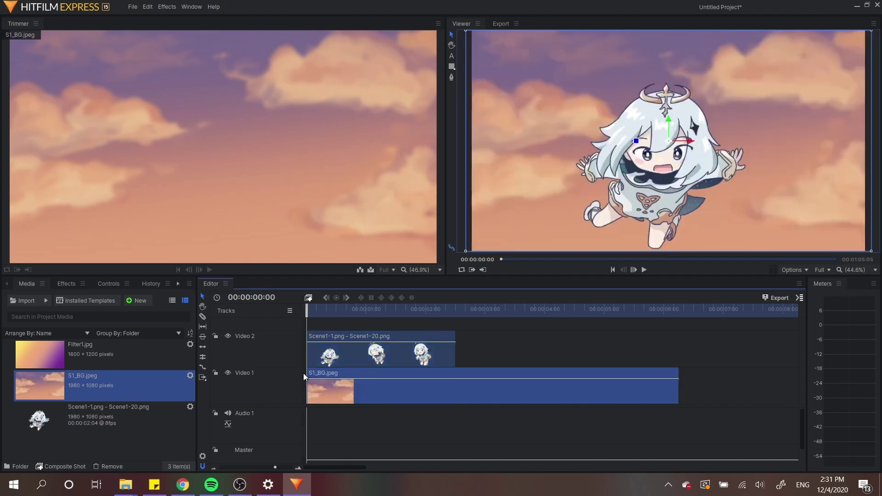
# Play the character animation over the background and scrub back through the timeline to 00:00:01:14.
pyautogui.click(646, 269)
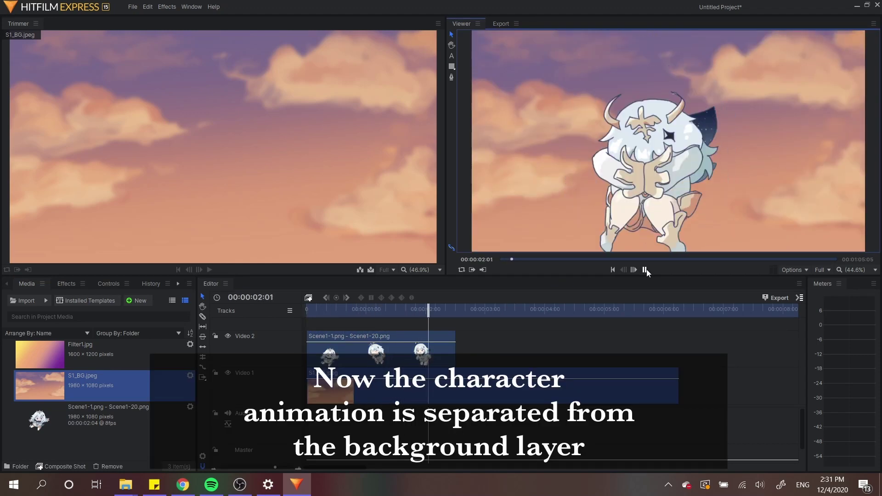
pyautogui.click(646, 269)
pyautogui.moveTo(460, 310); pyautogui.dragTo(400, 340)
# Shift the character clip slightly over the background in the viewer, play it, and return the playhead to the start.
pyautogui.click(400, 338)
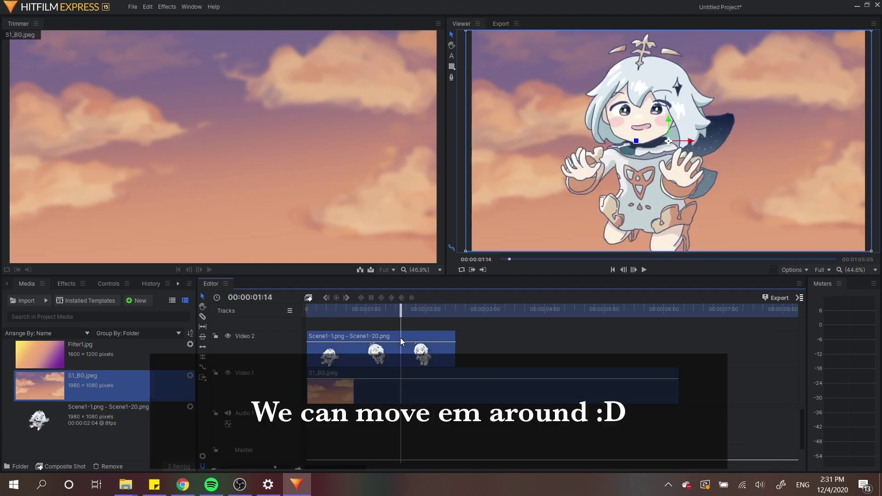
pyautogui.moveTo(680, 132); pyautogui.dragTo(629, 234)
pyautogui.click(644, 270)
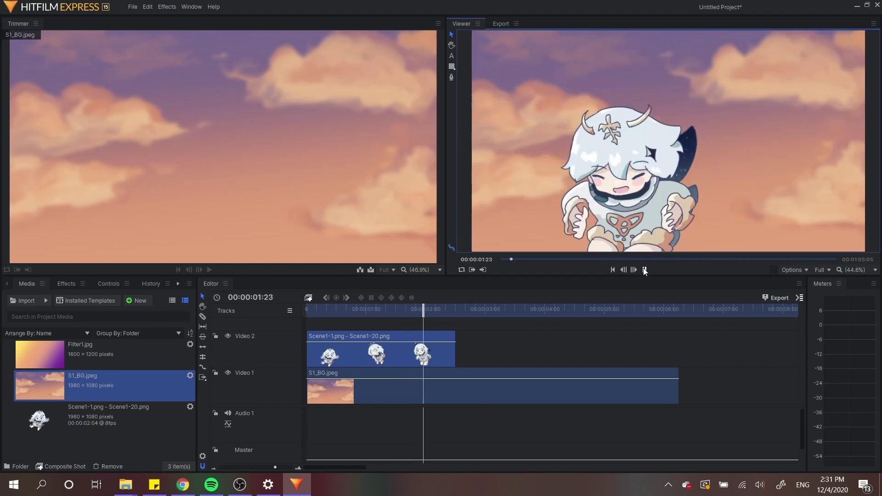
pyautogui.click(644, 270)
pyautogui.moveTo(437, 315); pyautogui.dragTo(301, 308)
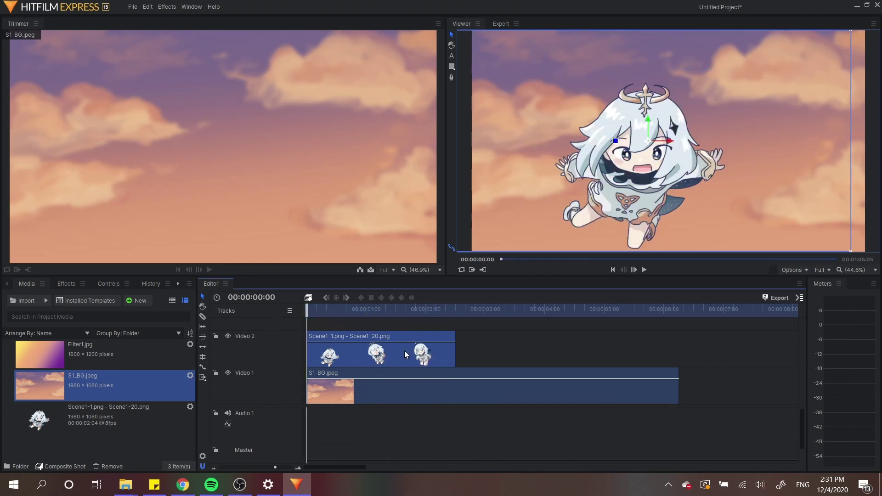
# Delete the Scene1 sequence clip from Video 2 and the S1_BG clip from Video 1.
pyautogui.press('Delete')
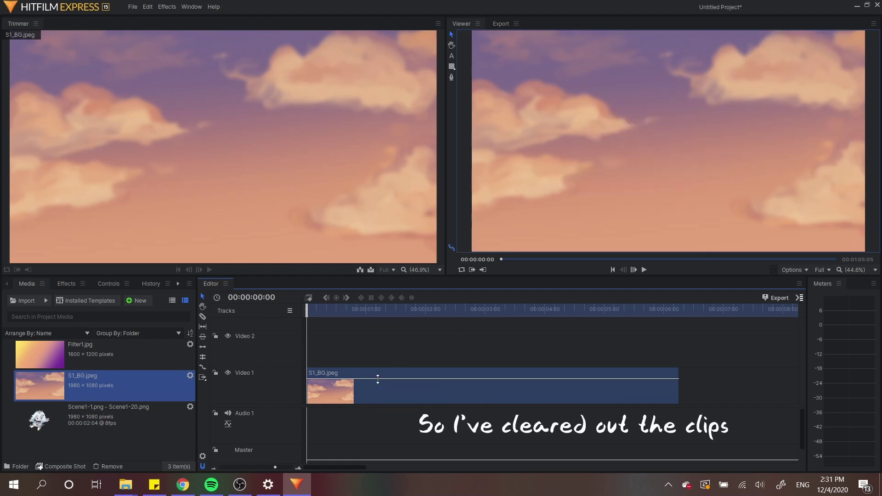
pyautogui.click(349, 375)
pyautogui.press('Delete')
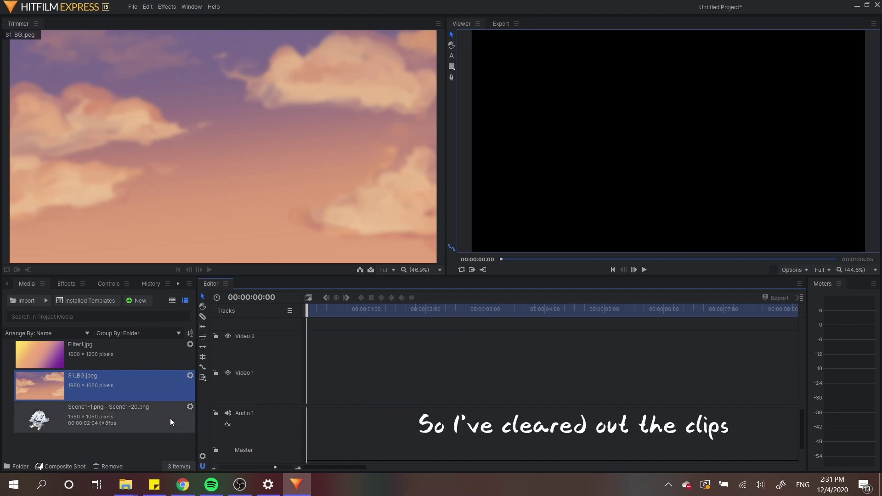
# Create a 1080p Full HD @ 24 fps composite shot, compare its timeline with the Editor's, and return to the composite shot.
pyautogui.click(161, 441)
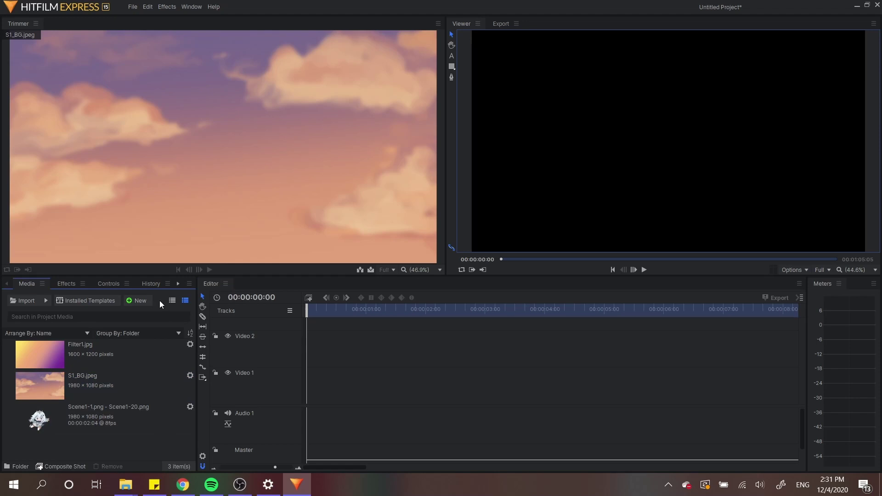
pyautogui.click(144, 302)
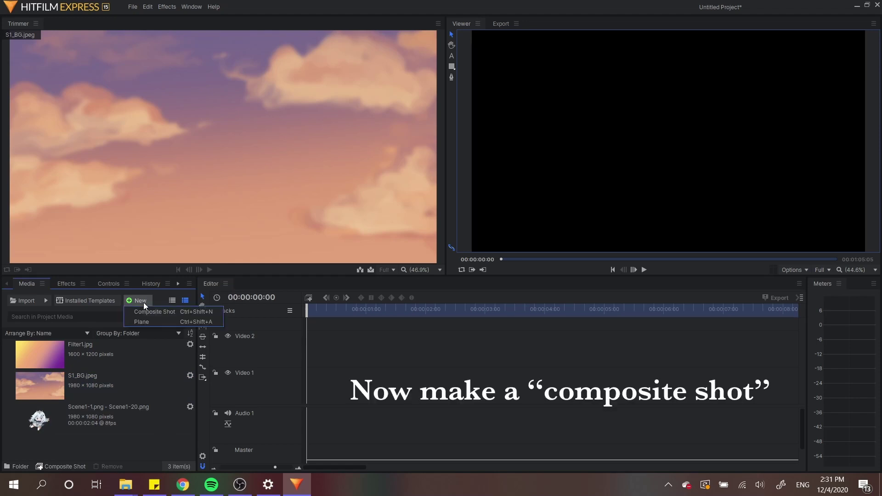
pyautogui.click(146, 315)
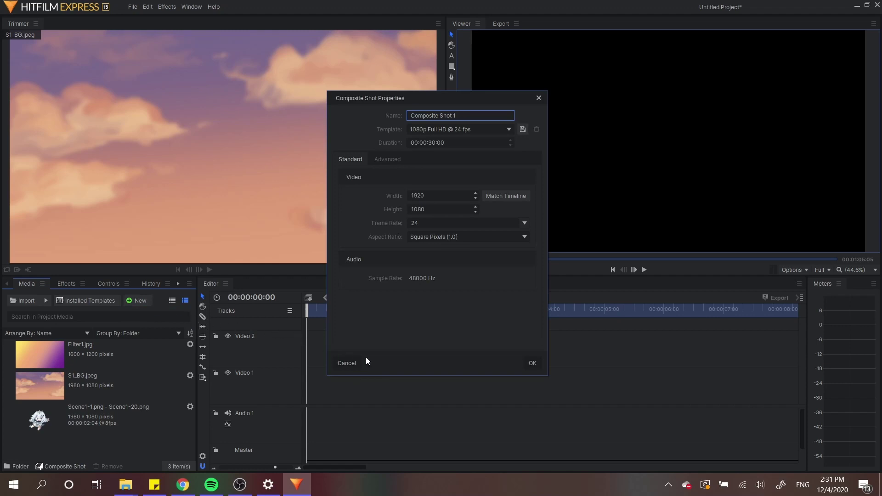
pyautogui.click(539, 363)
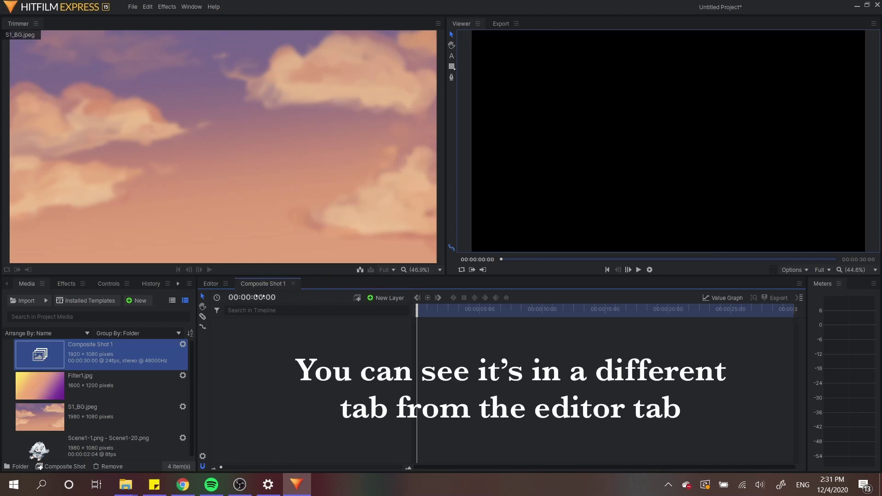
pyautogui.click(208, 283)
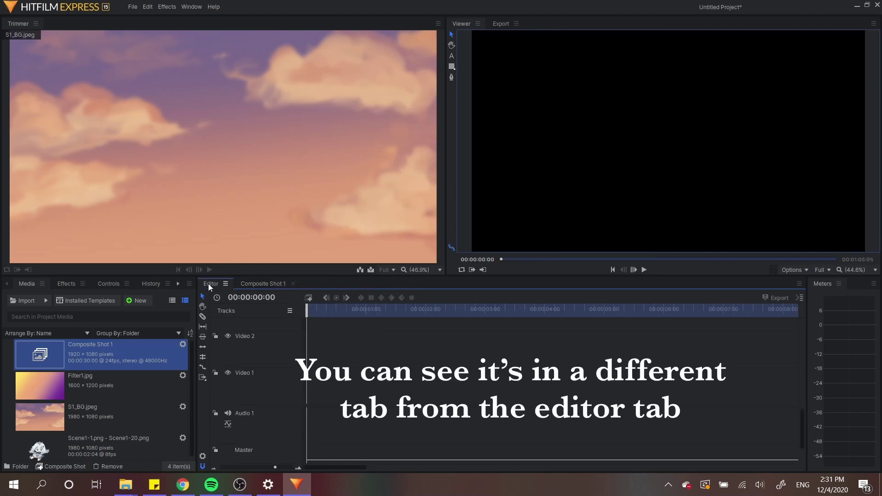
pyautogui.click(258, 285)
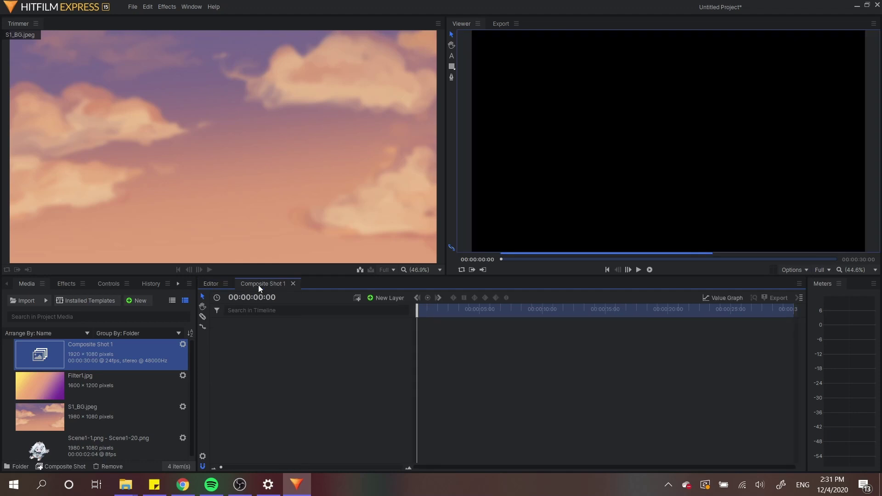
# Rename the new composite shot Emergency Food in its properties.
pyautogui.click(183, 345)
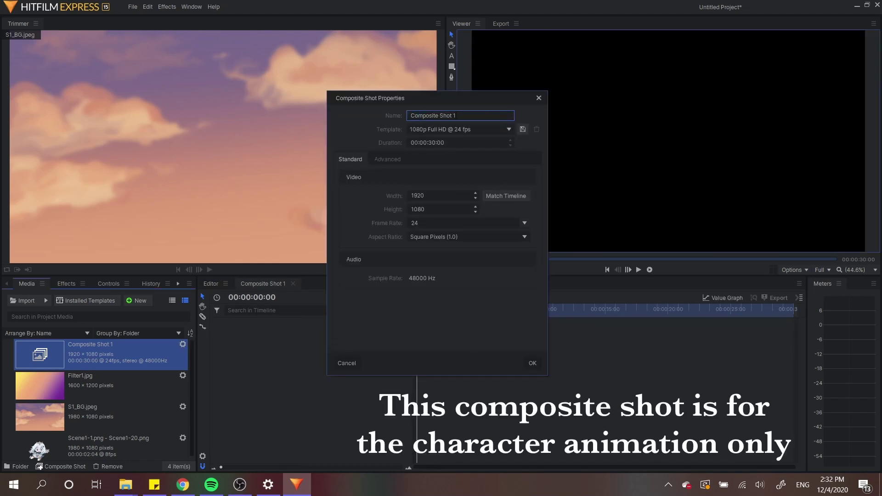
pyautogui.moveTo(457, 116); pyautogui.dragTo(384, 118)
pyautogui.write('Emergency Food')
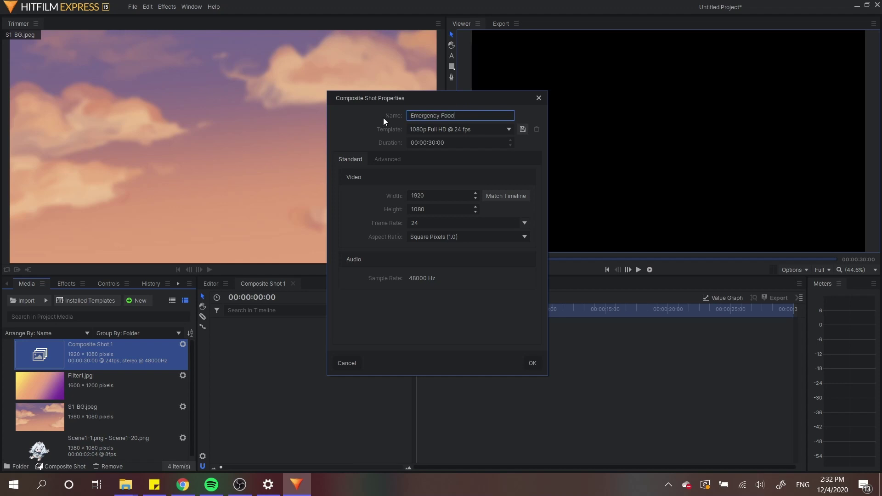
pyautogui.press('Return')
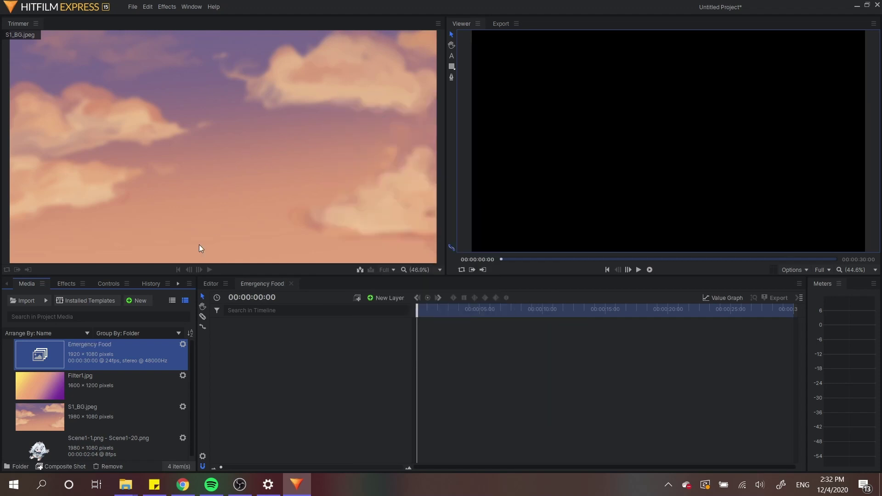
# Add the Scene1 image sequence and Filter1.jpg to the Emergency Food timeline, with the filter layered above the sequence.
pyautogui.moveTo(89, 437); pyautogui.dragTo(418, 323)
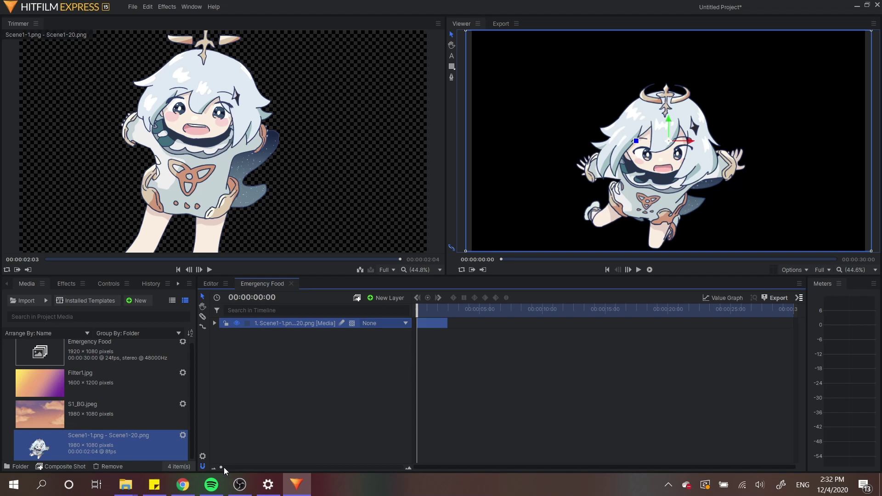
pyautogui.moveTo(224, 467); pyautogui.dragTo(346, 461)
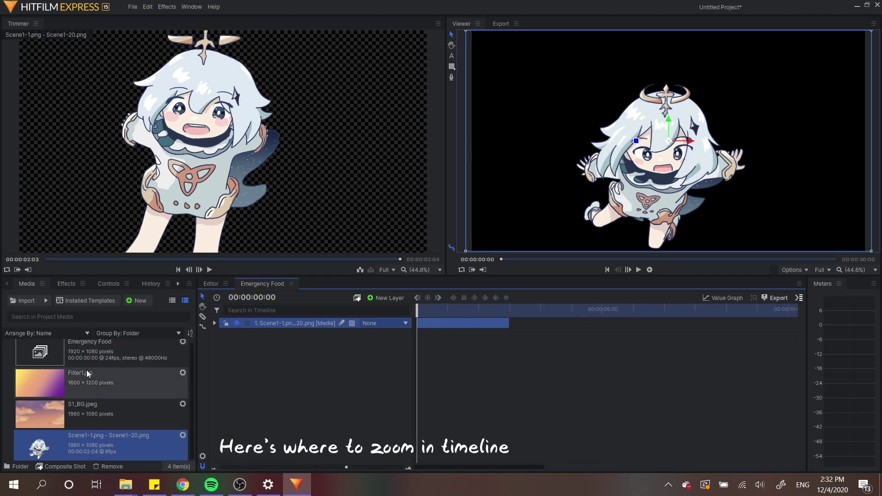
pyautogui.moveTo(82, 382); pyautogui.dragTo(321, 362)
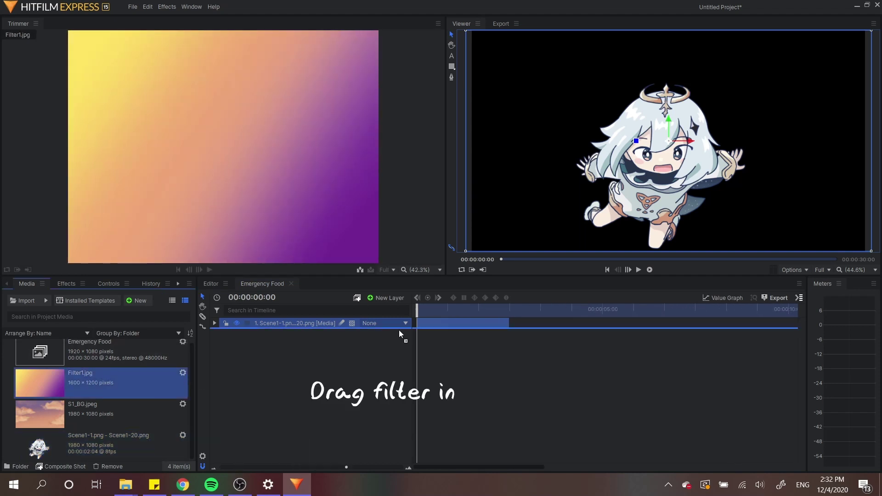
pyautogui.moveTo(399, 329); pyautogui.dragTo(418, 337)
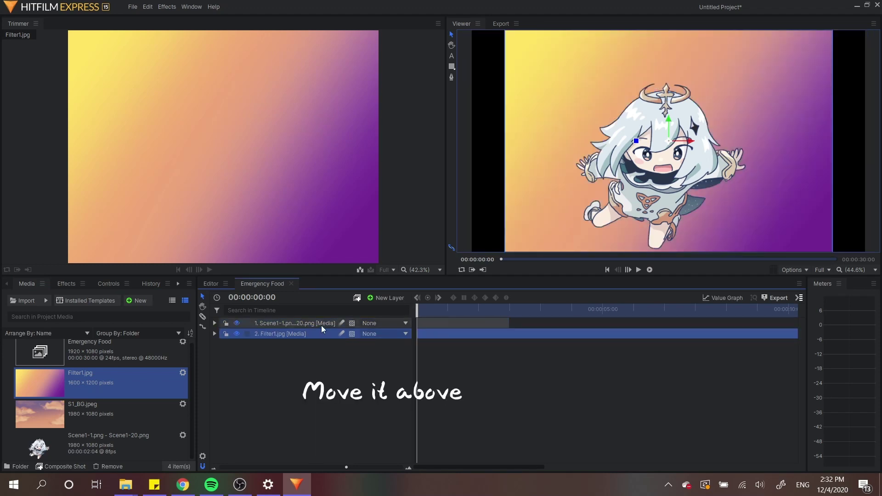
pyautogui.moveTo(321, 325); pyautogui.dragTo(324, 341)
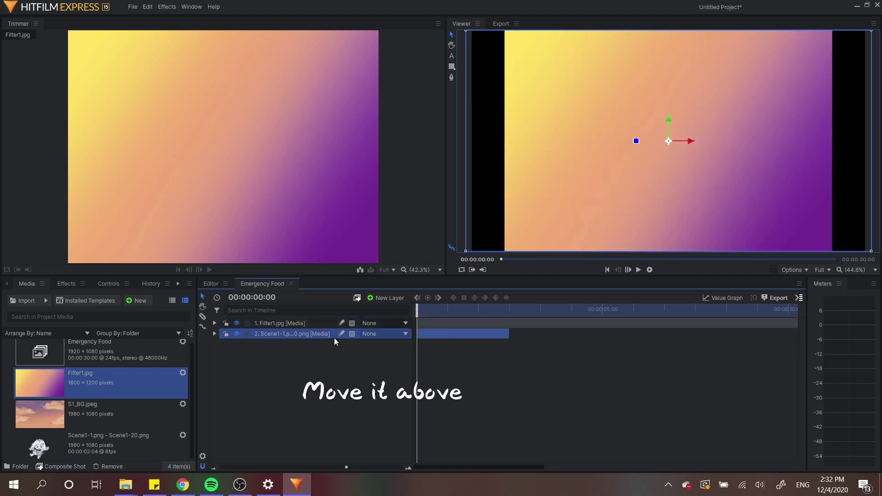
pyautogui.moveTo(417, 310)
pyautogui.mouseDown()
pyautogui.moveTo(483, 309)
pyautogui.moveTo(417, 310)
pyautogui.mouseUp()
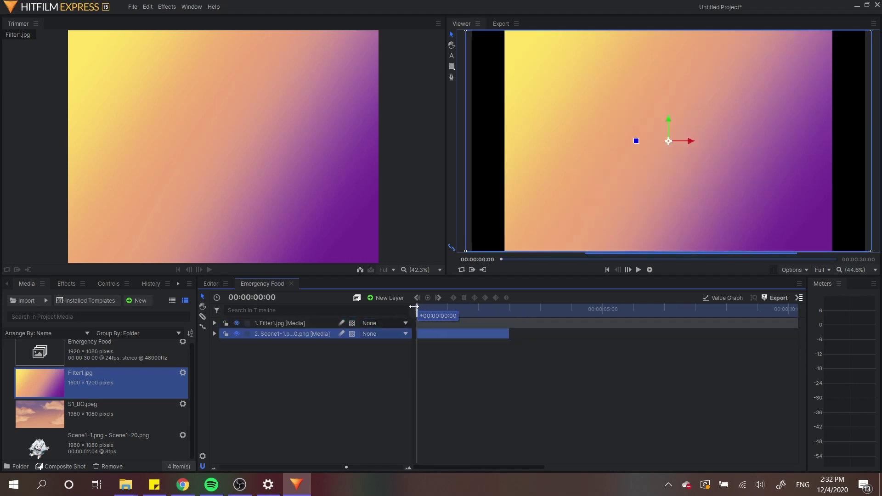
# Search the effects for matte and apply Set Matte [Layer only] to the Filter1.jpg layer.
pyautogui.click(436, 325)
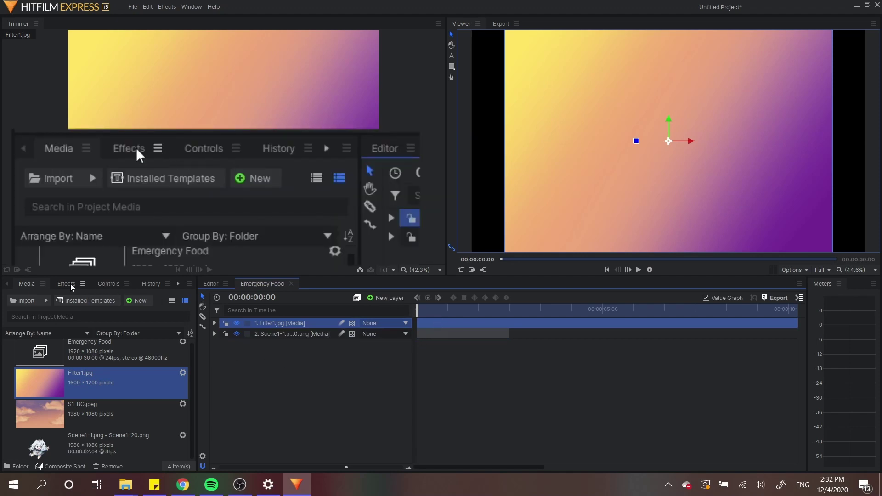
pyautogui.click(70, 283)
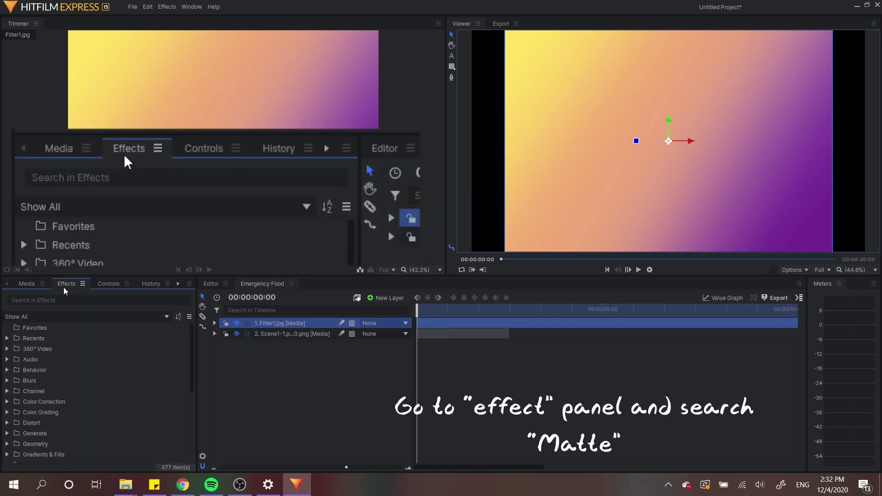
pyautogui.click(71, 301)
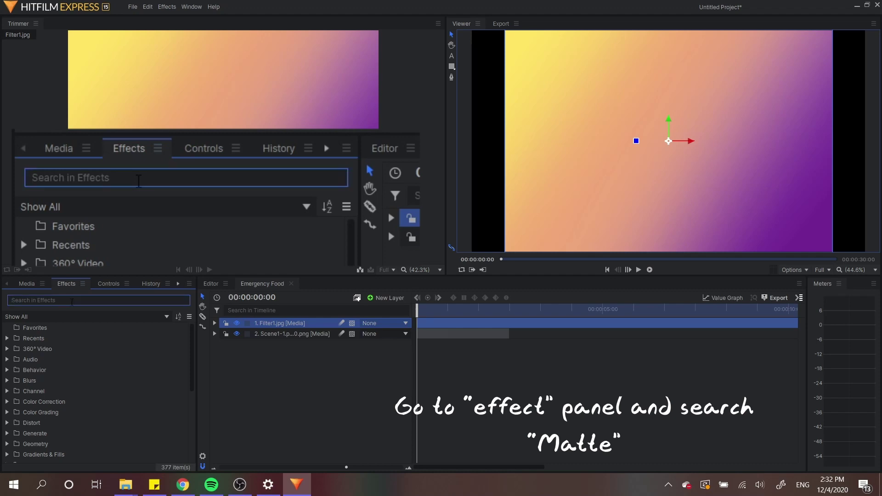
pyautogui.write('m')
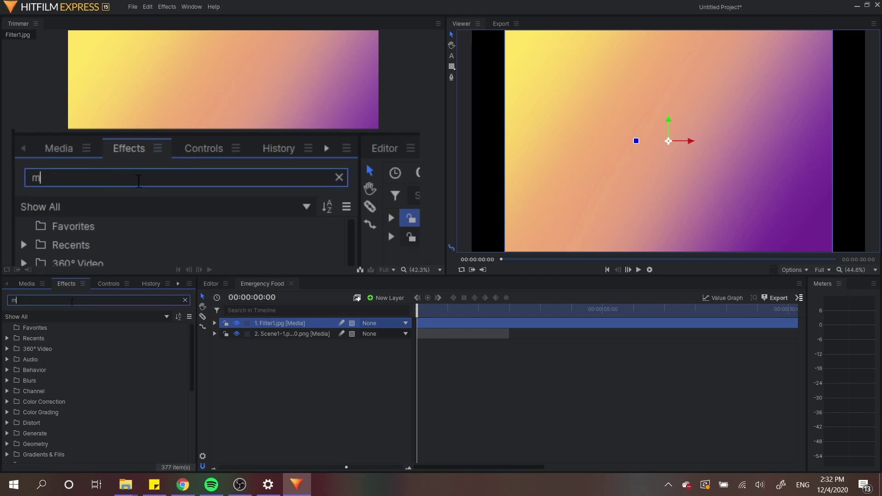
pyautogui.write('atte')
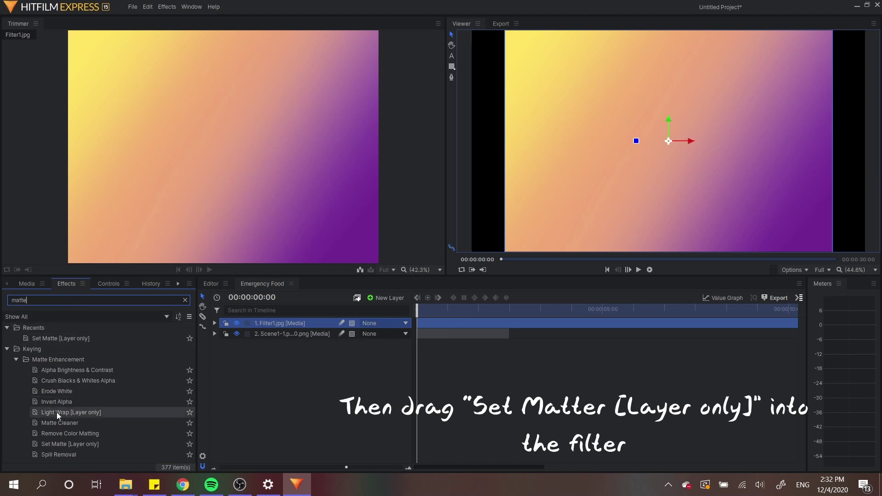
pyautogui.click(59, 443)
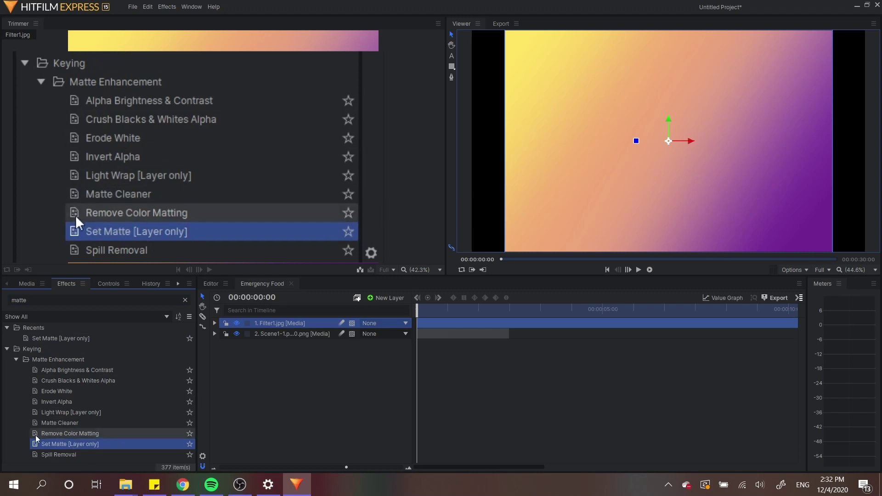
pyautogui.moveTo(95, 445); pyautogui.dragTo(298, 325)
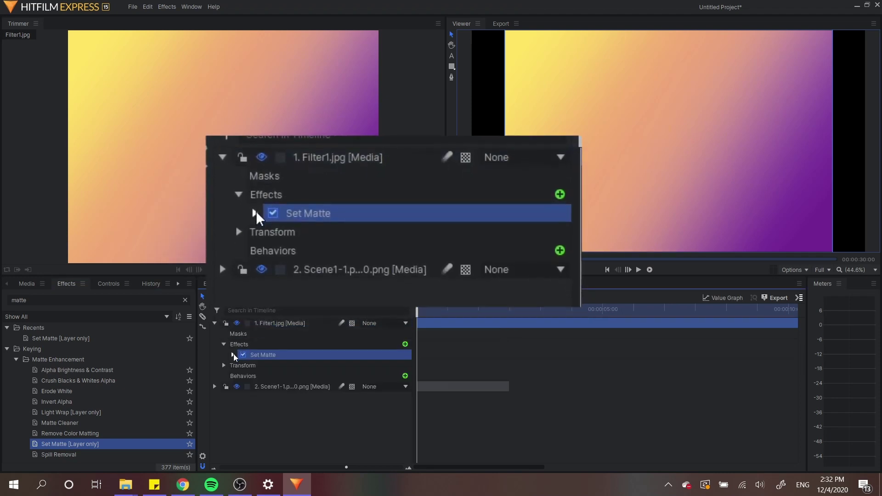
# Set the source layer of the Filter1.jpg layer's Set Matte effect to the Scene1-1.png - Scene1-20.png sequence.
pyautogui.moveTo(258, 364); pyautogui.dragTo(225, 365)
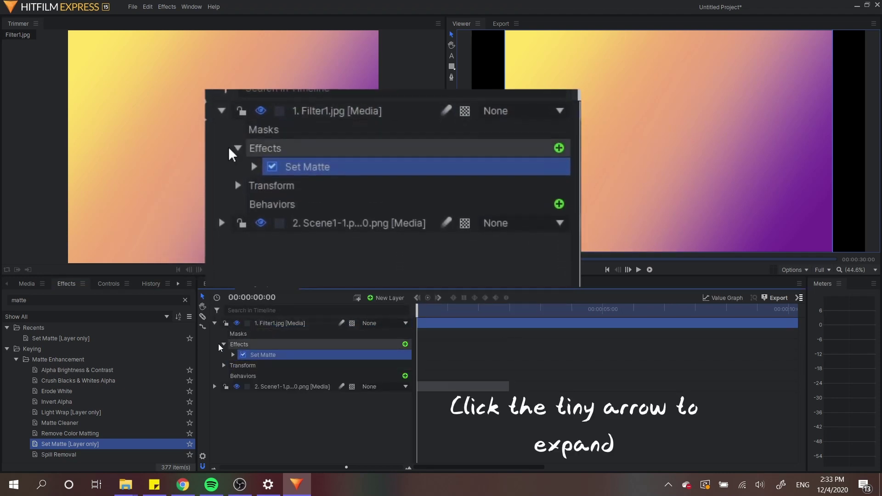
pyautogui.click(233, 355)
pyautogui.click(335, 366)
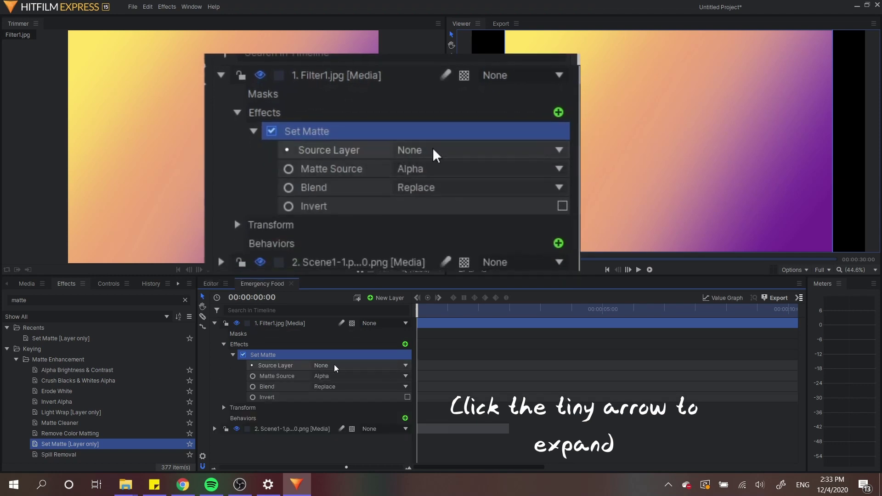
pyautogui.click(337, 366)
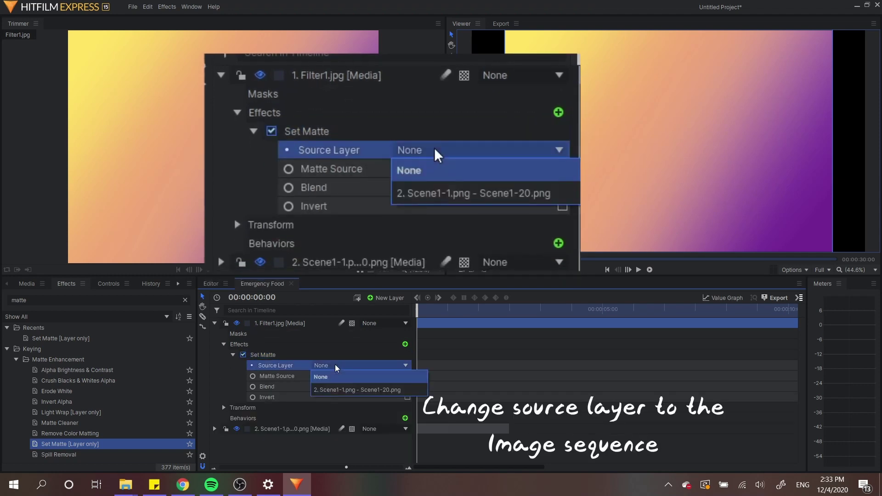
pyautogui.click(348, 390)
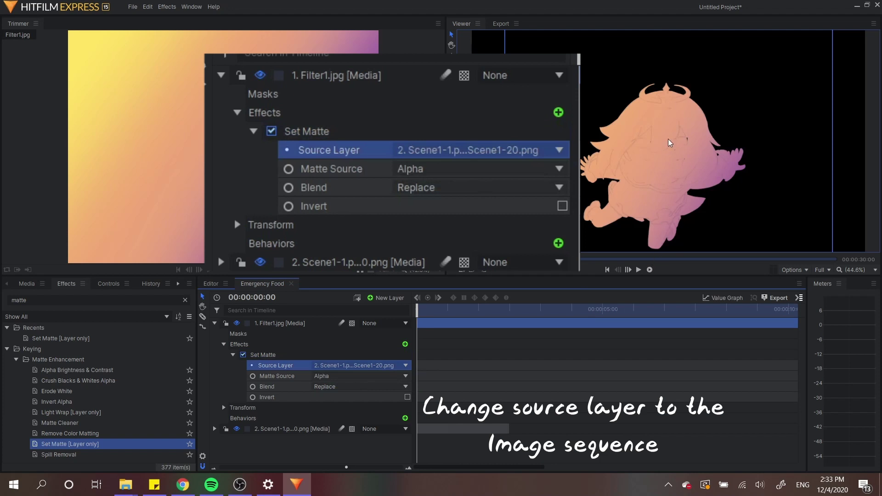
# Play back the composite shot to check the matted filter, and return the playhead to the start.
pyautogui.click(639, 270)
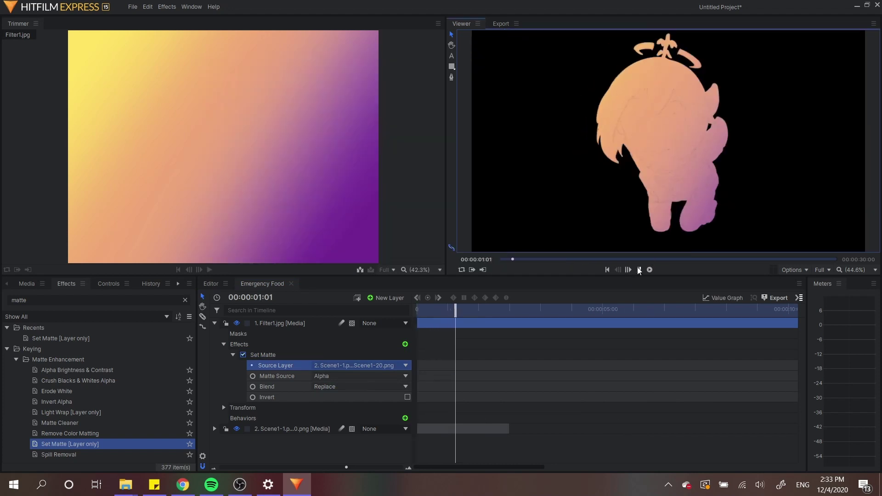
pyautogui.click(639, 269)
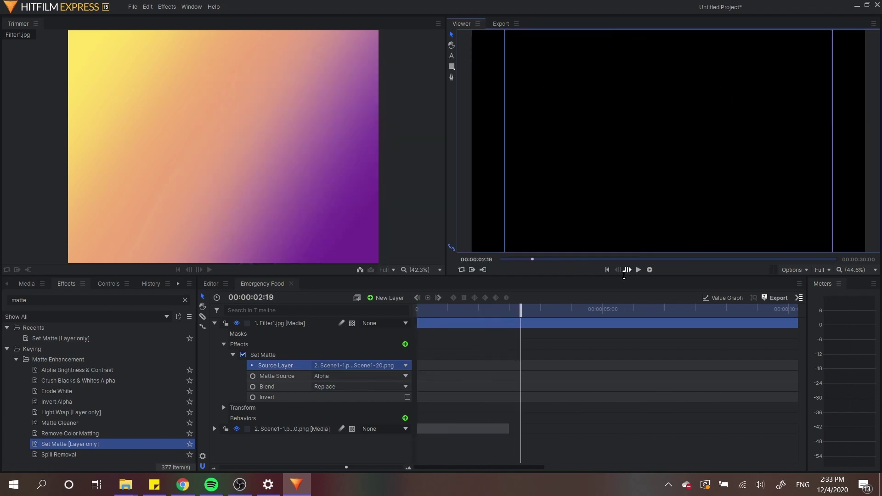
pyautogui.moveTo(524, 312); pyautogui.dragTo(416, 312)
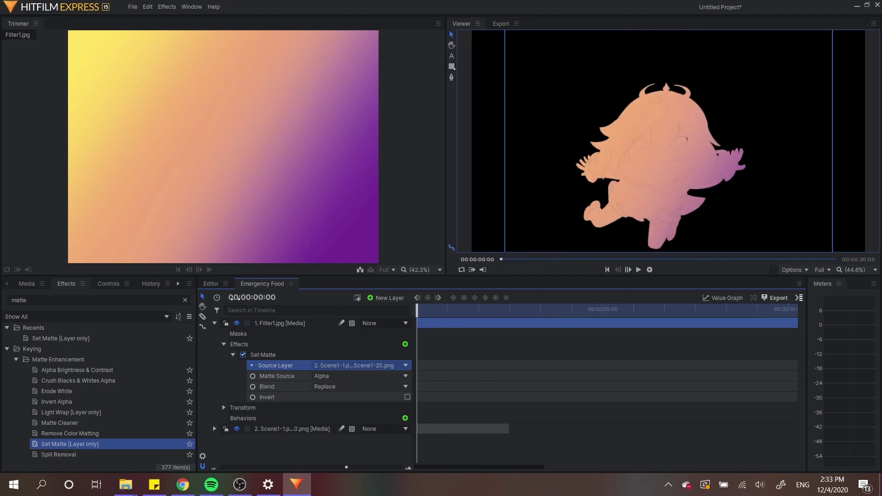
# Change the blend mode of the Filter1.jpg layer to Overlay.
pyautogui.click(214, 324)
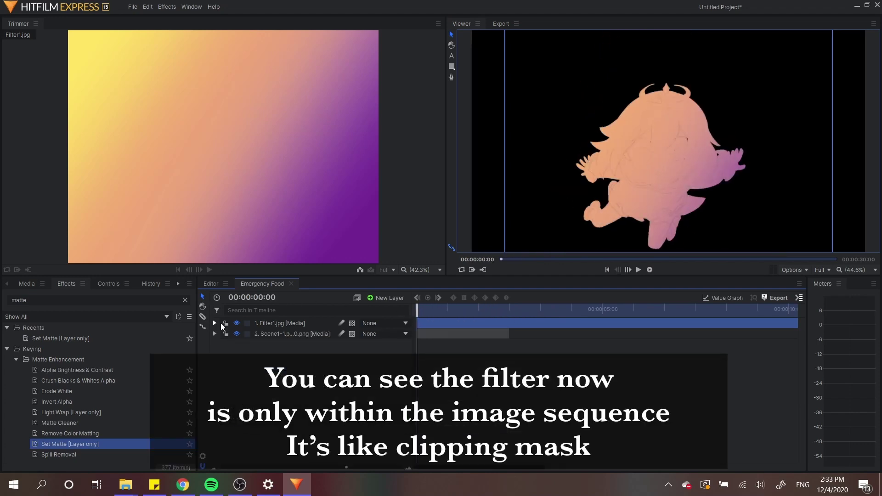
pyautogui.click(447, 323)
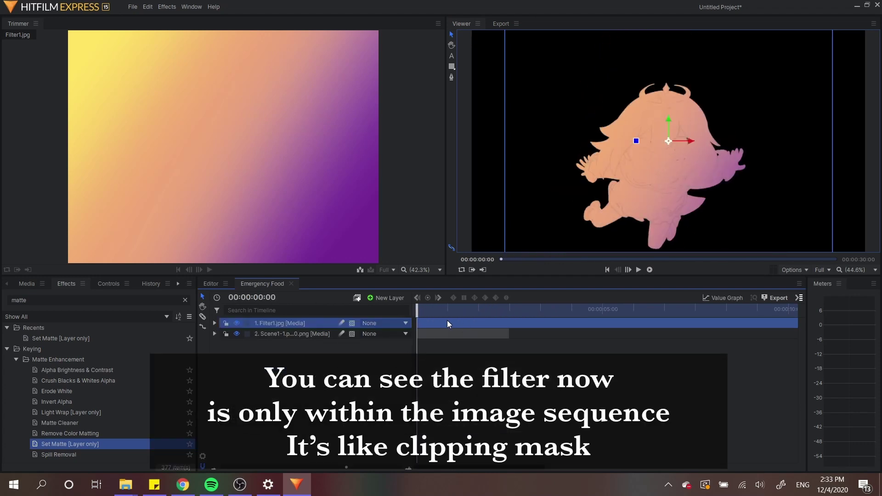
pyautogui.rightClick(448, 321)
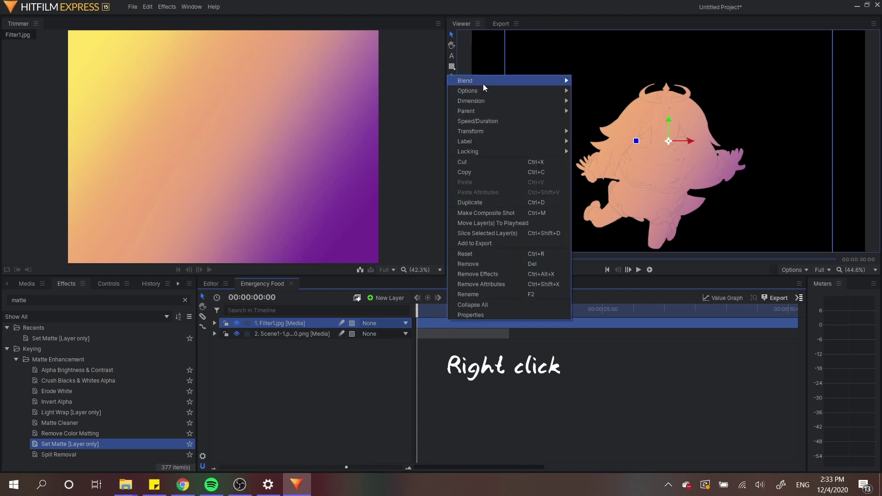
pyautogui.moveTo(483, 83)
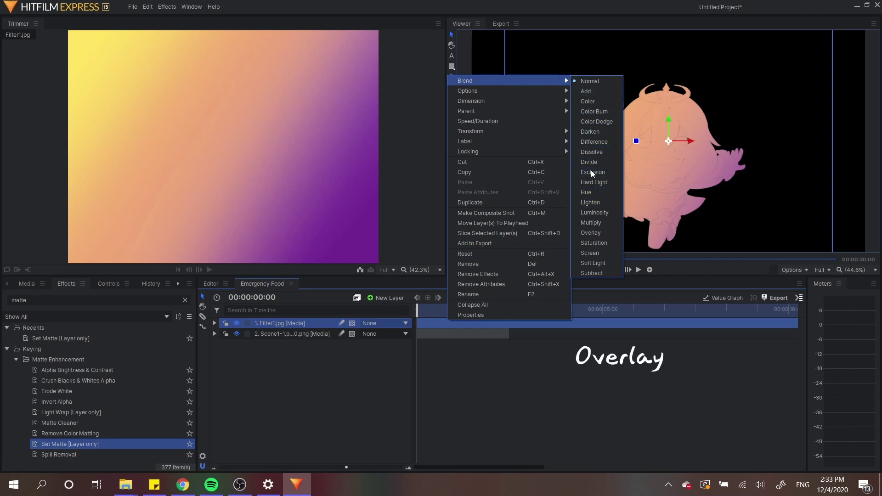
pyautogui.click(595, 237)
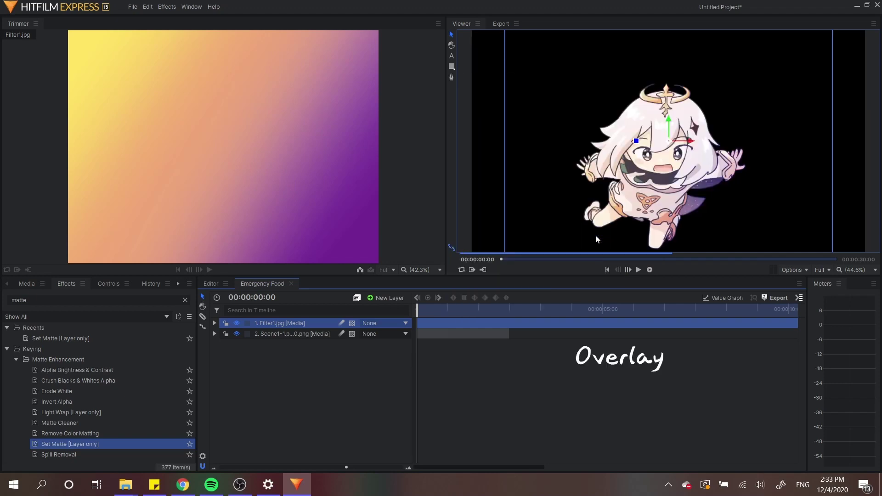
pyautogui.click(591, 357)
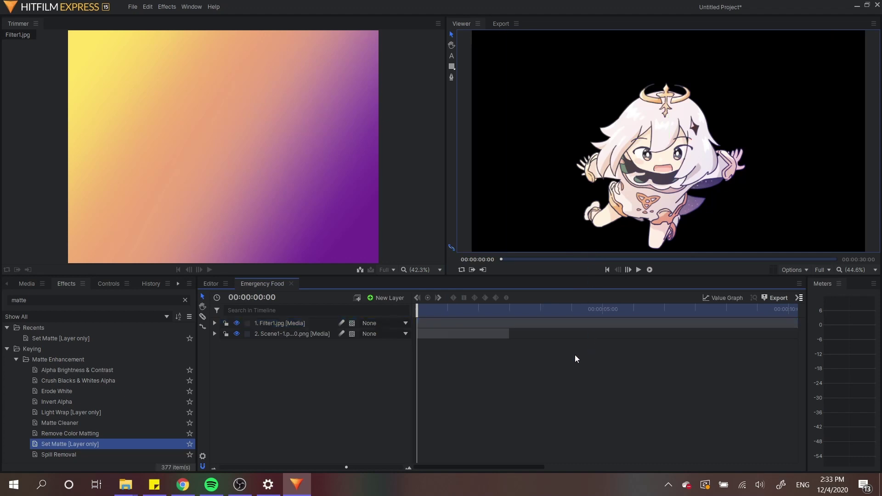
# Toggle the Filter1.jpg layer's visibility to compare the character with and without the filter, leaving the layer visible.
pyautogui.click(237, 324)
pyautogui.click(237, 325)
pyautogui.click(237, 325)
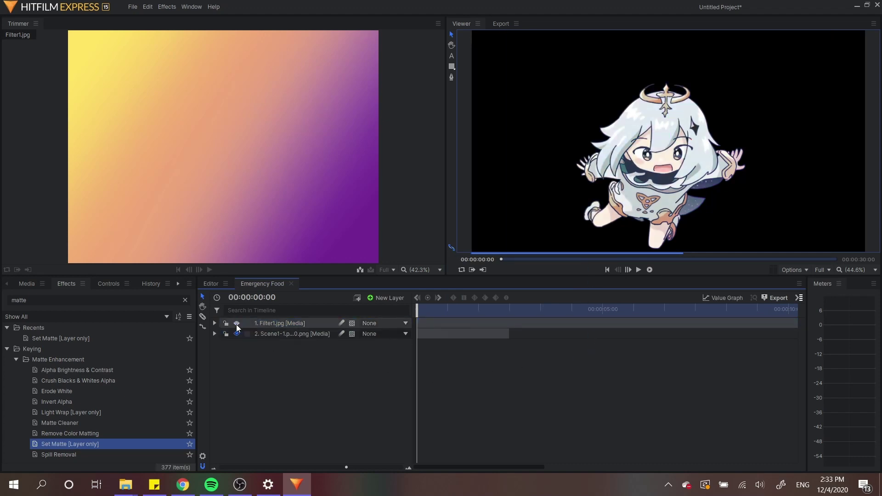
pyautogui.click(236, 323)
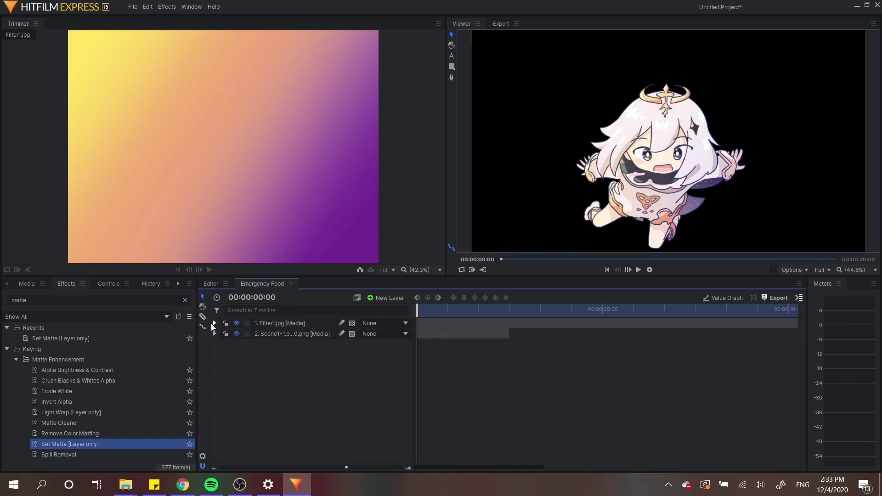
# Lower the Filter1.jpg layer's opacity to about 69% and play back the animation to check it.
pyautogui.click(214, 324)
pyautogui.click(224, 345)
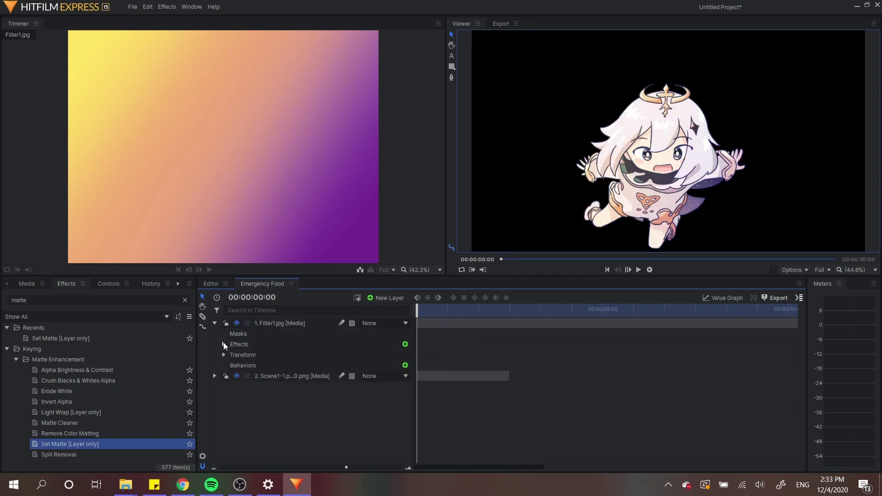
pyautogui.click(223, 356)
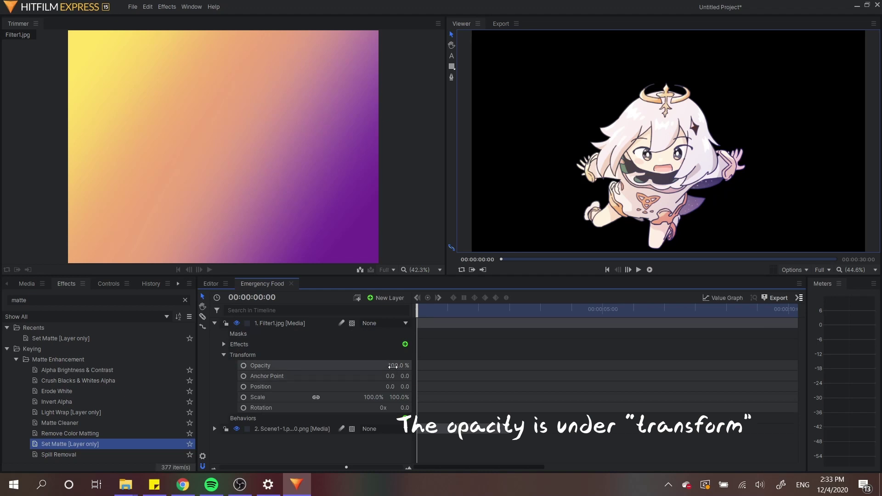
pyautogui.moveTo(393, 366); pyautogui.dragTo(401, 366)
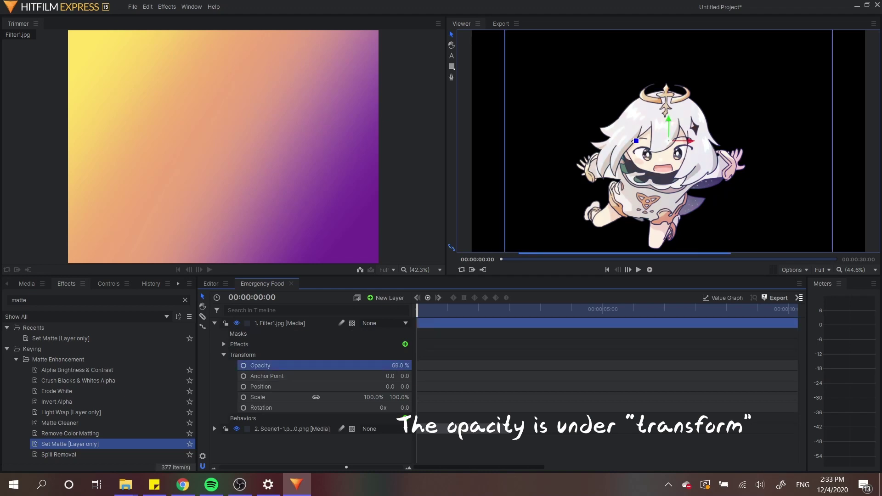
pyautogui.click(224, 355)
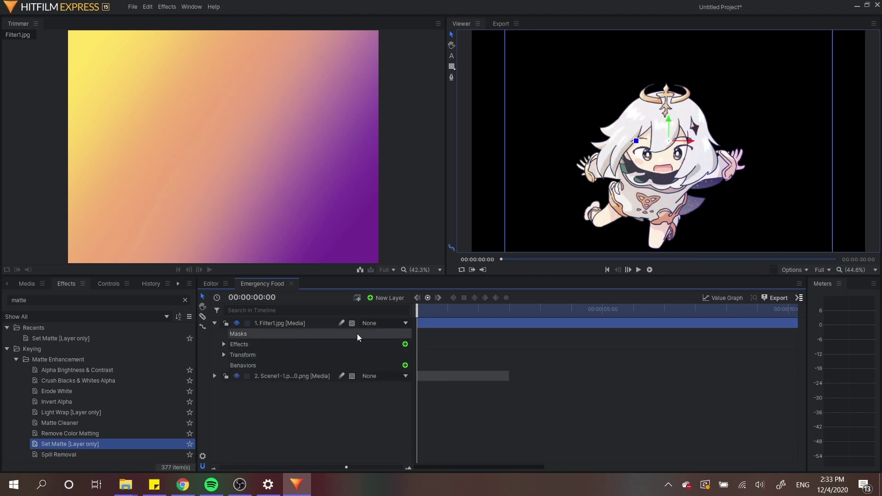
pyautogui.click(640, 270)
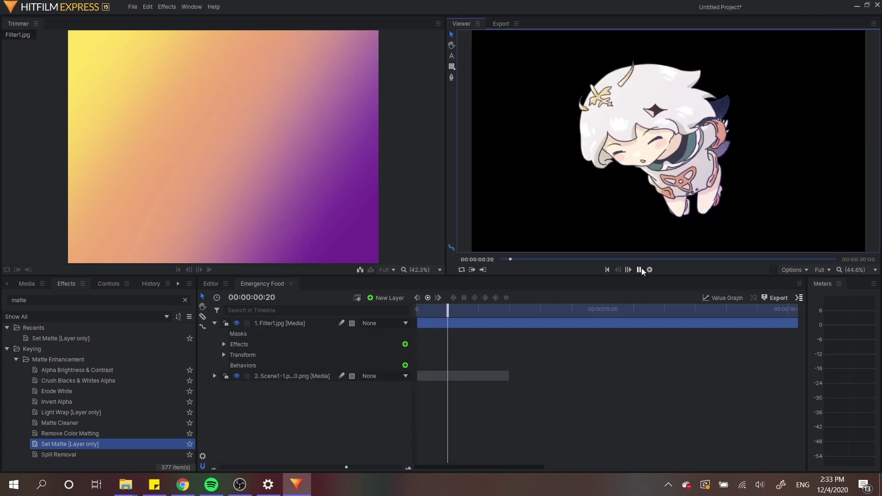
pyautogui.click(640, 269)
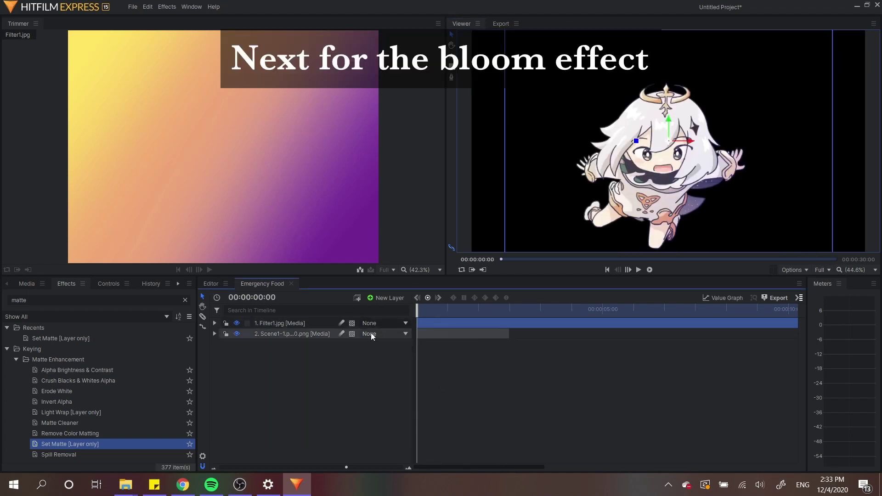
# Duplicate the Scene1 image sequence layer in the Emergency Food timeline, with the viewer framed closely on the character.
pyautogui.click(426, 334)
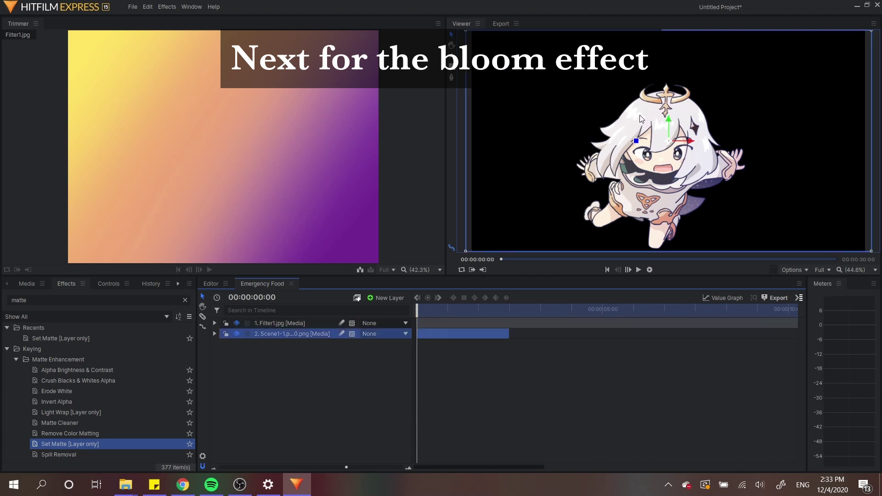
pyautogui.scroll(5, 642, 119)
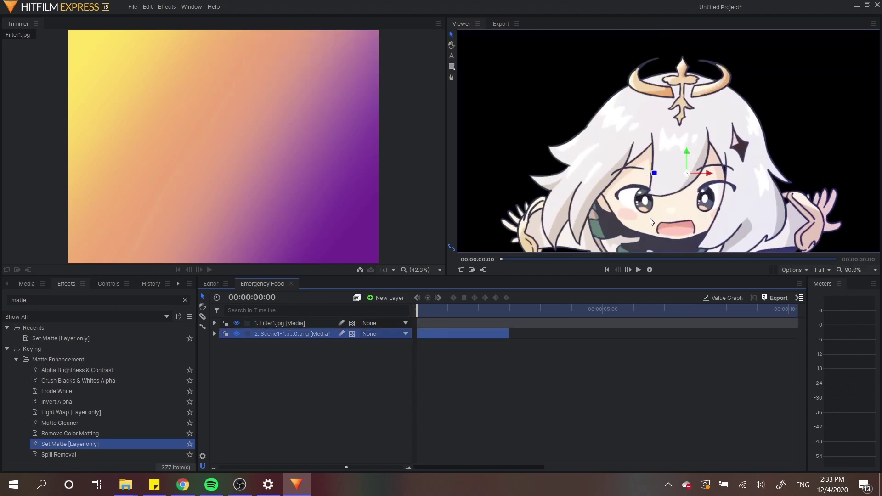
pyautogui.click(452, 45)
pyautogui.moveTo(680, 168); pyautogui.dragTo(662, 120)
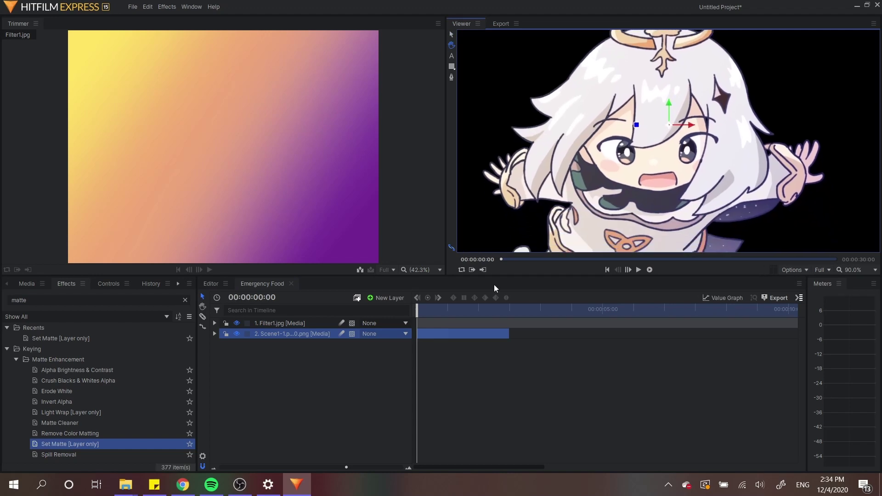
pyautogui.rightClick(274, 333)
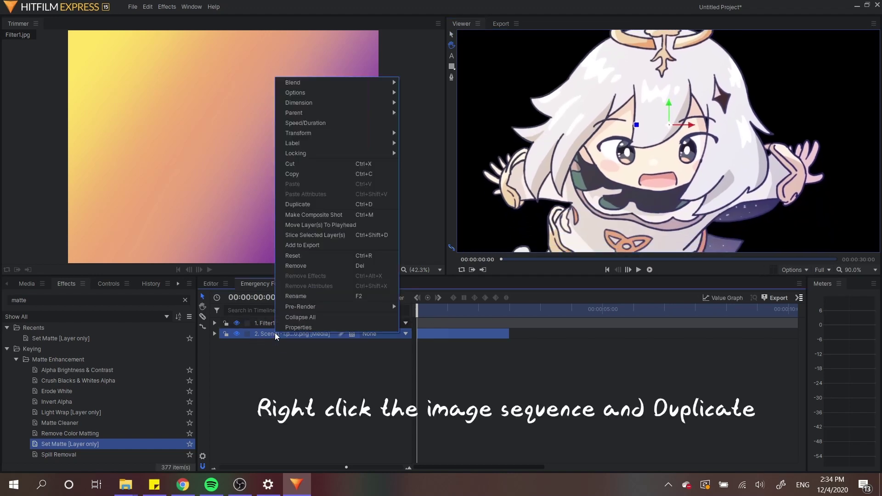
pyautogui.click(302, 204)
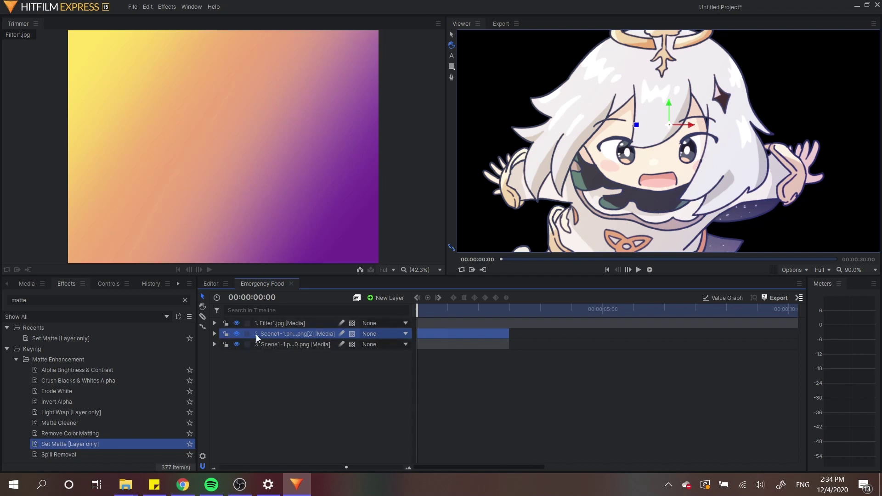
# Search the effects for blur and apply the Blur effect to the duplicated Scene1 sequence layer.
pyautogui.doubleClick(18, 300)
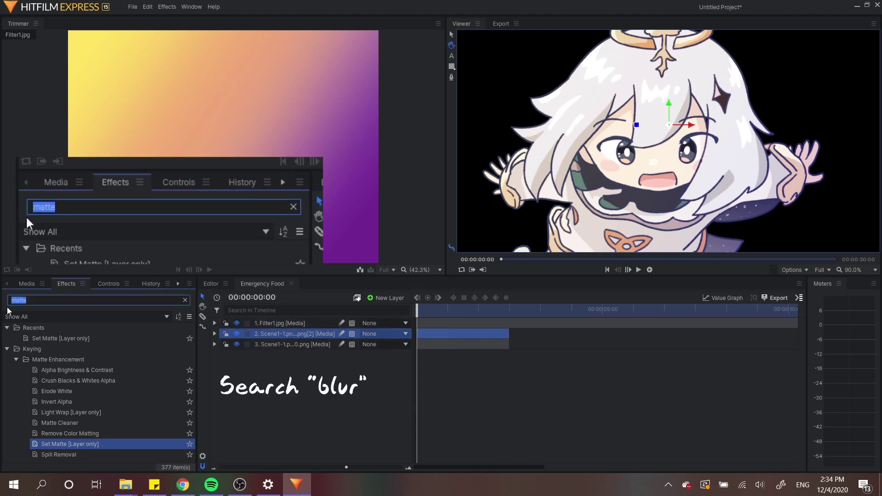
pyautogui.write('blur')
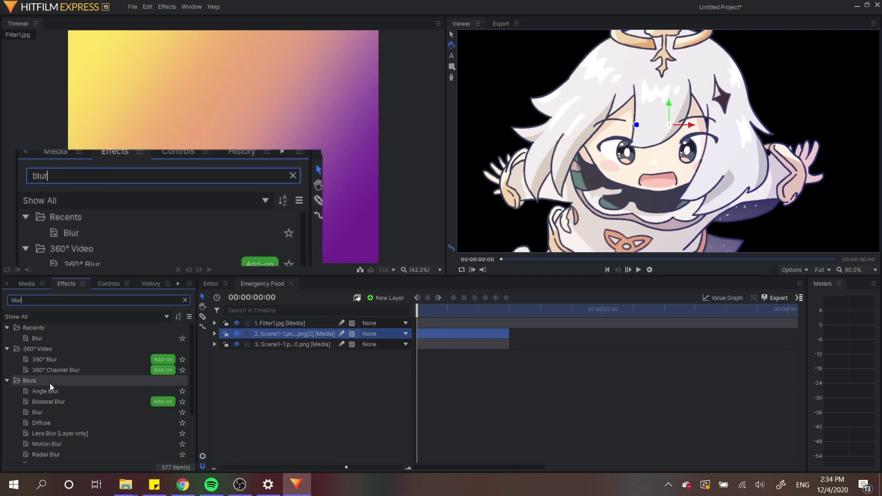
pyautogui.click(55, 414)
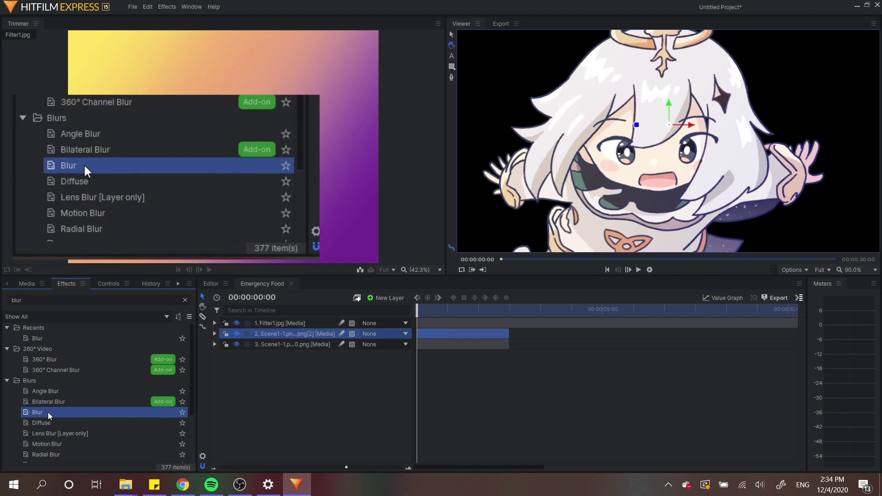
pyautogui.moveTo(49, 416); pyautogui.dragTo(325, 335)
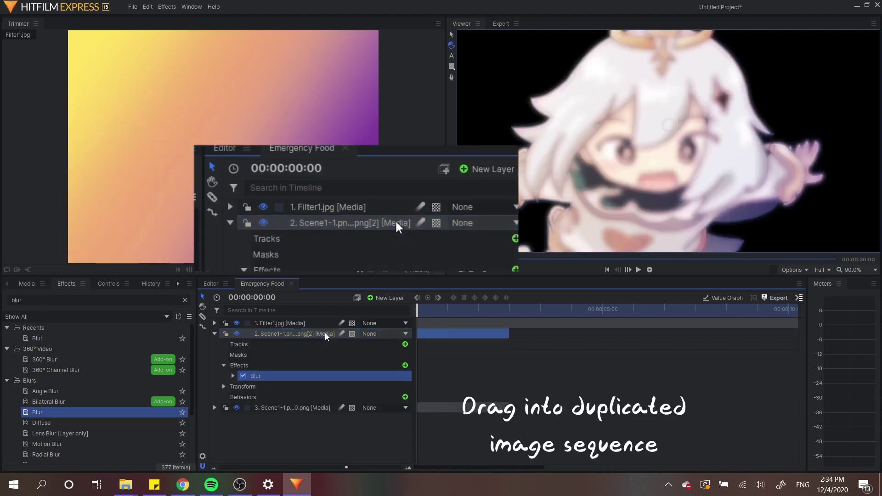
# Try a Blur radius of 1 px on the duplicated Scene1 layer and settle on 1.5 px.
pyautogui.click(233, 376)
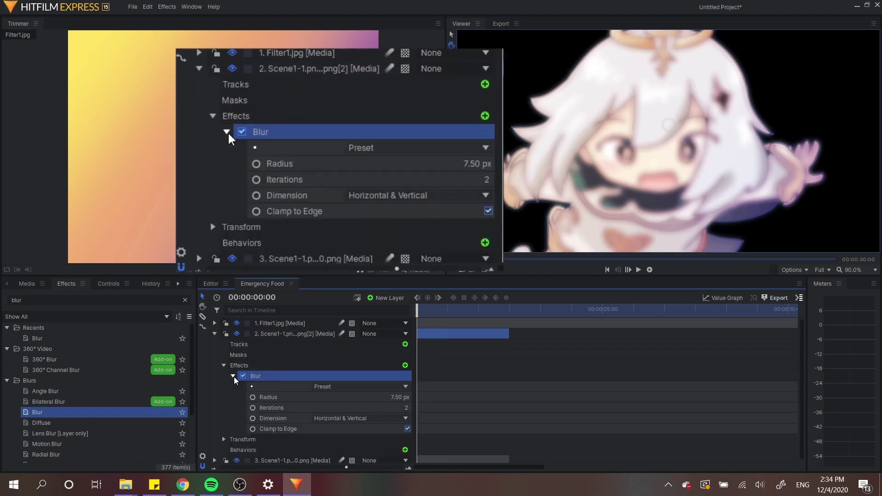
pyautogui.click(400, 397)
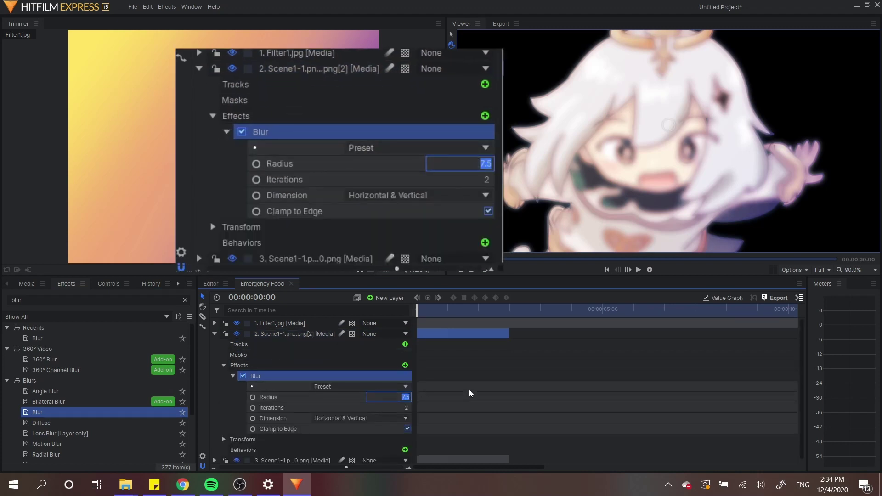
pyautogui.write('1')
pyautogui.press('Return')
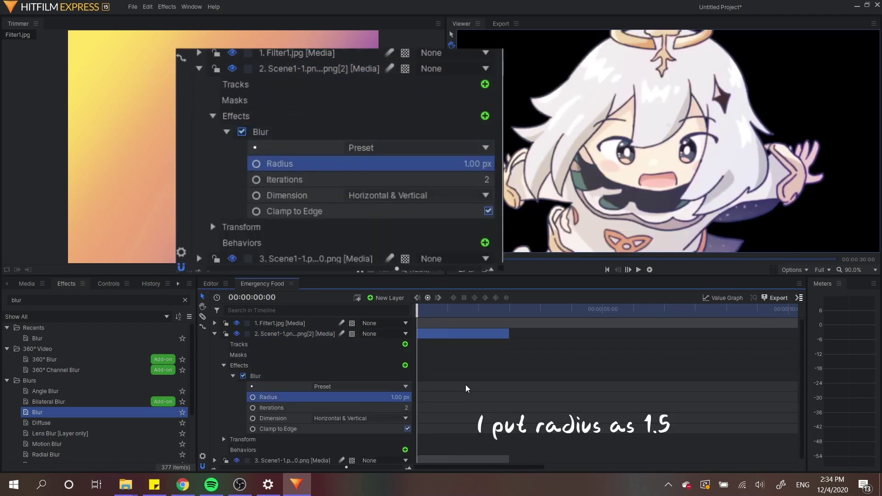
pyautogui.click(400, 396)
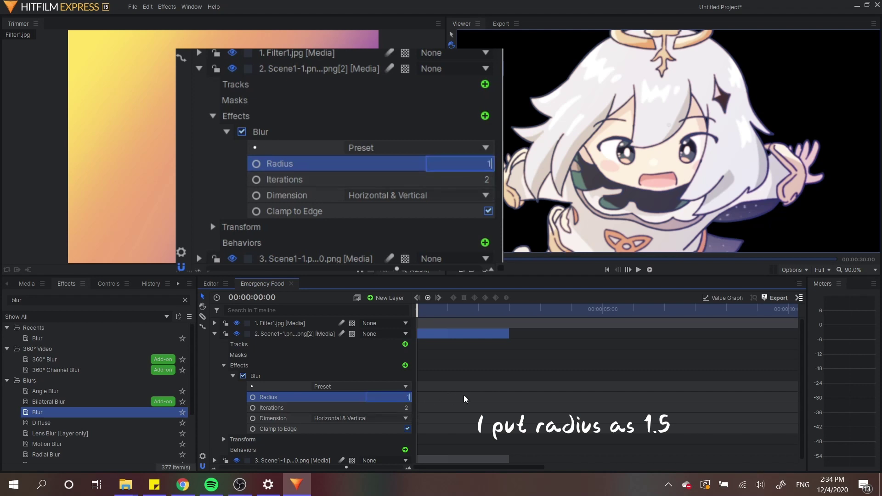
pyautogui.write('1.5')
pyautogui.press('Return')
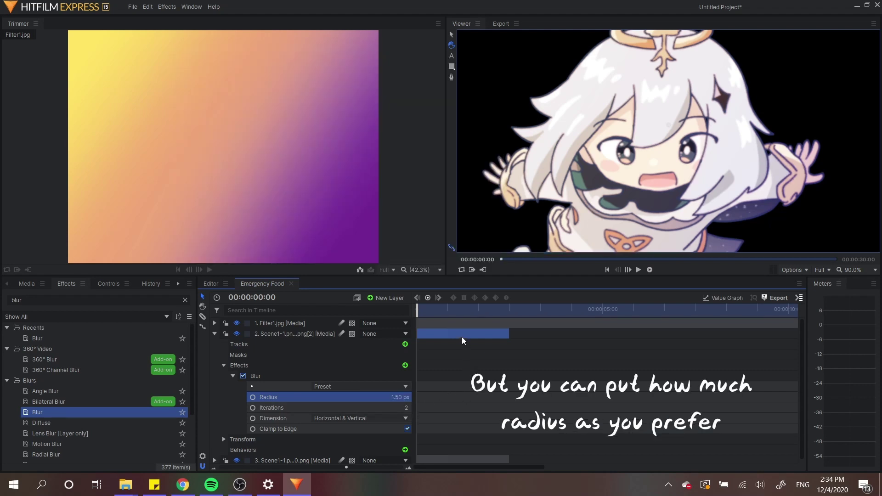
# Set the duplicated Scene1 layer's blend mode to Lighten and its Blur radius to 1 px.
pyautogui.rightClick(454, 333)
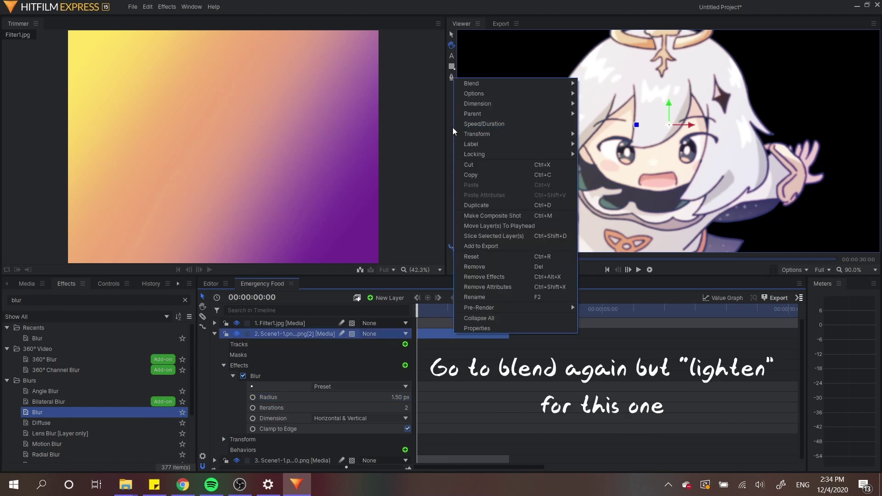
pyautogui.moveTo(536, 84)
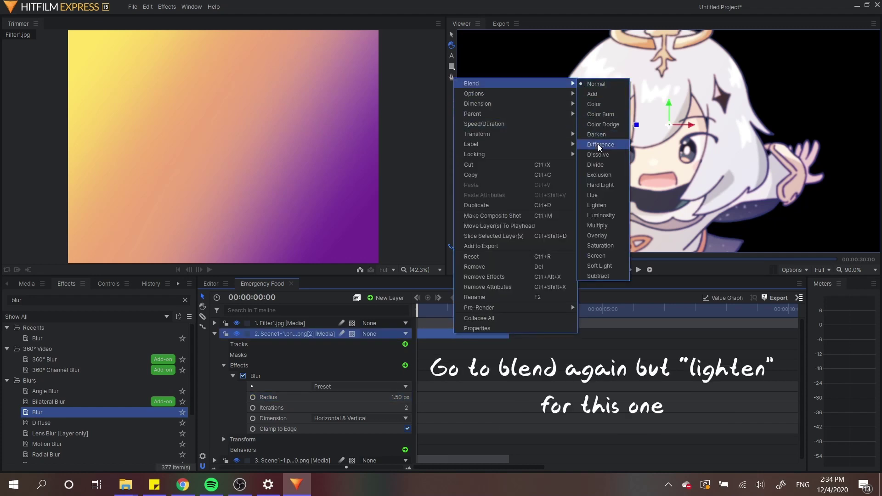
pyautogui.click(598, 206)
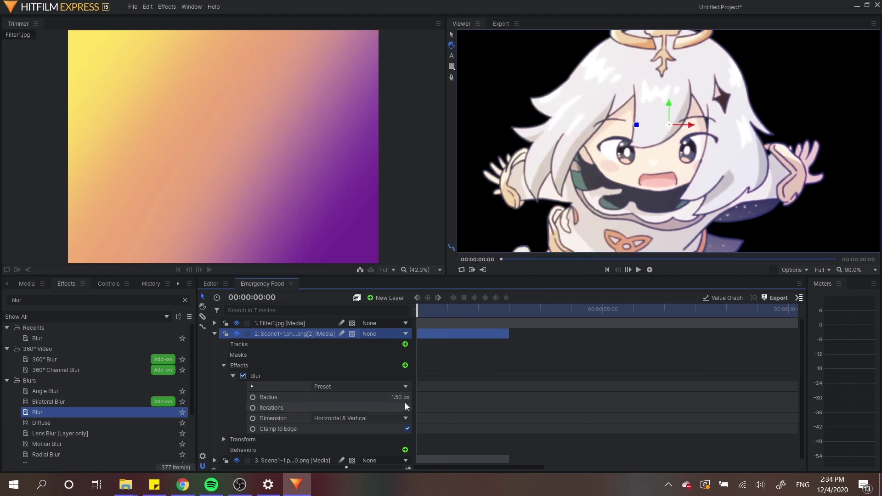
pyautogui.write('1')
pyautogui.press('Return')
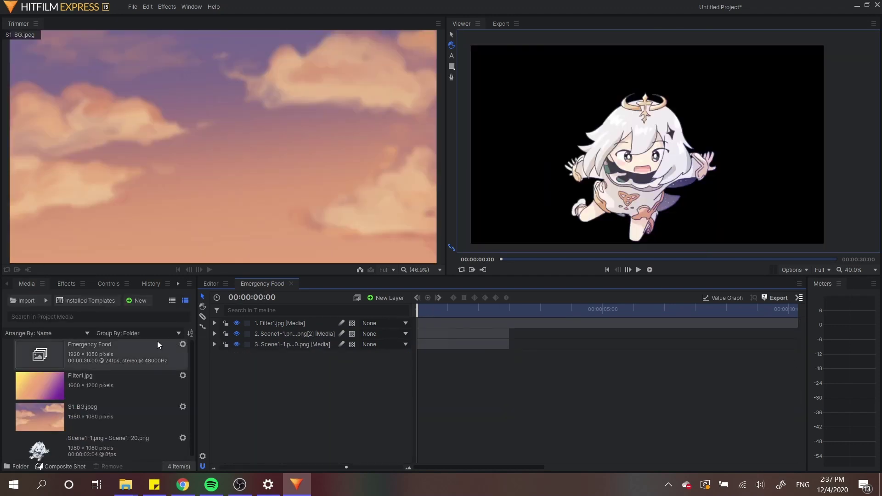
# Create a new composite shot named Movement using the 1080p Full HD @ 24 fps template.
pyautogui.click(140, 301)
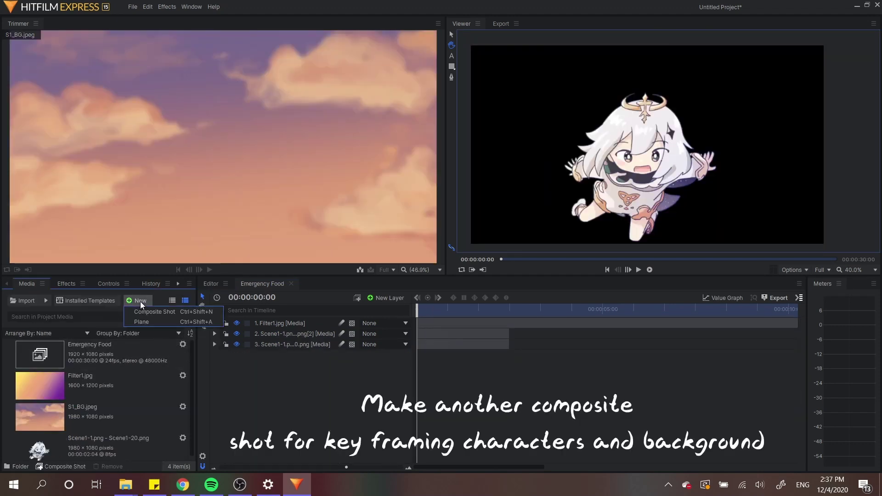
pyautogui.click(145, 311)
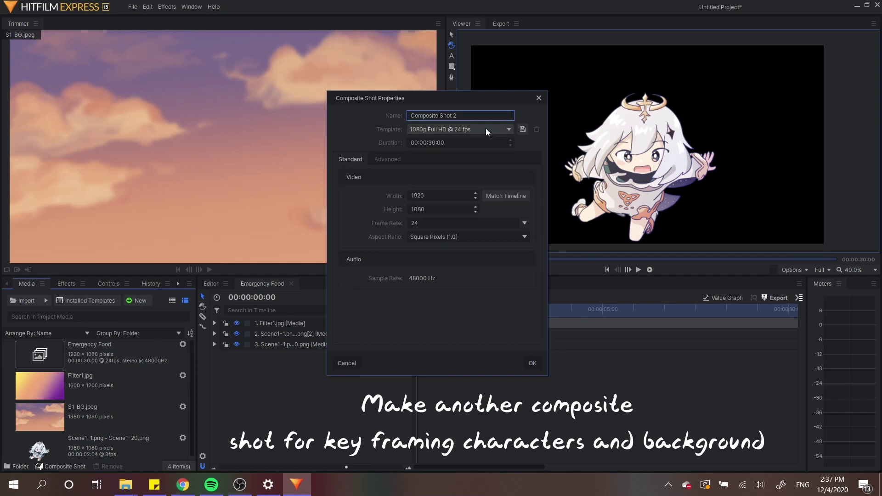
pyautogui.moveTo(459, 115); pyautogui.dragTo(395, 114)
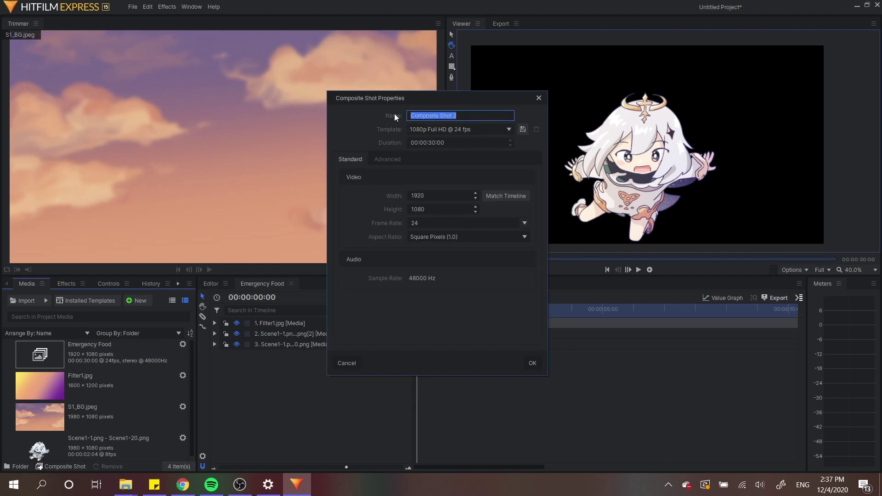
pyautogui.write('Movement')
pyautogui.click(530, 363)
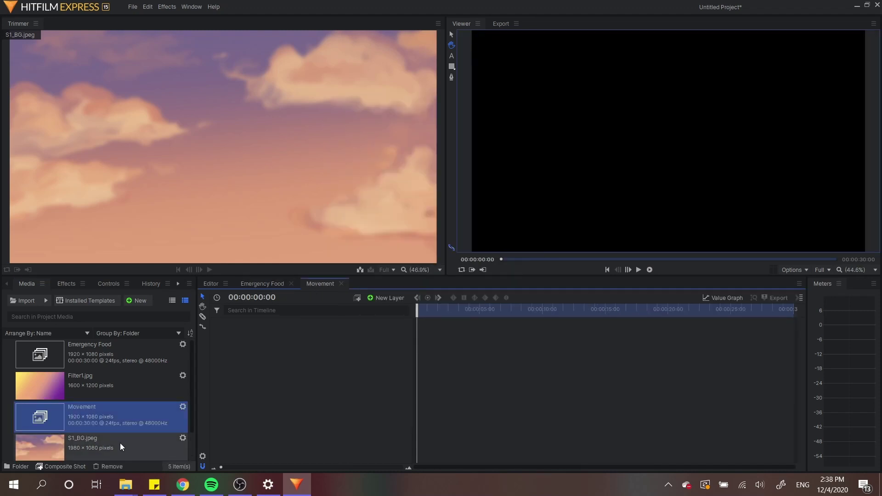
# Add S1_BG.jpeg to the Movement timeline and keyframe its horizontal position at 22 at 00:00:00:00.
pyautogui.moveTo(120, 443); pyautogui.dragTo(418, 324)
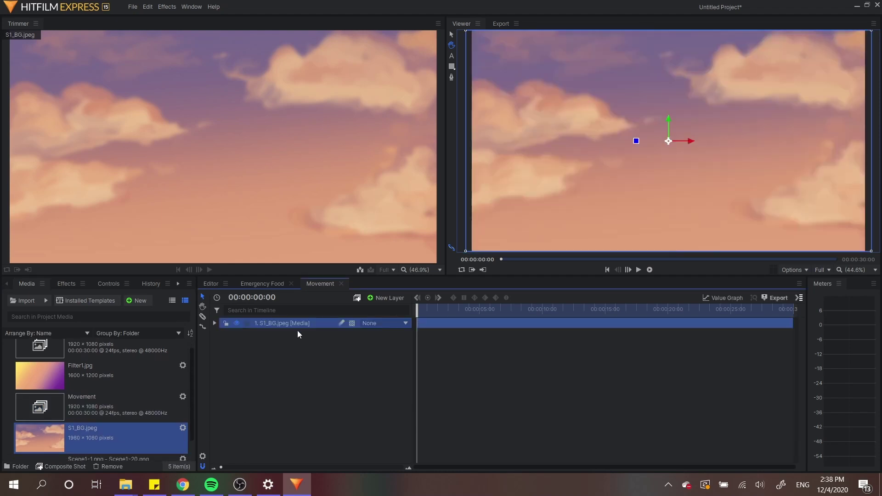
pyautogui.click(214, 323)
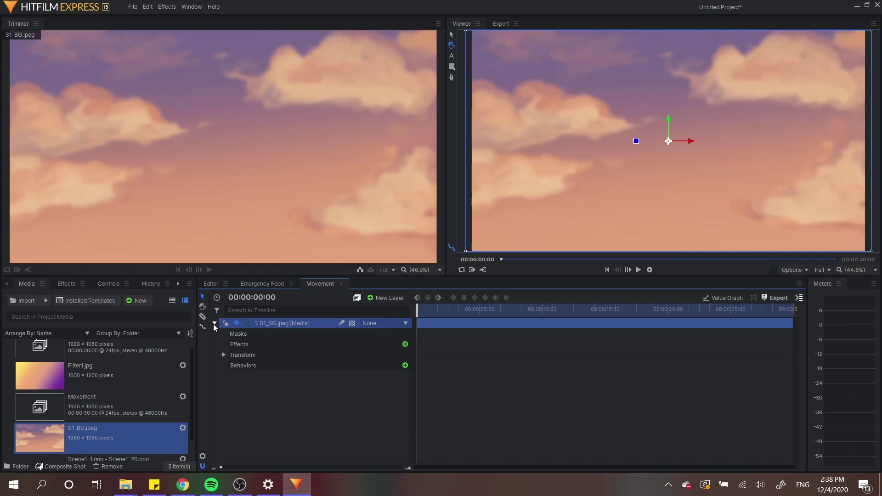
pyautogui.click(223, 354)
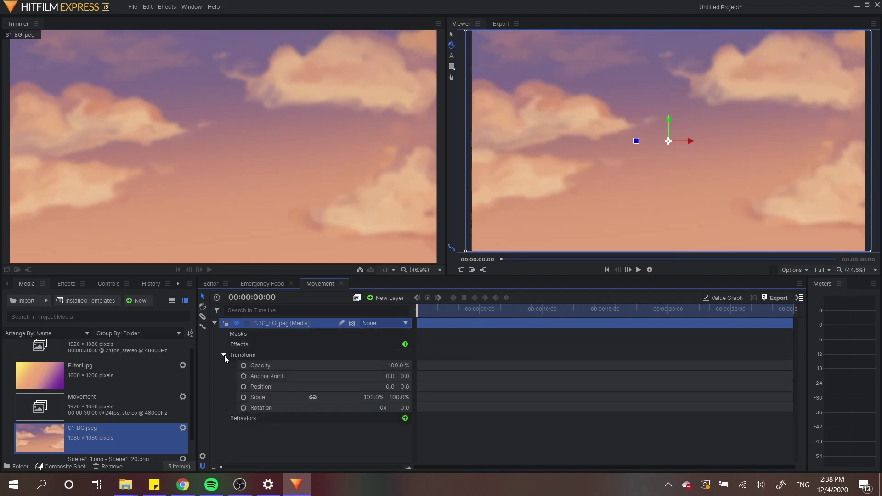
pyautogui.moveTo(390, 386)
pyautogui.mouseDown()
pyautogui.moveTo(280, 387)
pyautogui.moveTo(399, 386)
pyautogui.mouseUp()
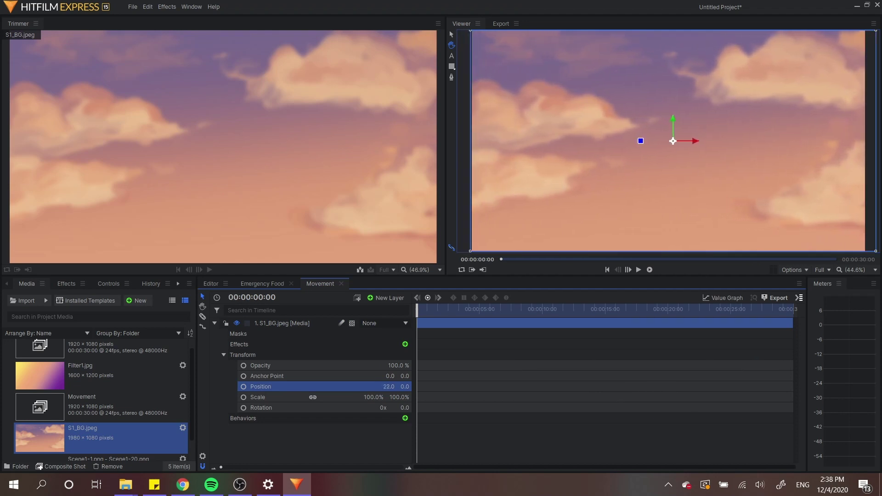
pyautogui.click(244, 387)
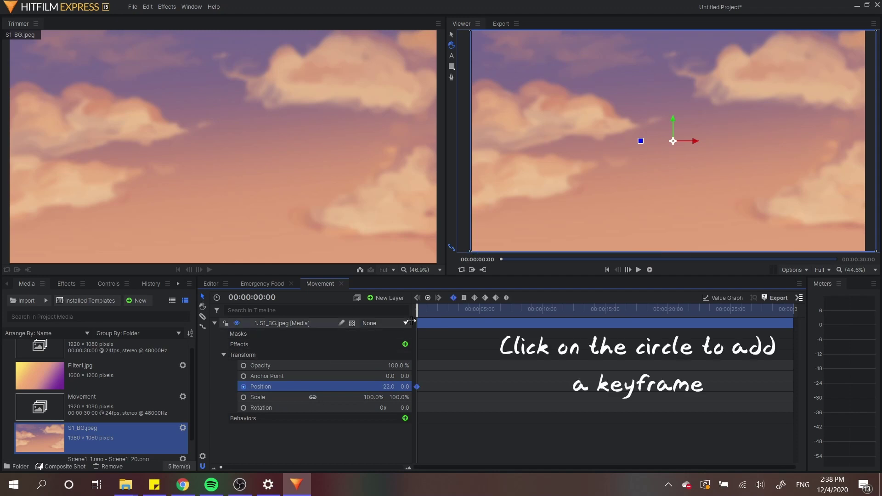
# Keyframe the background's horizontal position at -28 at 00:00:04:01 and play back the movement from the start.
pyautogui.moveTo(418, 309); pyautogui.dragTo(467, 310)
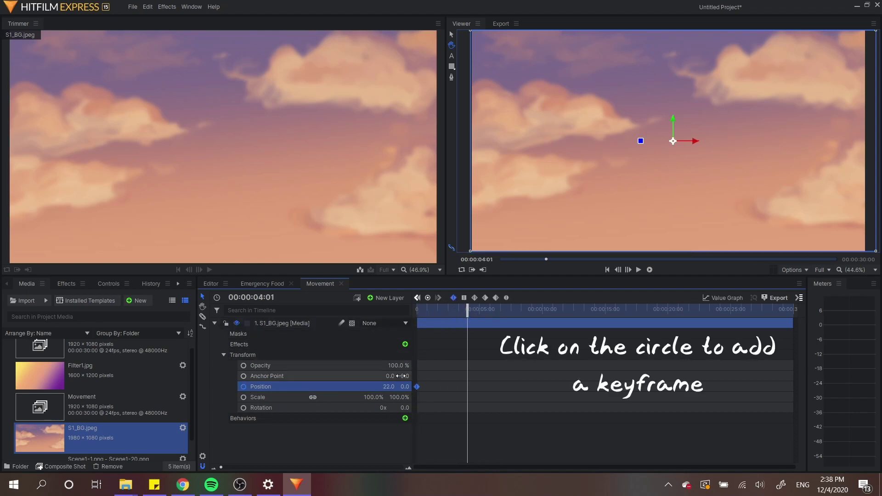
pyautogui.moveTo(390, 388); pyautogui.dragTo(372, 388)
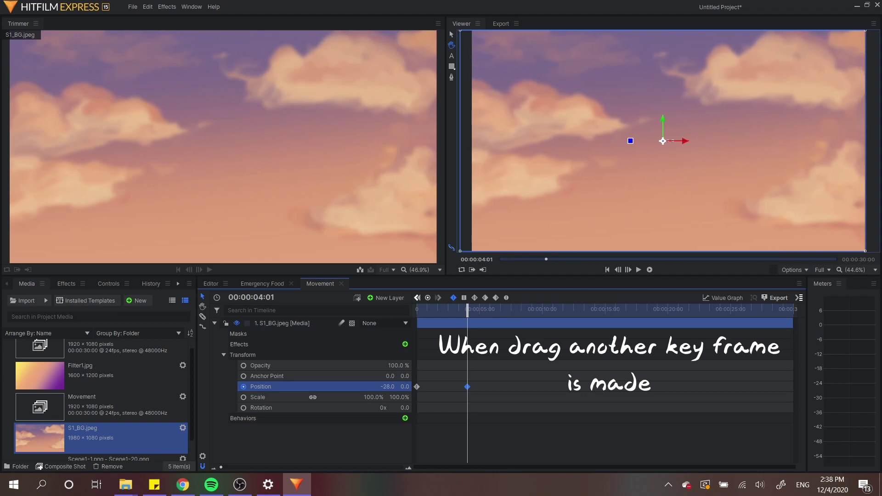
pyautogui.moveTo(441, 315); pyautogui.dragTo(415, 313)
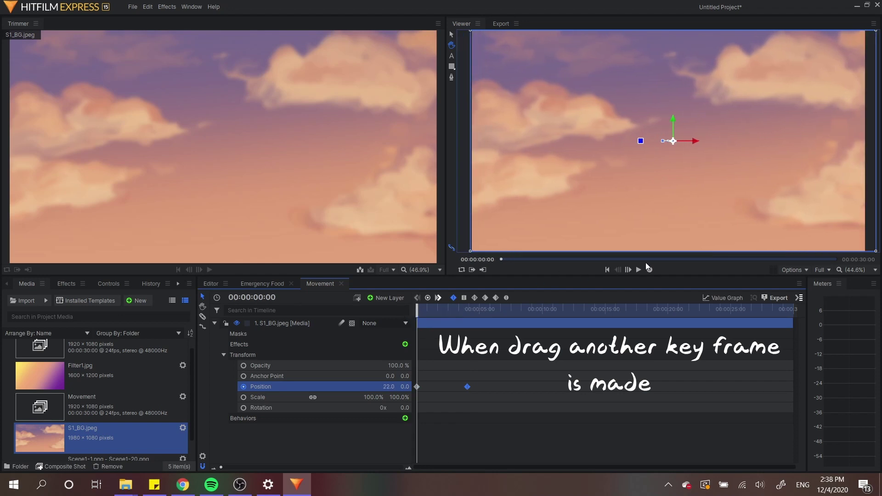
pyautogui.click(638, 269)
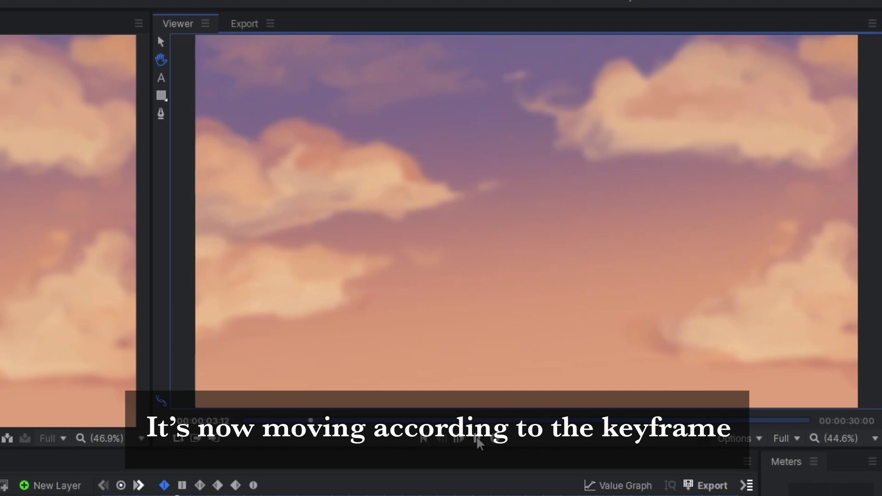
pyautogui.click(477, 438)
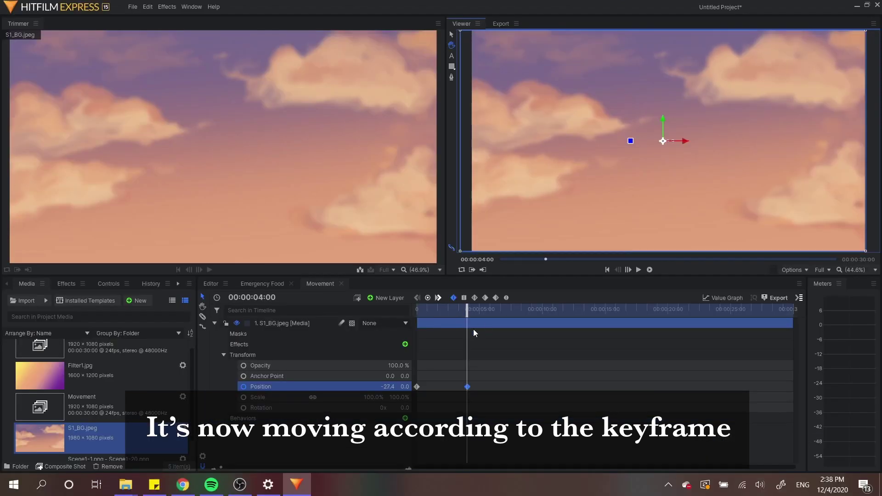
pyautogui.moveTo(466, 312); pyautogui.dragTo(417, 312)
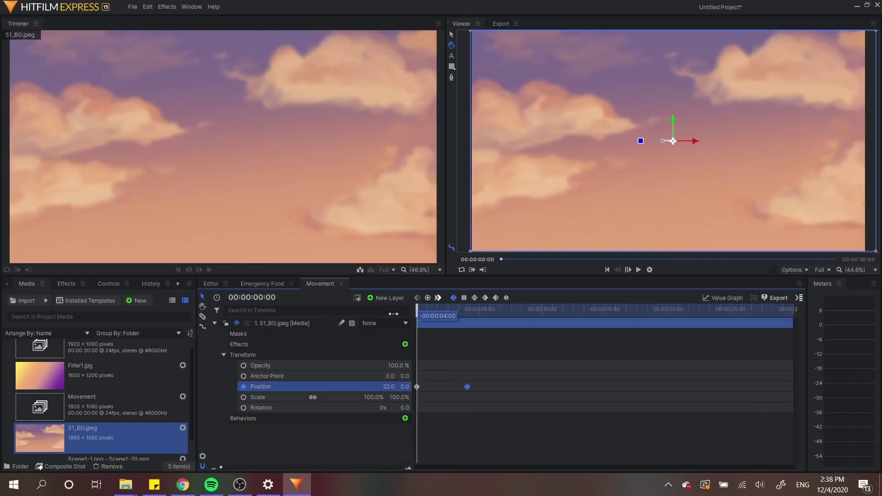
# Place the Emergency Food composite shot above the S1_BG.jpeg layer at the start of the Movement timeline.
pyautogui.click(214, 323)
pyautogui.scroll(1, 104, 400)
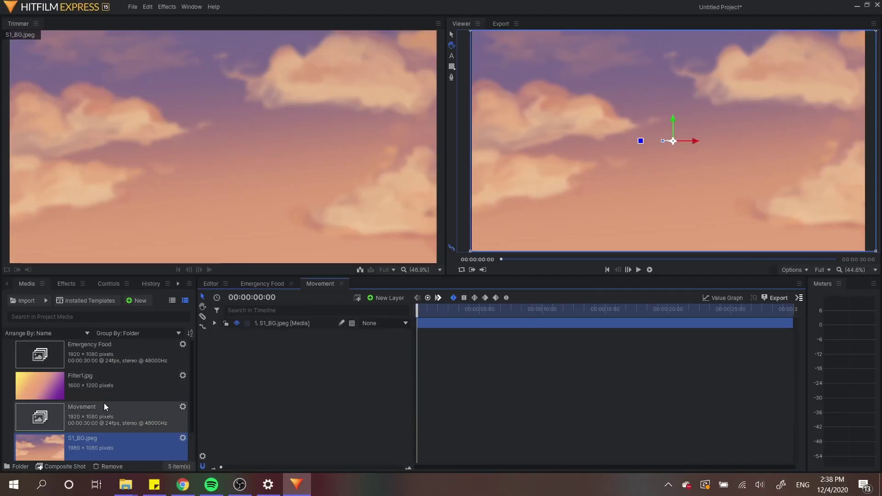
pyautogui.click(108, 366)
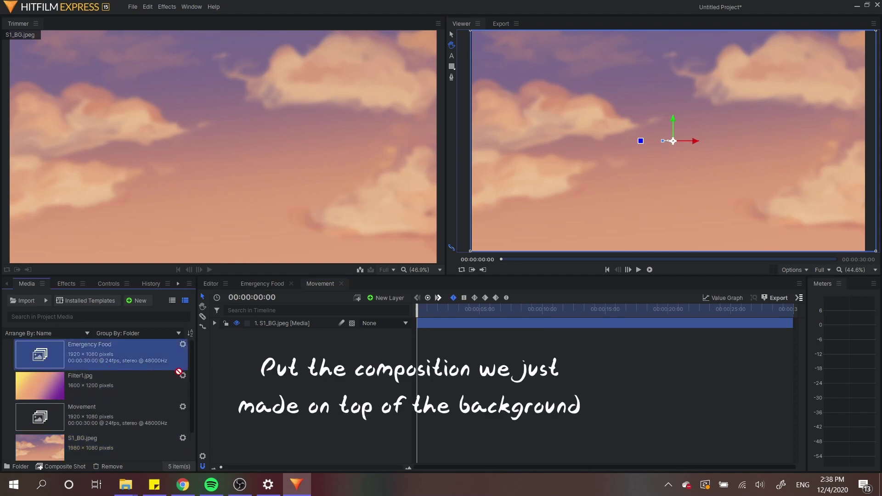
pyautogui.moveTo(178, 372); pyautogui.dragTo(418, 322)
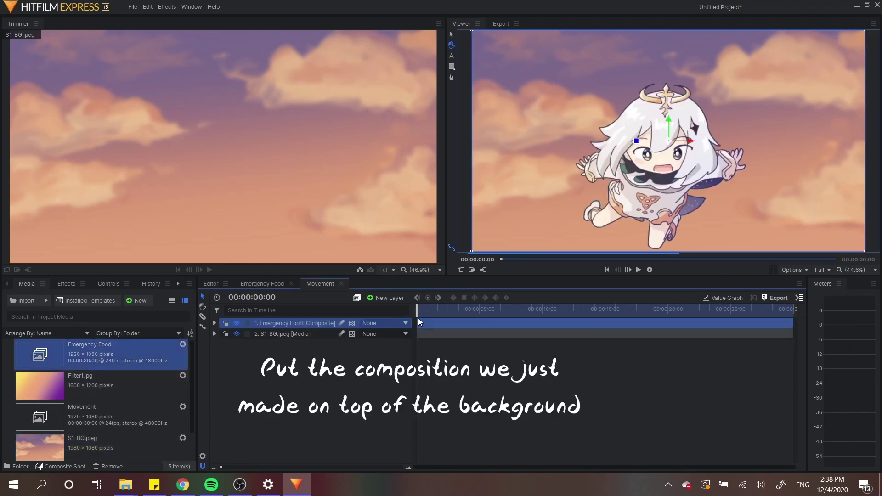
# Play the Movement timeline to find where the character animation ends and trim the Emergency Food layer to about 00:00:02:10.
pyautogui.click(639, 270)
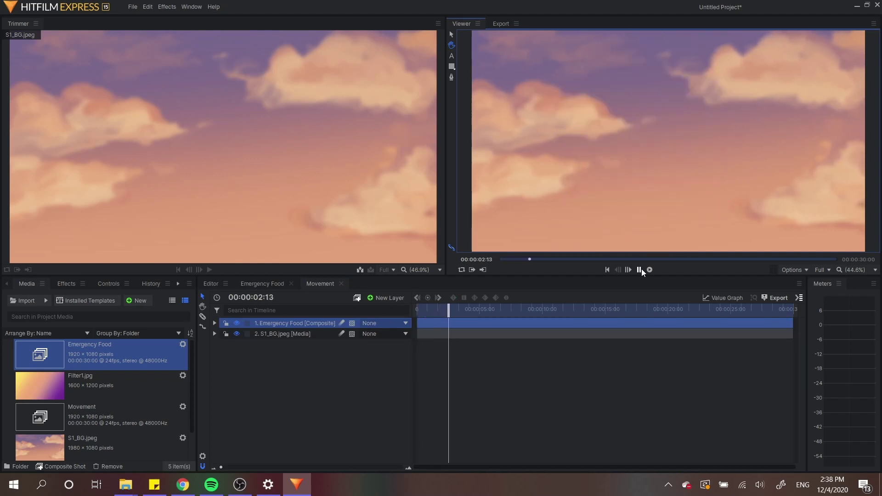
pyautogui.click(640, 270)
pyautogui.moveTo(451, 311); pyautogui.dragTo(444, 311)
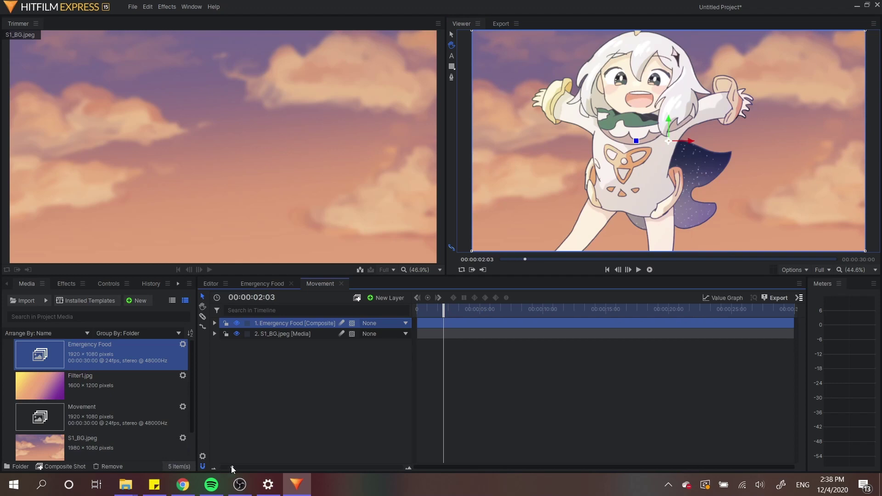
pyautogui.moveTo(232, 469); pyautogui.dragTo(378, 467)
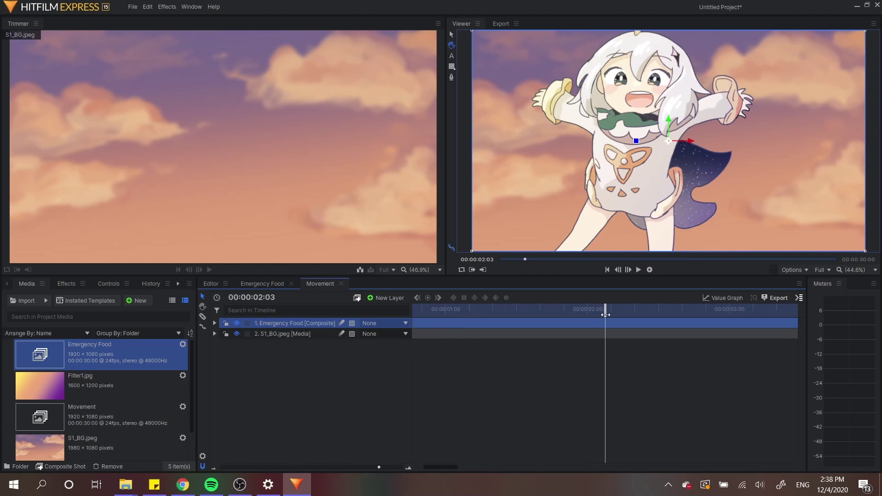
pyautogui.press('Home')
# Keyframe the Emergency Food layer's horizontal position at -77 at 00:00:00:00 and 55 at 00:00:02:10.
pyautogui.click(214, 323)
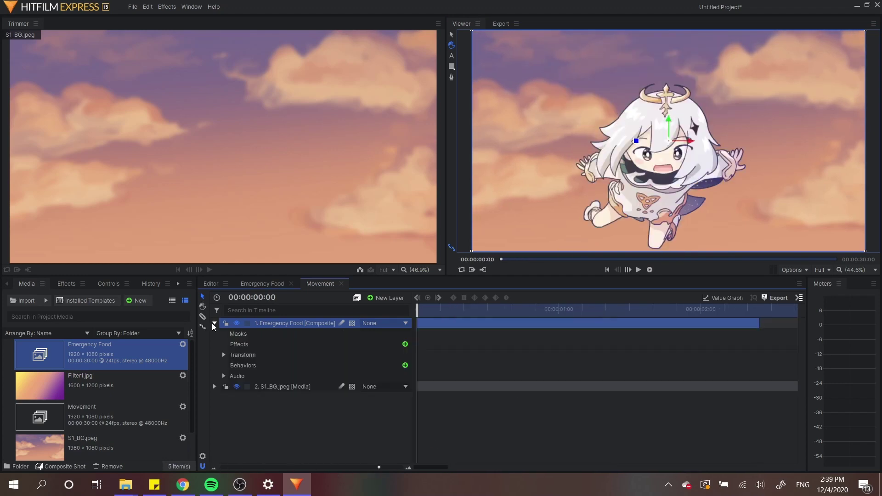
pyautogui.click(224, 355)
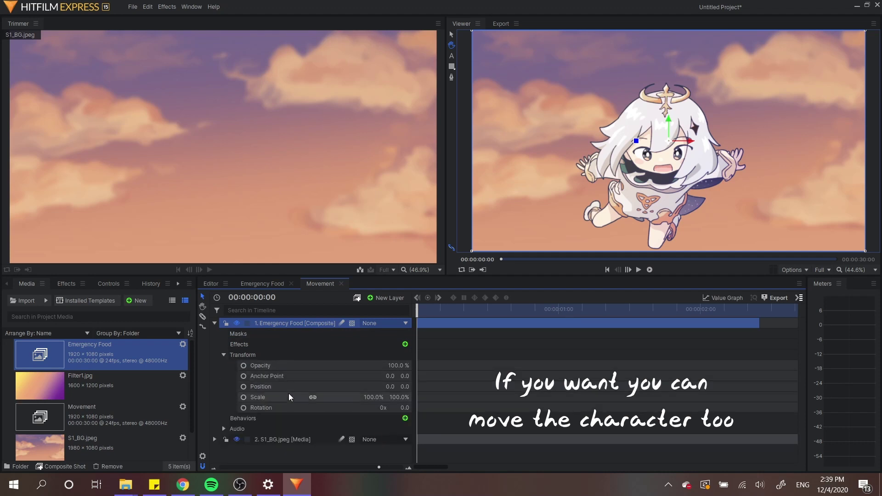
pyautogui.moveTo(390, 385); pyautogui.dragTo(381, 390)
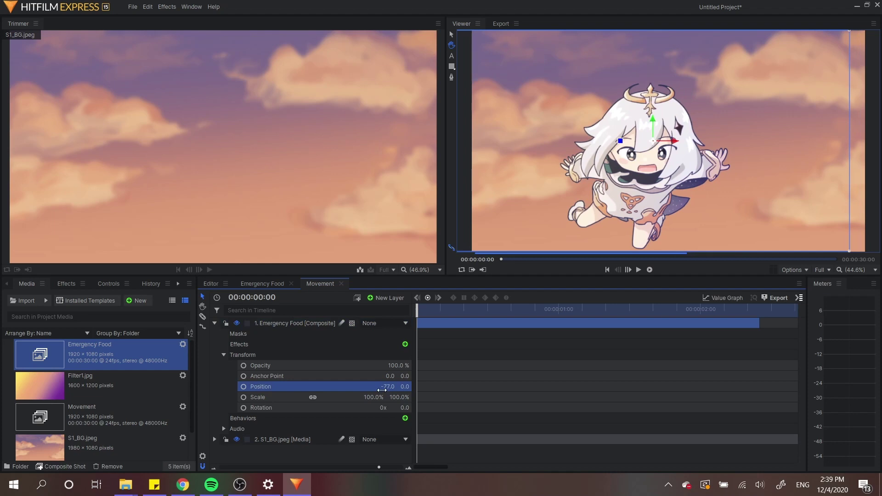
pyautogui.click(243, 388)
pyautogui.moveTo(523, 306); pyautogui.dragTo(760, 310)
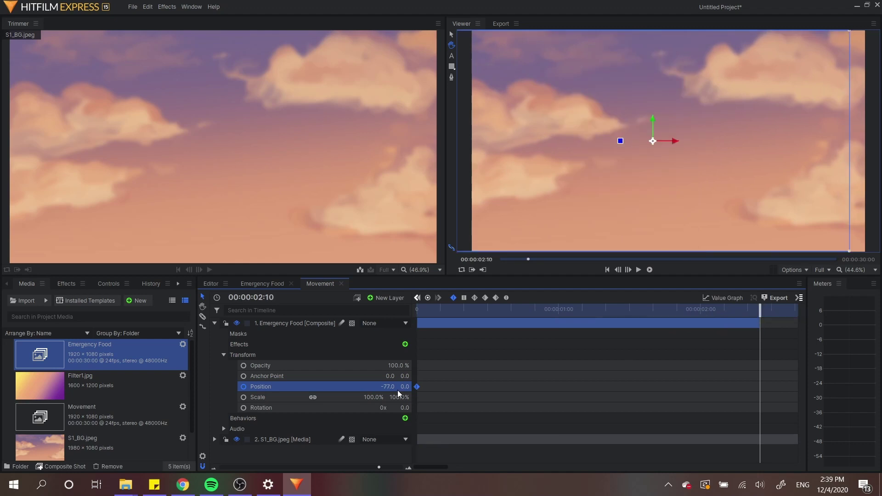
pyautogui.moveTo(392, 386); pyautogui.dragTo(397, 387)
# Play the Movement composite twice from the start to check the character moving against the background.
pyautogui.press('Home')
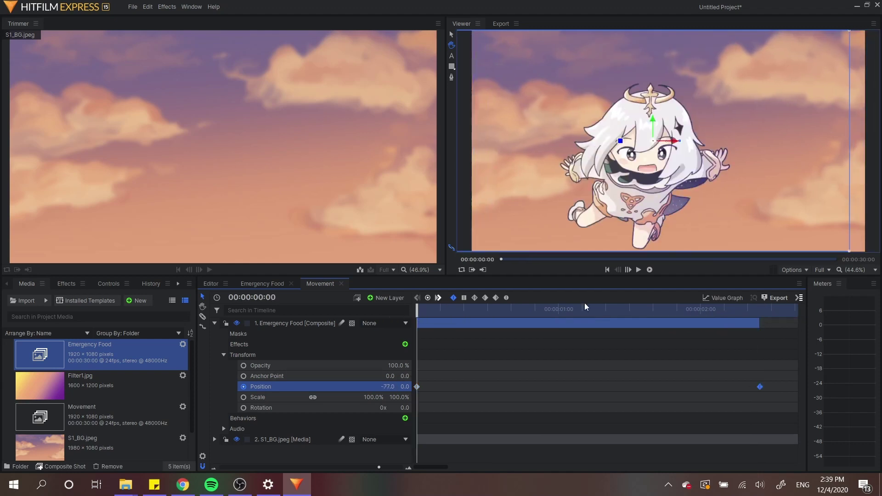
pyautogui.click(638, 270)
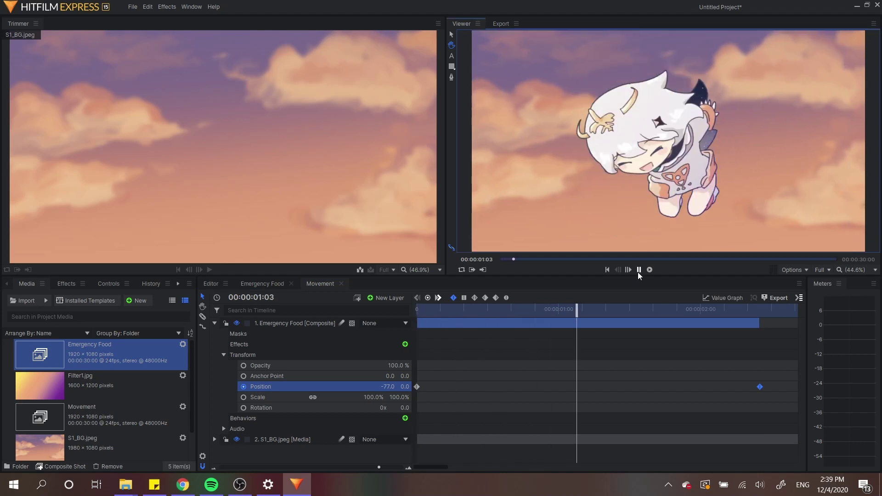
pyautogui.click(638, 272)
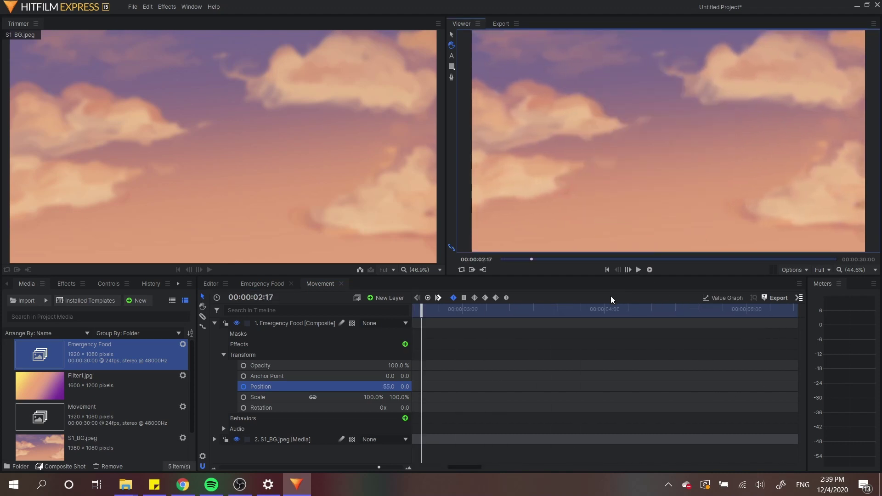
pyautogui.press('Home')
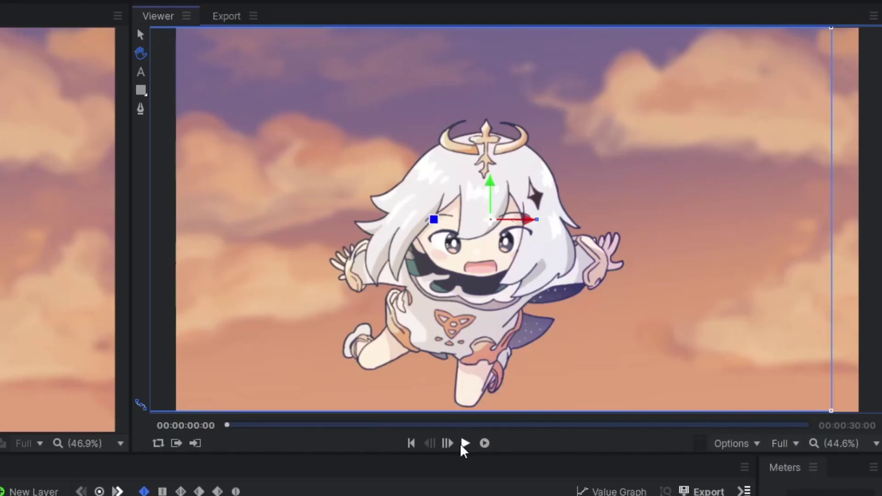
pyautogui.click(638, 271)
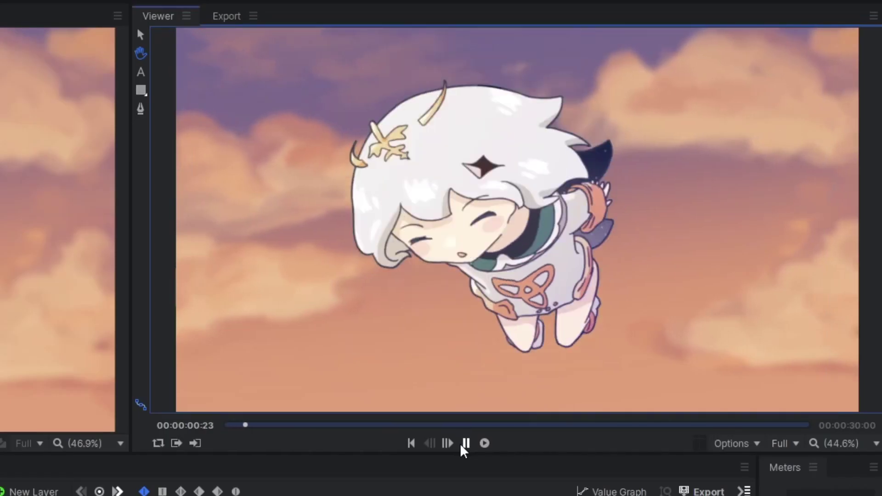
pyautogui.click(461, 445)
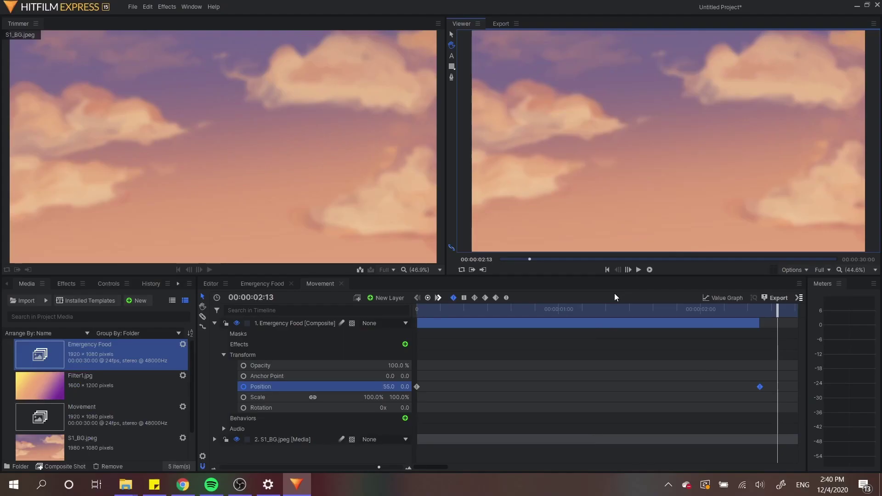
# Return to the start of the timeline and set the Emergency Food layer's horizontal position there to -31.
pyautogui.moveTo(588, 309); pyautogui.dragTo(456, 310)
pyautogui.press('Home')
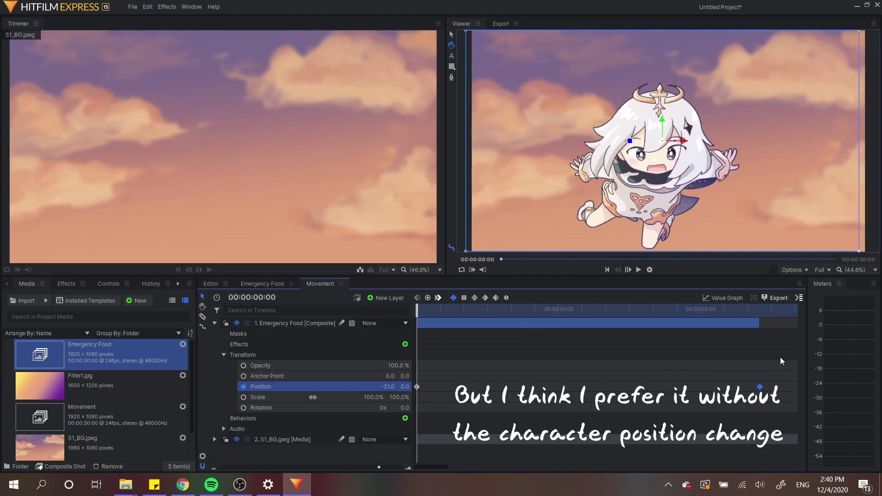
# Remove all position keyframes from the Emergency Food layer in the Movement composite and collapse the layer's properties.
pyautogui.click(782, 357)
pyautogui.hotkey('ctrl', 'z')
pyautogui.press('Delete')
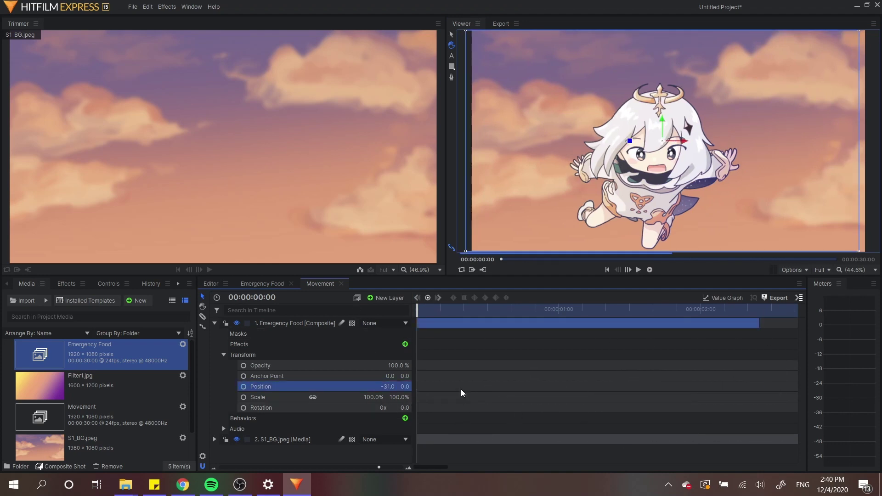
pyautogui.click(215, 323)
# Play the Movement composite to check the character without the position animation, and inspect its last visible frame at 00:00:02:09.
pyautogui.press('space')
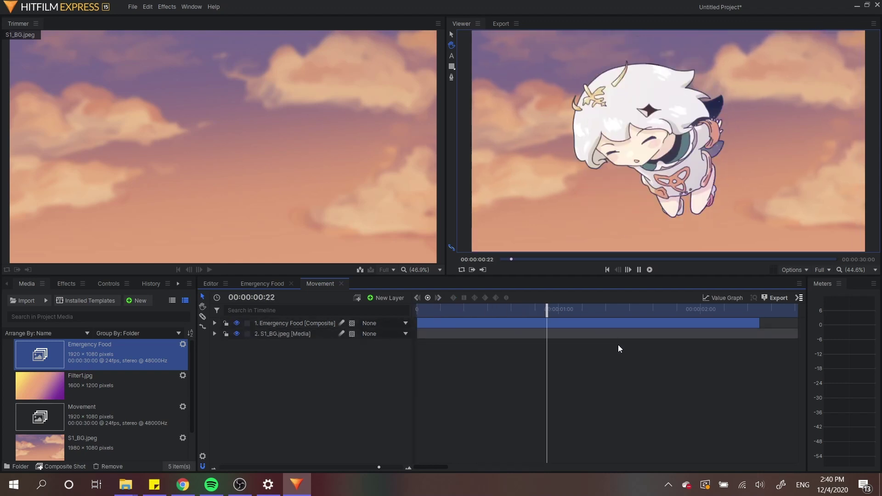
pyautogui.press('space')
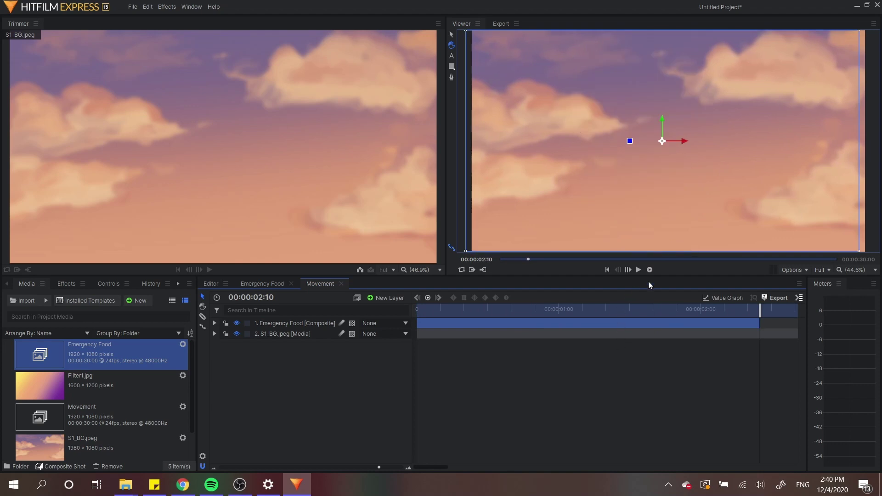
pyautogui.moveTo(760, 310); pyautogui.dragTo(754, 309)
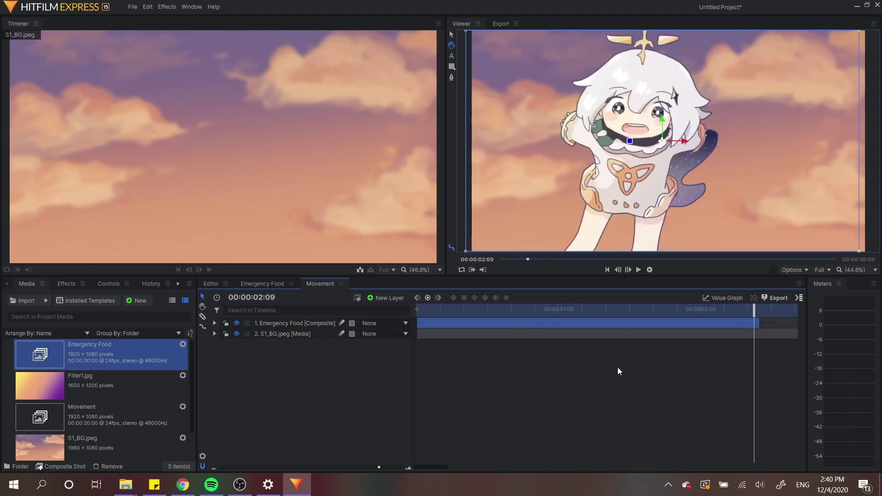
# Place the Movement composite shot on the Editor's Video 1 track at 00:00:00:00 and play it past the end of the character animation.
pyautogui.click(211, 284)
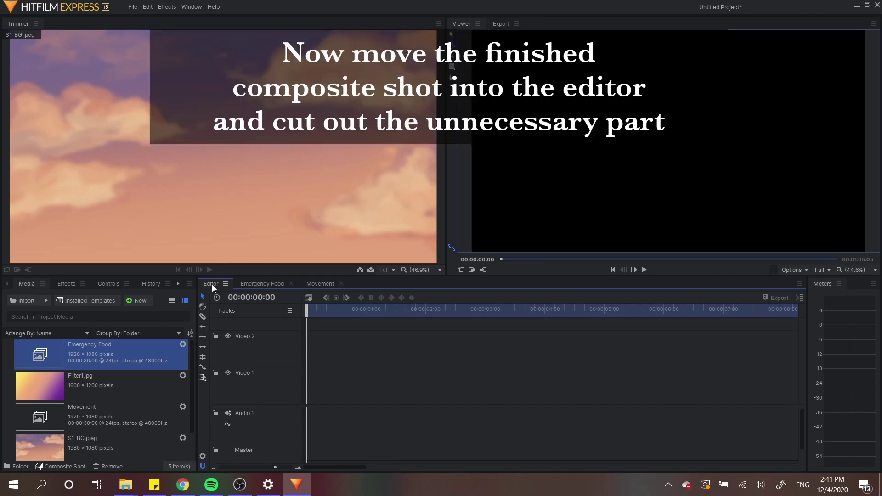
pyautogui.moveTo(128, 412); pyautogui.dragTo(308, 386)
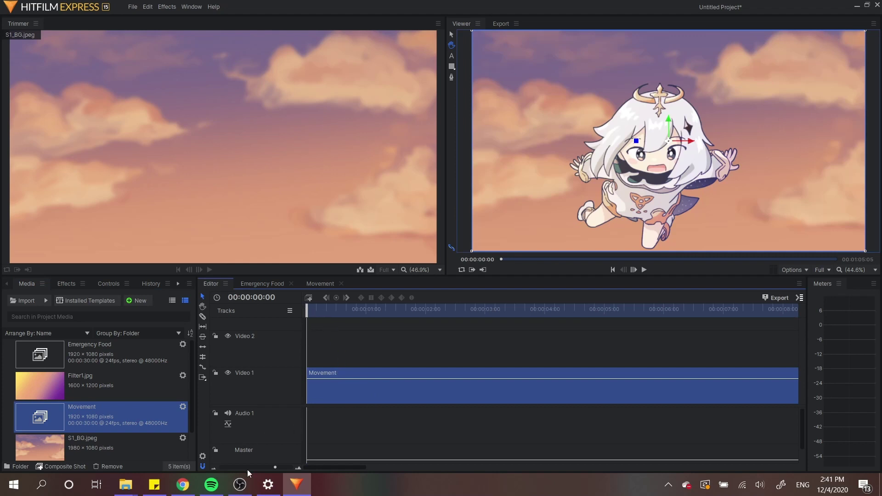
pyautogui.press('space')
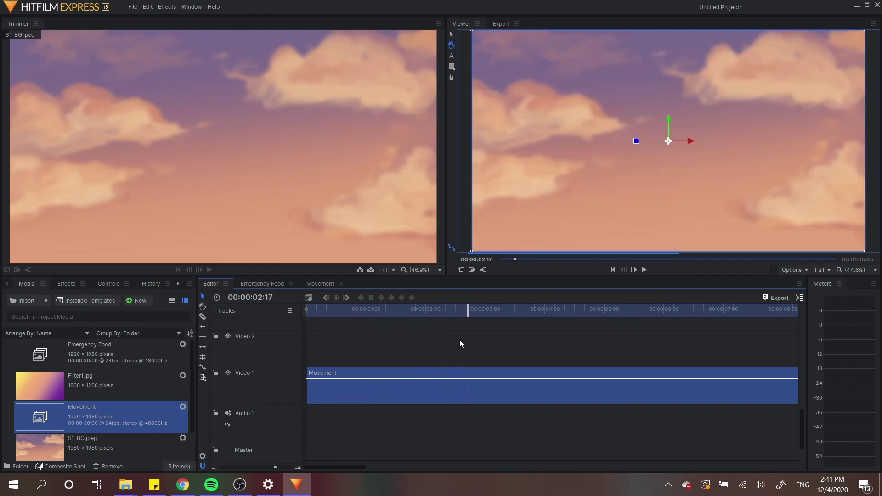
pyautogui.press('space')
# Slice the Movement clip on Video 1 at 00:00:02:09 and delete the part after the cut.
pyautogui.moveTo(450, 316); pyautogui.dragTo(447, 316)
pyautogui.moveTo(276, 467); pyautogui.dragTo(297, 468)
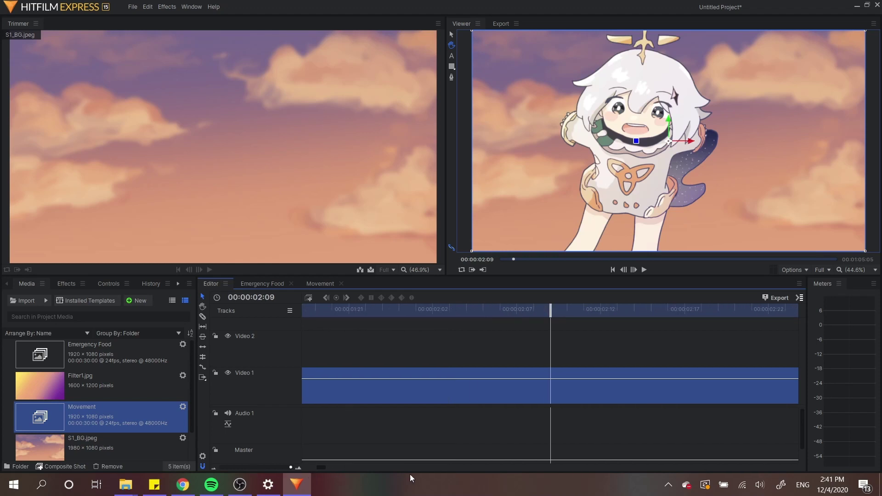
pyautogui.click(553, 333)
pyautogui.moveTo(558, 312); pyautogui.dragTo(555, 315)
pyautogui.click(203, 316)
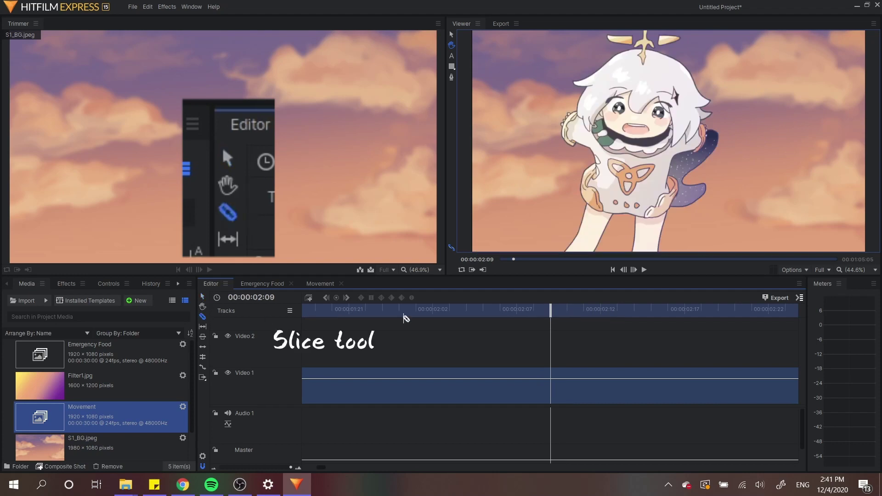
pyautogui.click(203, 297)
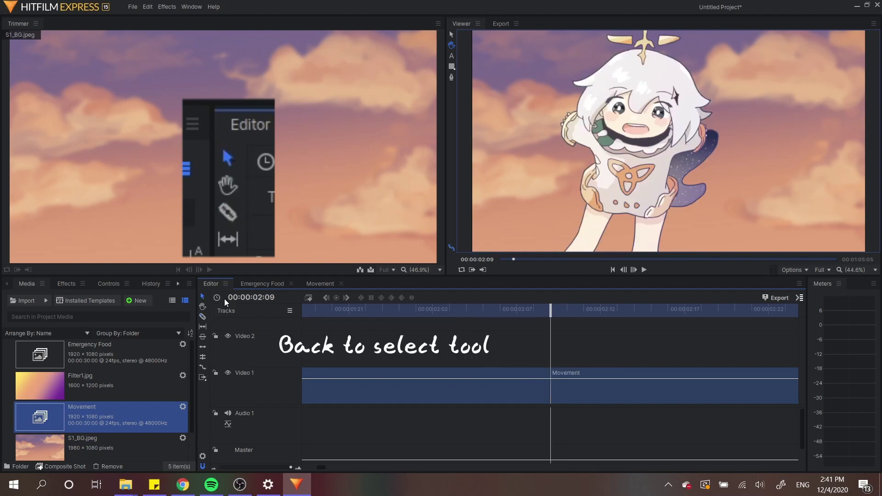
pyautogui.click(570, 389)
pyautogui.press('Delete')
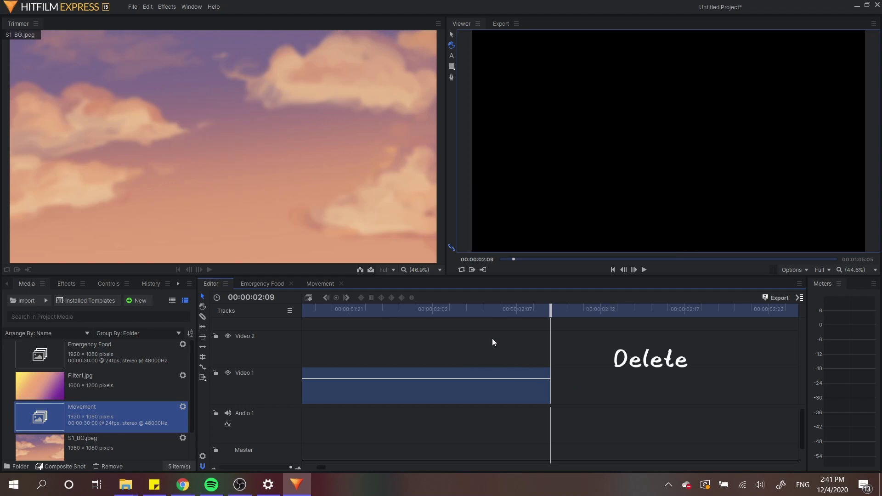
# Play the trimmed Movement clip in the Editor from the start to check that the cut is clean.
pyautogui.moveTo(547, 310); pyautogui.dragTo(28, 317)
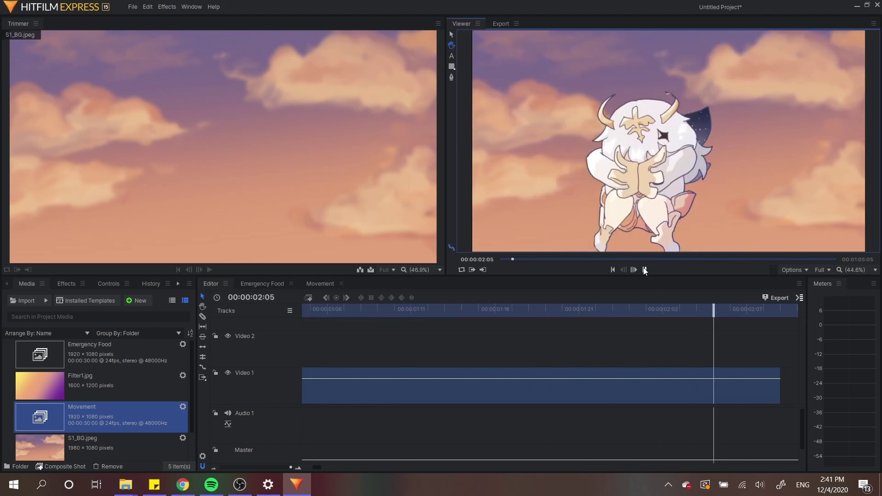
pyautogui.click(645, 270)
pyautogui.scroll(-3, 565, 353)
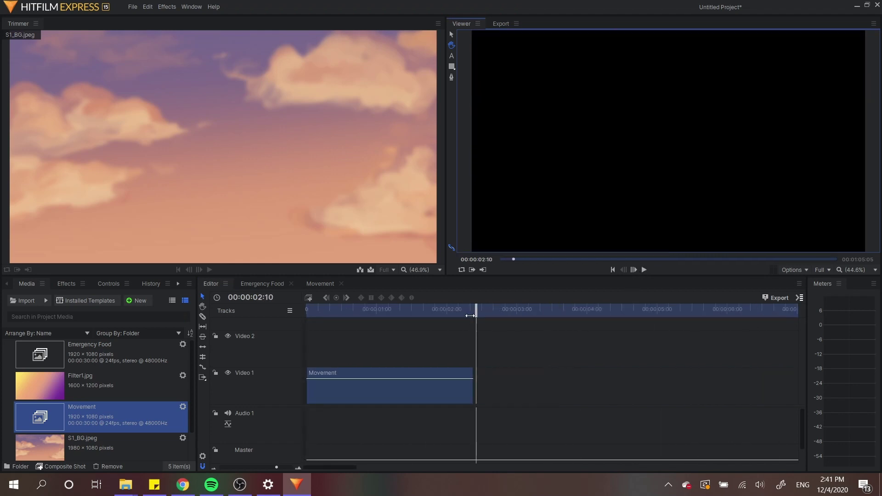
pyautogui.moveTo(470, 316); pyautogui.dragTo(233, 322)
pyautogui.press('space')
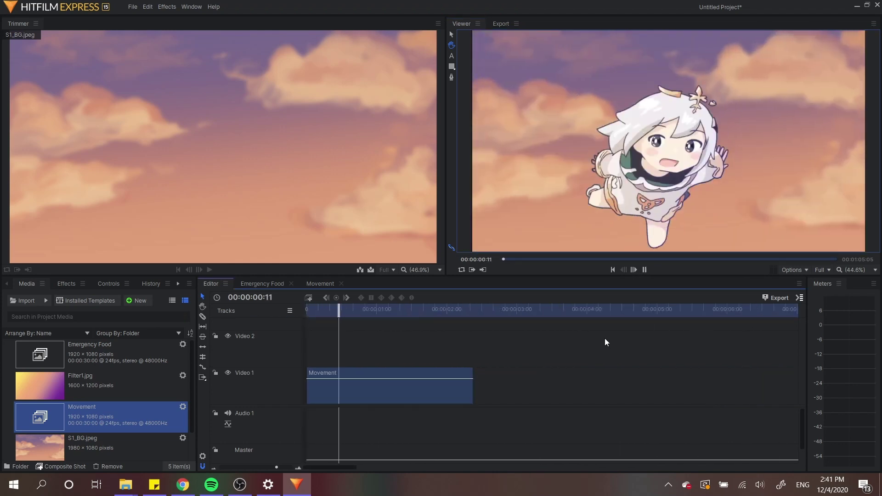
pyautogui.press('space')
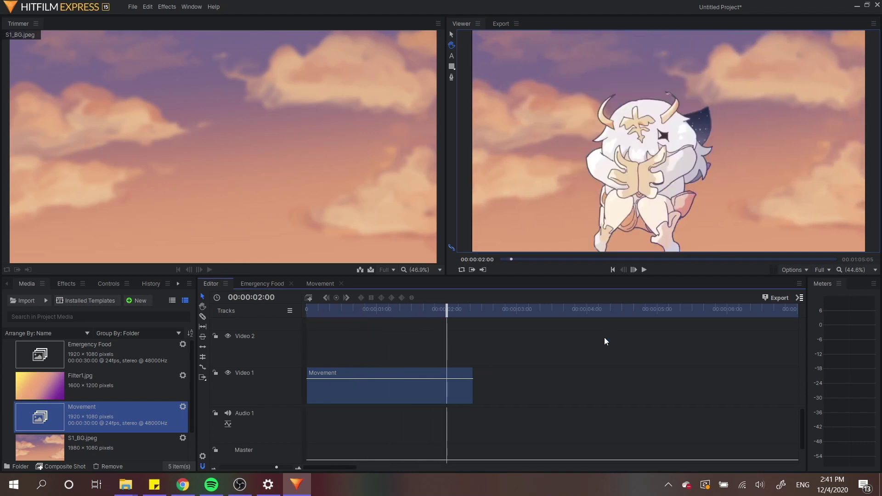
pyautogui.moveTo(450, 318); pyautogui.dragTo(256, 325)
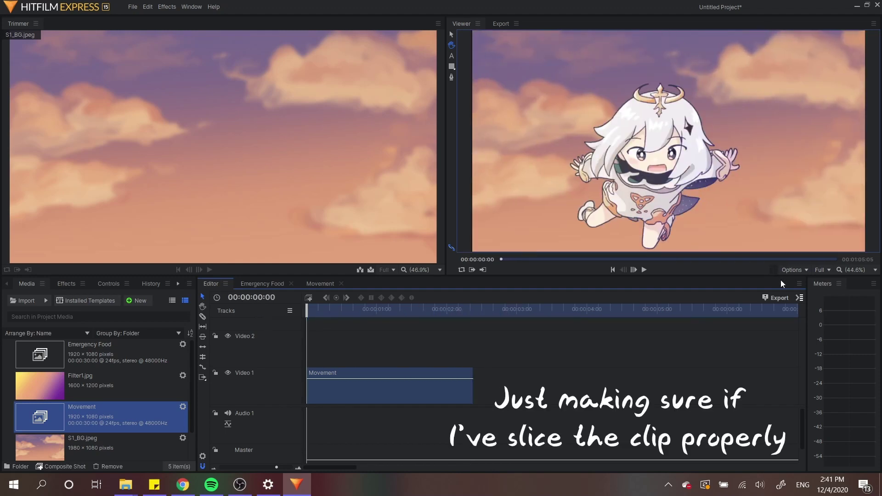
# Extend the end of the Movement clip on Video 1 to 00:00:02:10 and return the playhead to the start.
pyautogui.moveTo(477, 313)
pyautogui.mouseDown()
pyautogui.moveTo(461, 311)
pyautogui.moveTo(473, 311)
pyautogui.mouseUp()
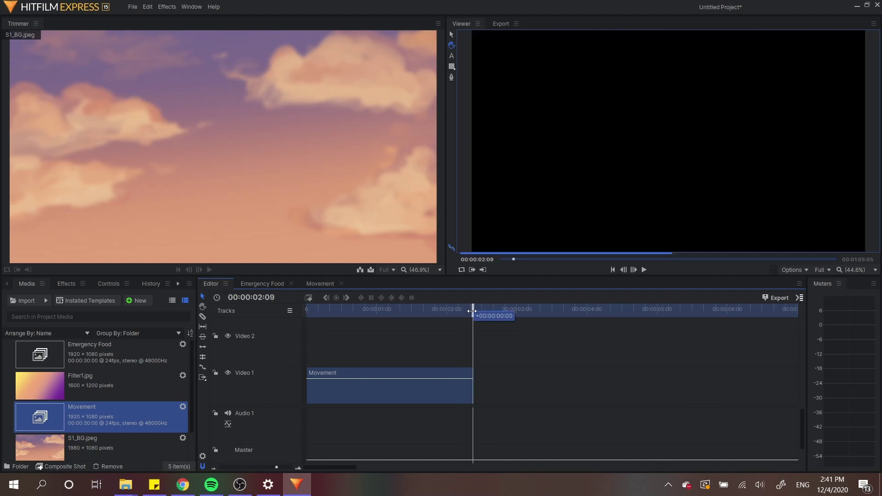
pyautogui.moveTo(473, 374); pyautogui.dragTo(479, 375)
pyautogui.moveTo(476, 314); pyautogui.dragTo(478, 316)
pyautogui.scroll(3, 478, 375)
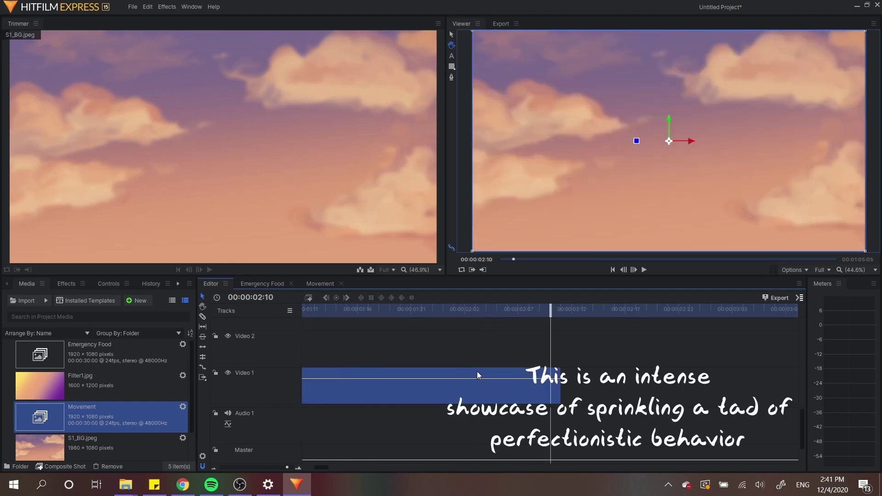
pyautogui.moveTo(551, 312); pyautogui.dragTo(314, 319)
pyautogui.scroll(-3, 408, 335)
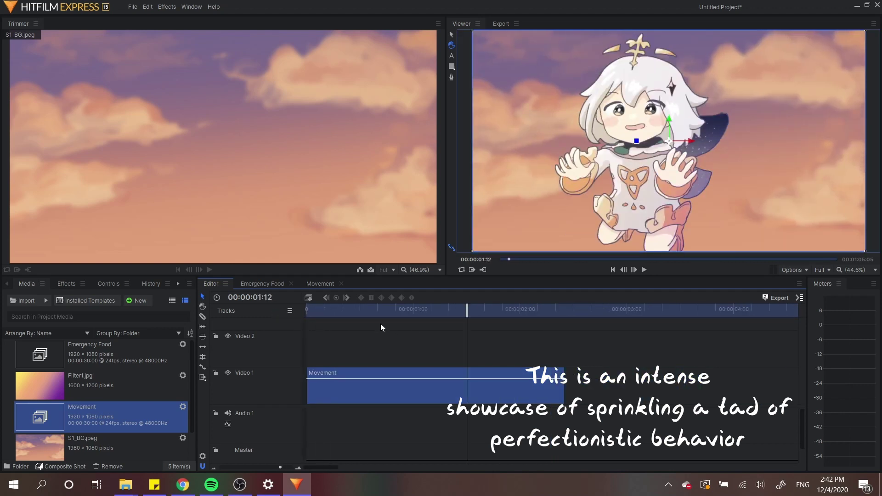
pyautogui.moveTo(382, 315); pyautogui.dragTo(288, 320)
pyautogui.click(676, 343)
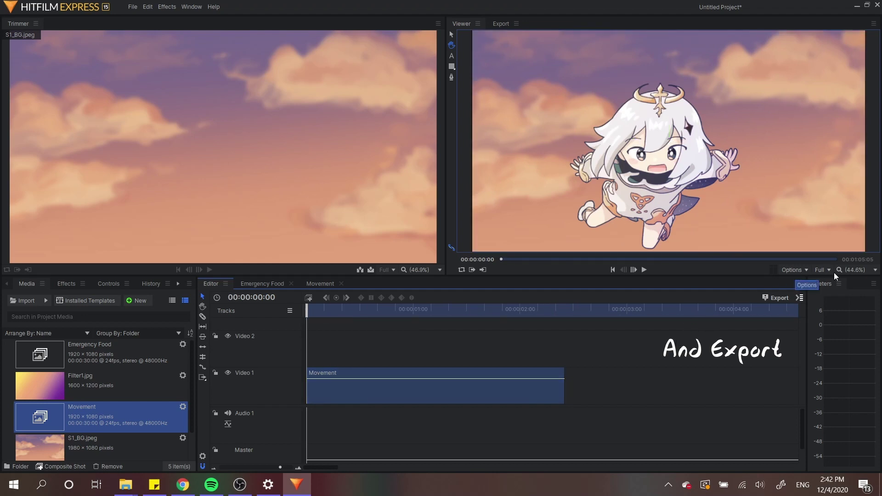
# Export the Editor timeline as the MP4 file Scene1 in the About the wondermaid folder with the YouTube 1080p HD preset.
pyautogui.click(778, 300)
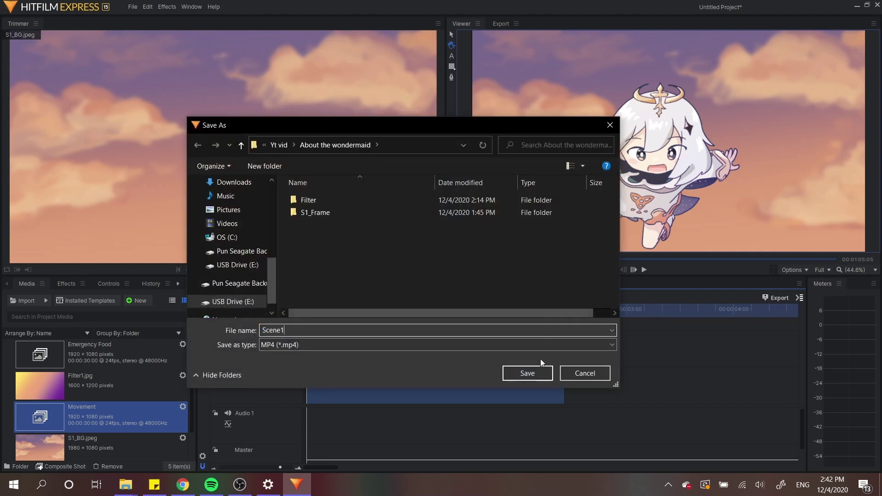
pyautogui.write('Scene1')
pyautogui.click(538, 371)
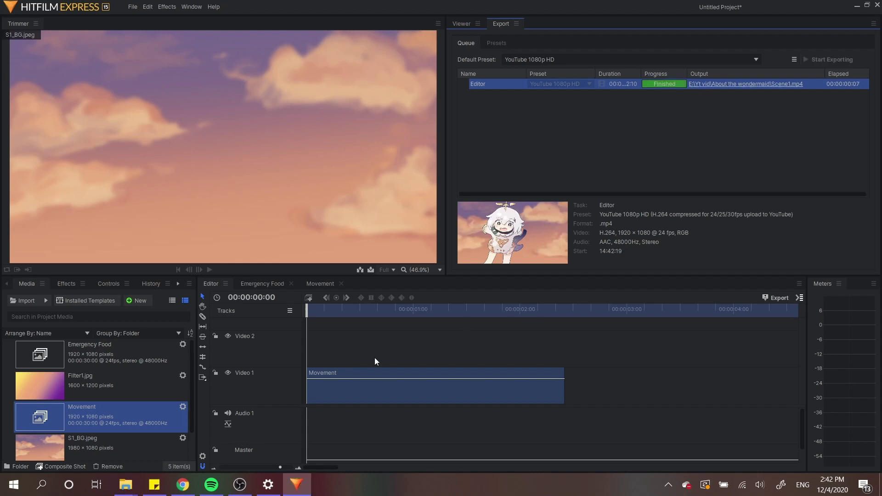
# Switch to File Explorer, open the exported Scene1 video from the About the wondermaid folder, and replay it in the media player.
pyautogui.moveTo(133, 489)
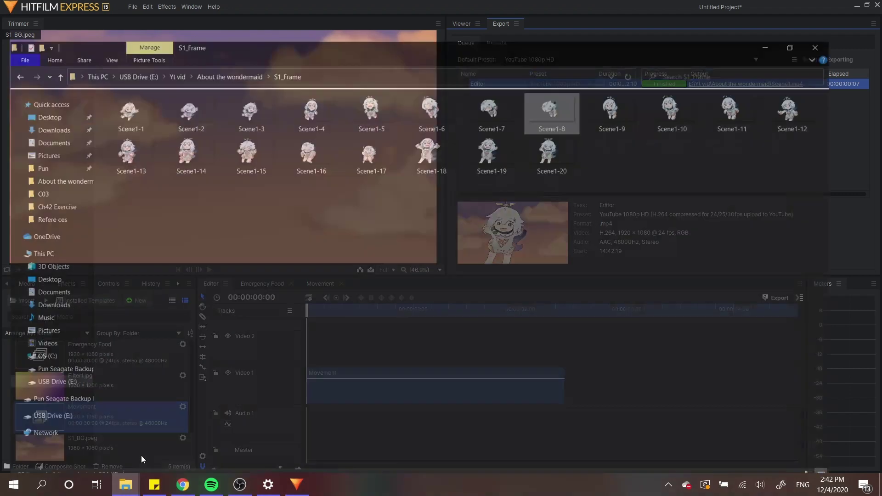
pyautogui.click(142, 455)
pyautogui.click(262, 37)
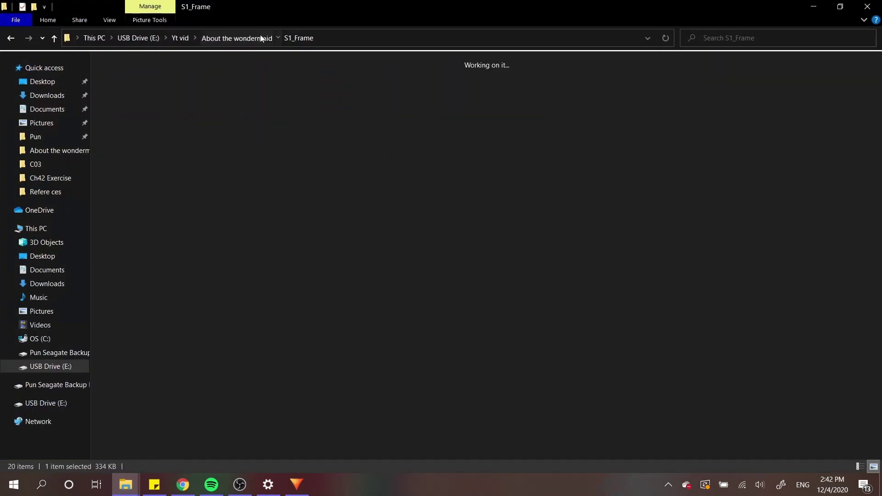
pyautogui.click(309, 90)
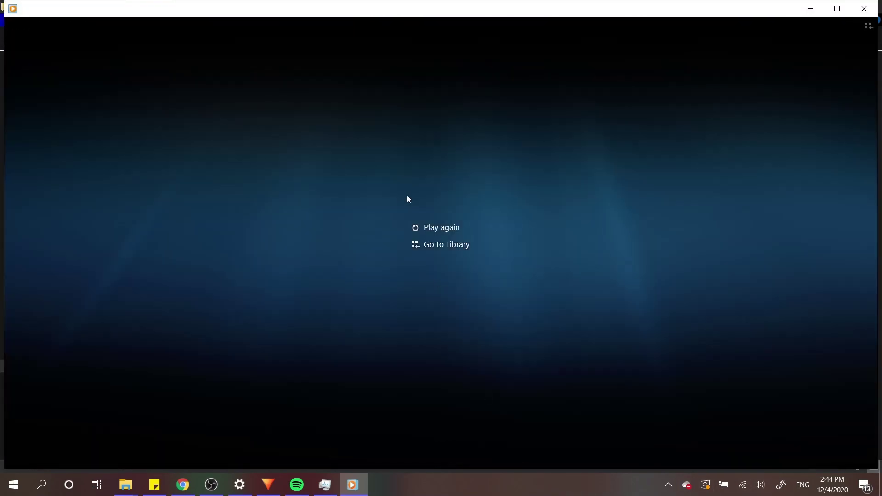
pyautogui.click(436, 229)
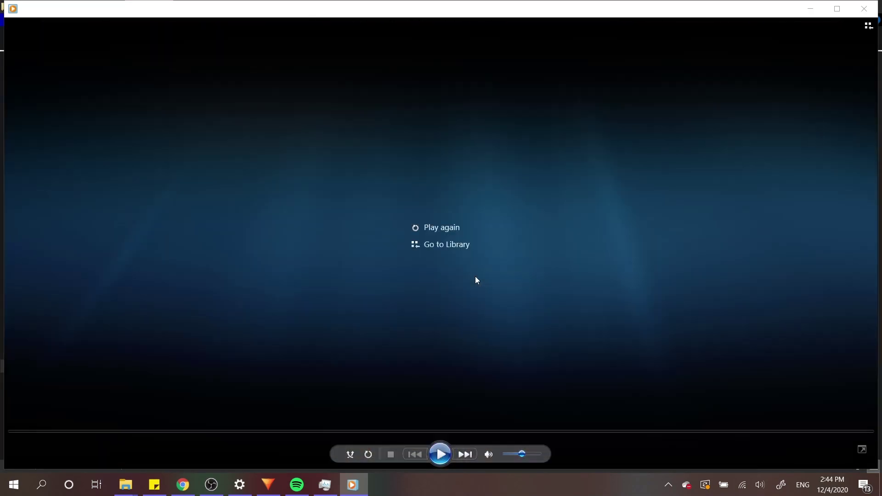
pyautogui.click(448, 228)
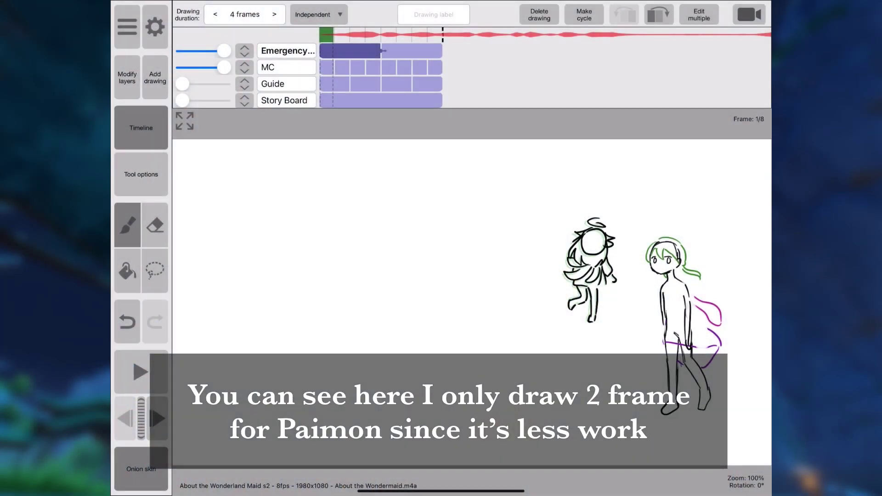
# Switch to the About the Wonderland Maid s2 rough animation, then scrub and play its eight frames to compare the two characters' timing.
pyautogui.moveTo(327, 35); pyautogui.dragTo(435, 35)
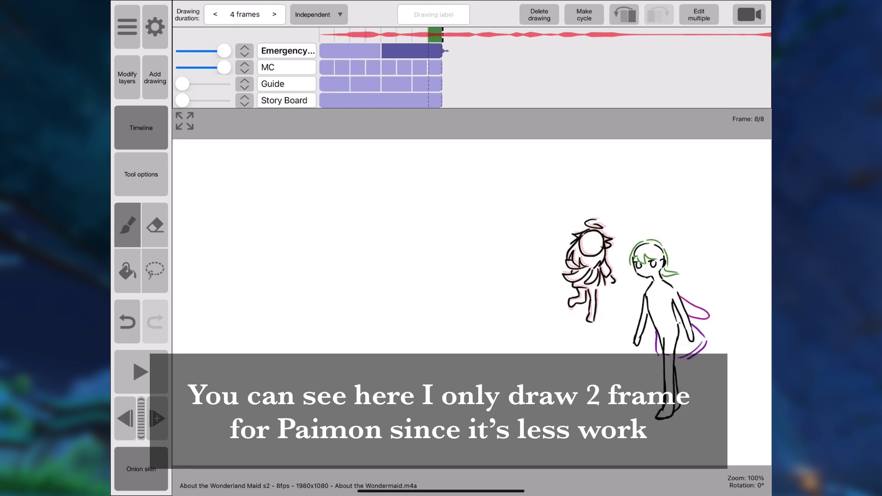
pyautogui.click(327, 35)
pyautogui.click(141, 373)
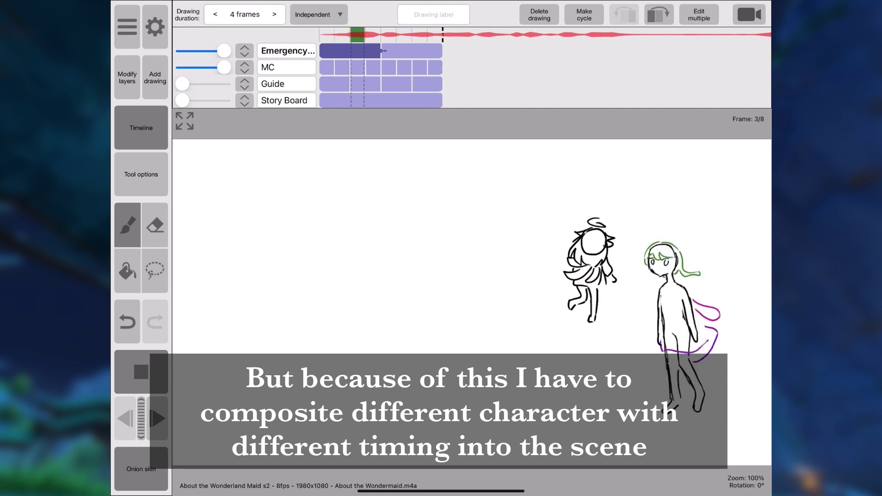
pyautogui.press('space')
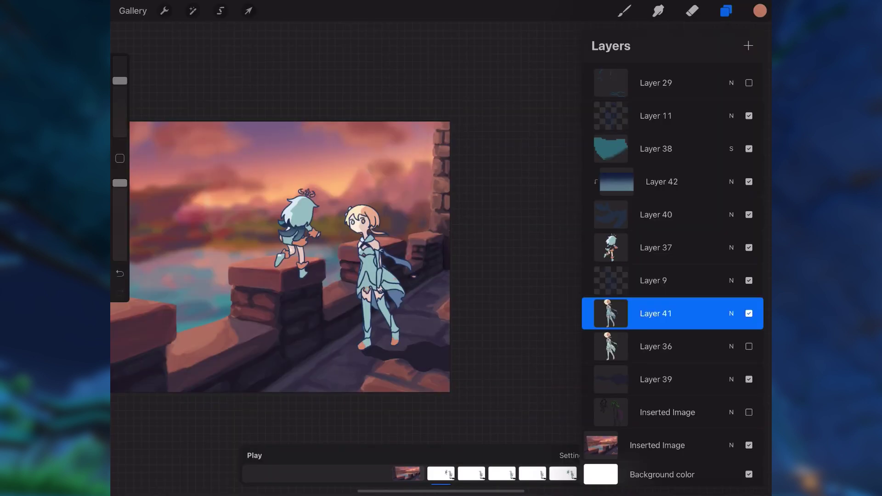
# Switch to Procreate, merge Layer 9 into the MC's Layer 41, and delete the hidden Layer 36 from the open group.
pyautogui.scroll(2, 672, 276)
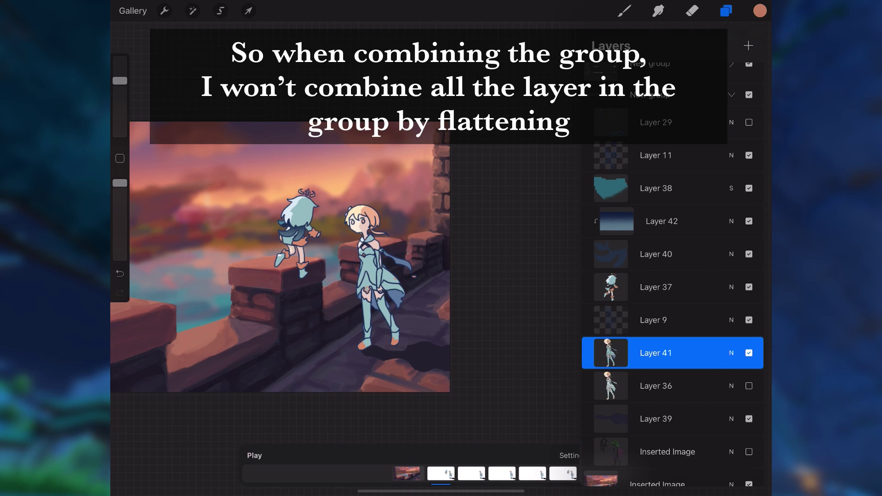
pyautogui.click(749, 320)
pyautogui.moveTo(707, 320); pyautogui.dragTo(634, 320)
pyautogui.click(743, 321)
pyautogui.moveTo(708, 353); pyautogui.dragTo(634, 353)
pyautogui.click(743, 353)
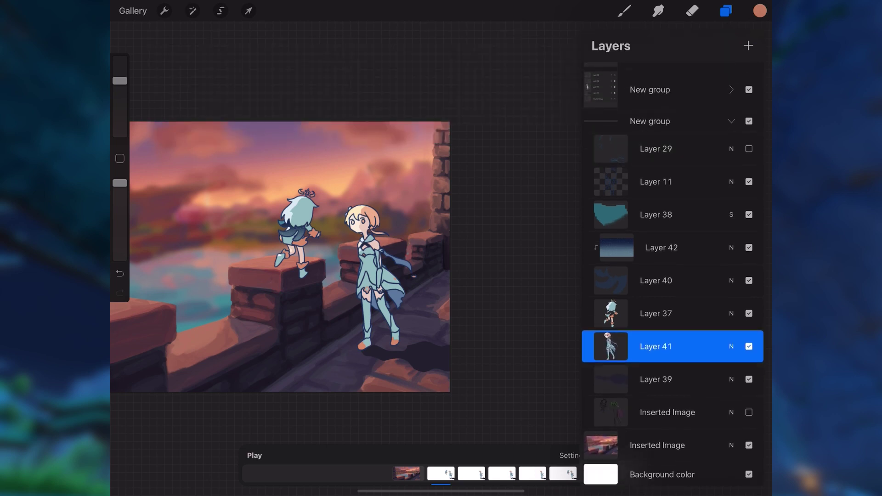
# Merge Paimon's Layers 11, 38, 42, 40 and 37 into a single Layer 37 and select Layer 39 in the same group.
pyautogui.click(656, 314)
pyautogui.scroll(1, 673, 275)
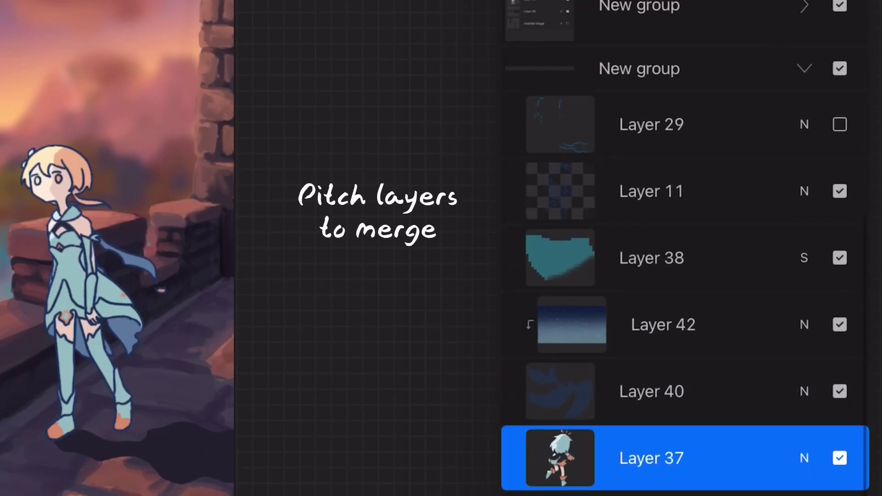
pyautogui.moveTo(652, 191); pyautogui.dragTo(652, 331)
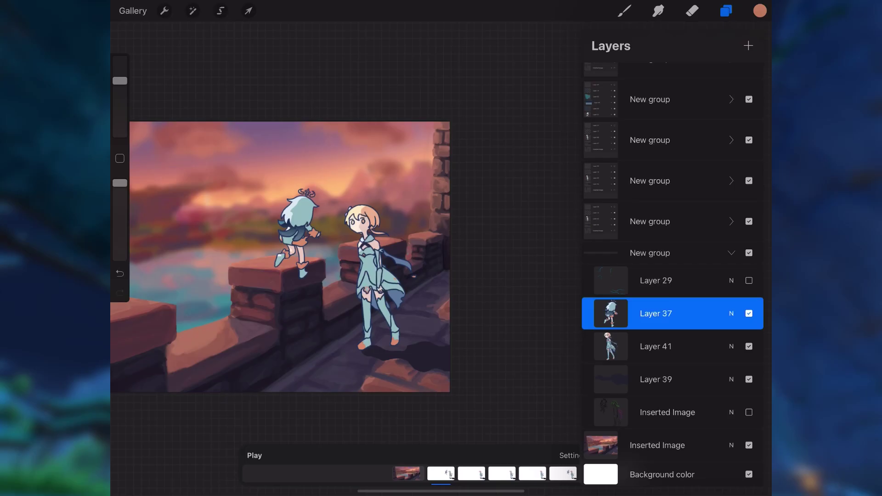
pyautogui.click(651, 432)
pyautogui.click(651, 489)
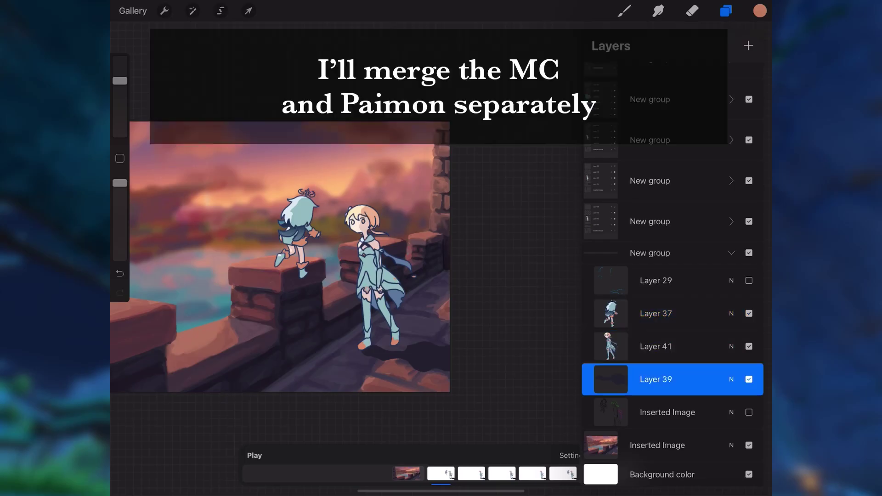
# Collapse the finished group and, in the group above it, merge Layer 12 into the MC's Layer 43.
pyautogui.click(732, 253)
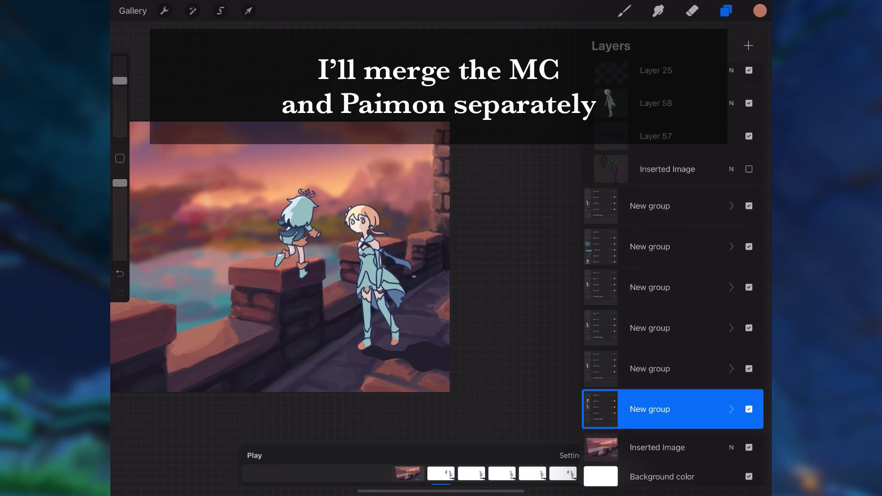
pyautogui.click(731, 368)
pyautogui.scroll(-3, 672, 344)
pyautogui.click(656, 324)
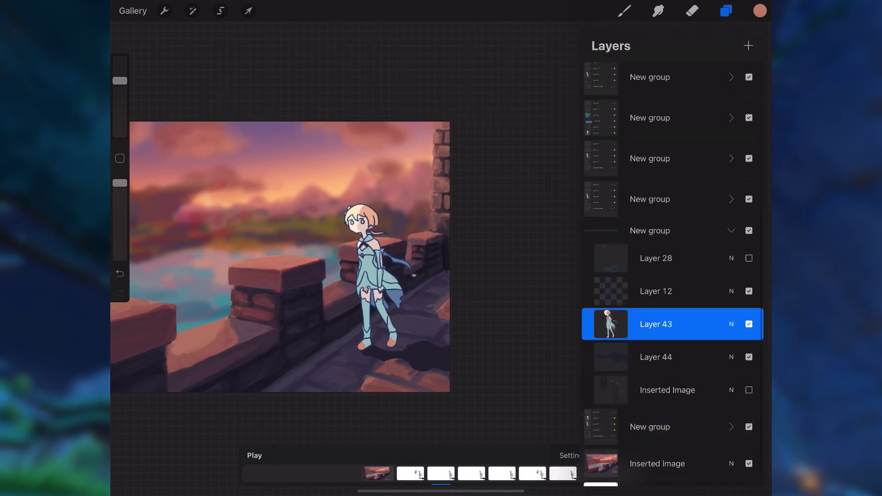
pyautogui.moveTo(656, 292); pyautogui.dragTo(656, 324)
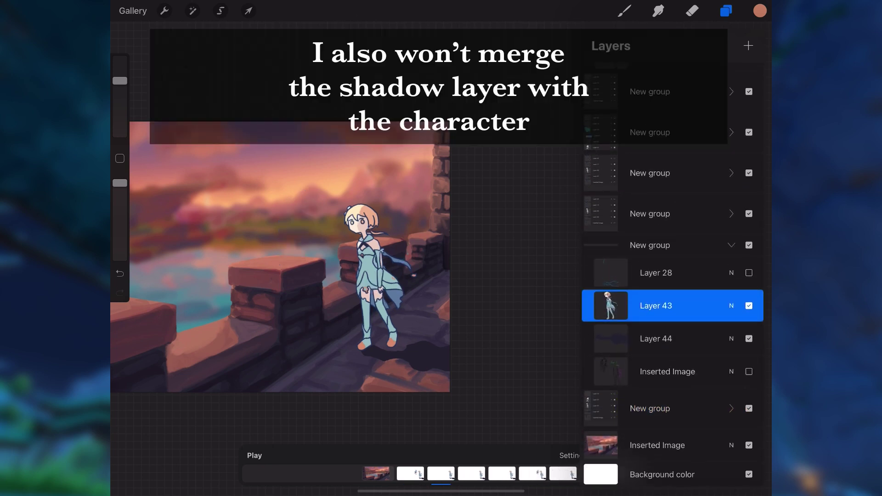
# Merge Layer 15 into the MC's Layer 45, and merge the matching detail layer into the MC layer in the next group up.
pyautogui.click(732, 214)
pyautogui.click(657, 265)
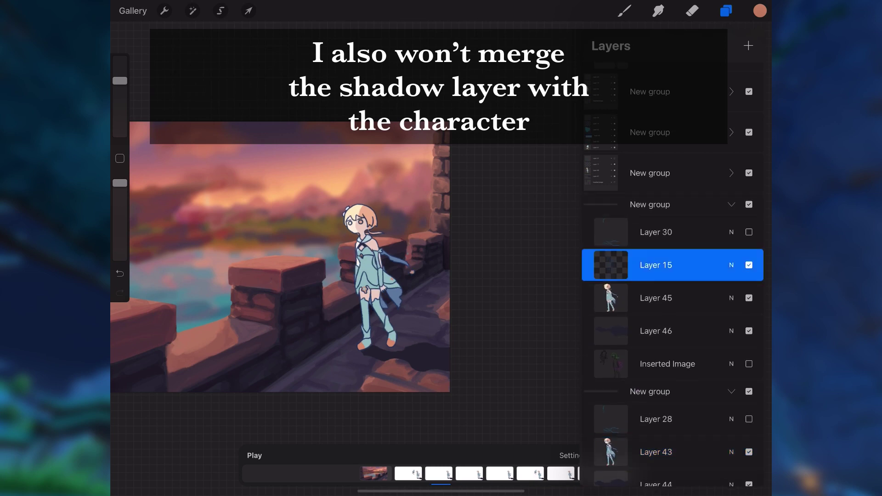
pyautogui.moveTo(656, 265); pyautogui.dragTo(656, 297)
pyautogui.click(731, 173)
pyautogui.click(656, 225)
pyautogui.moveTo(656, 224); pyautogui.dragTo(656, 258)
# Try to merge Layers 14, 52 and 42 in the group that holds both characters.
pyautogui.click(731, 164)
pyautogui.click(732, 133)
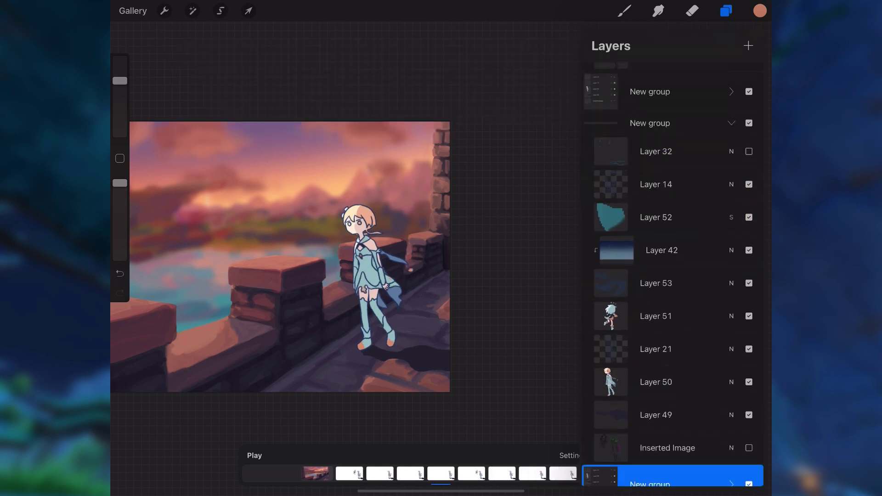
pyautogui.click(656, 183)
pyautogui.moveTo(656, 184); pyautogui.dragTo(656, 249)
pyautogui.hotkey('ctrl', 'z')
pyautogui.scroll(-10, 673, 276)
pyautogui.click(726, 10)
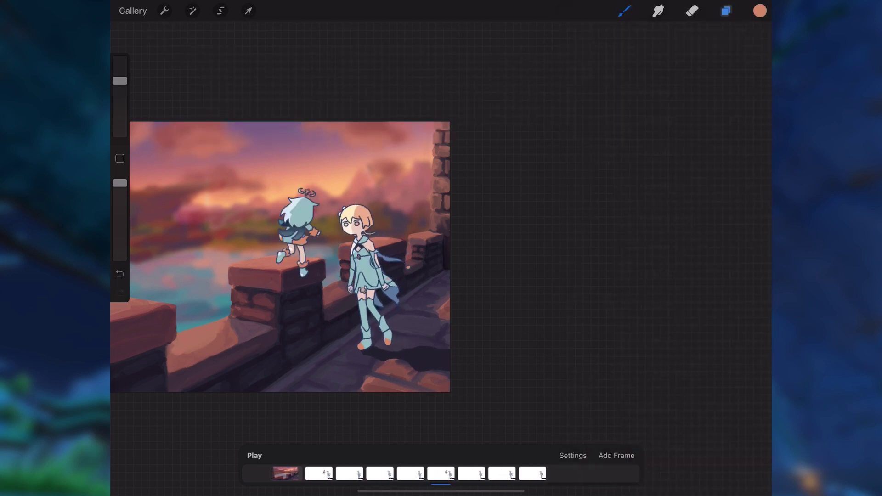
# Merge the detail layers directly above the MC into Layer 56 and Layer 58 in their respective groups.
pyautogui.click(725, 10)
pyautogui.scroll(8, 672, 275)
pyautogui.click(656, 297)
pyautogui.moveTo(656, 297); pyautogui.dragTo(656, 331)
pyautogui.moveTo(656, 191); pyautogui.dragTo(656, 225)
# Open the topmost frame group and merge Layer 23 into the MC's Layer 59.
pyautogui.click(732, 98)
pyautogui.click(656, 133)
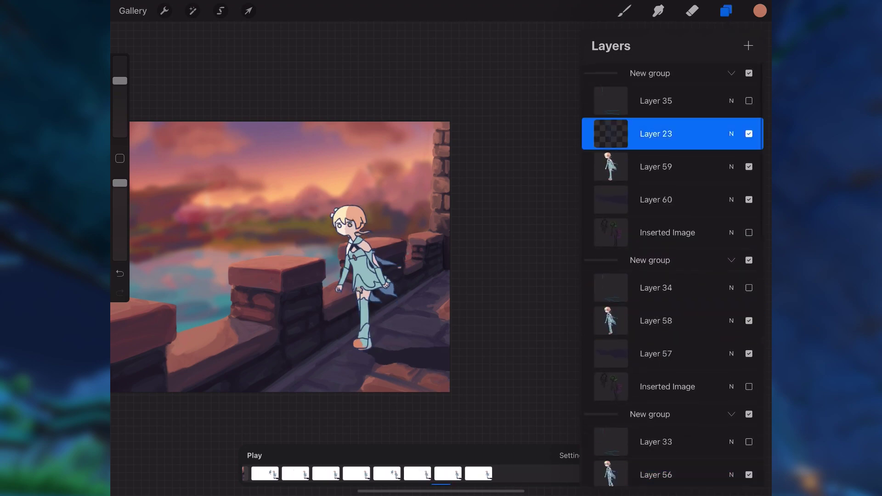
pyautogui.moveTo(656, 134); pyautogui.dragTo(657, 167)
# Play the animation, and toggle the visibility of Layer 39 to check the separate shadow.
pyautogui.click(254, 455)
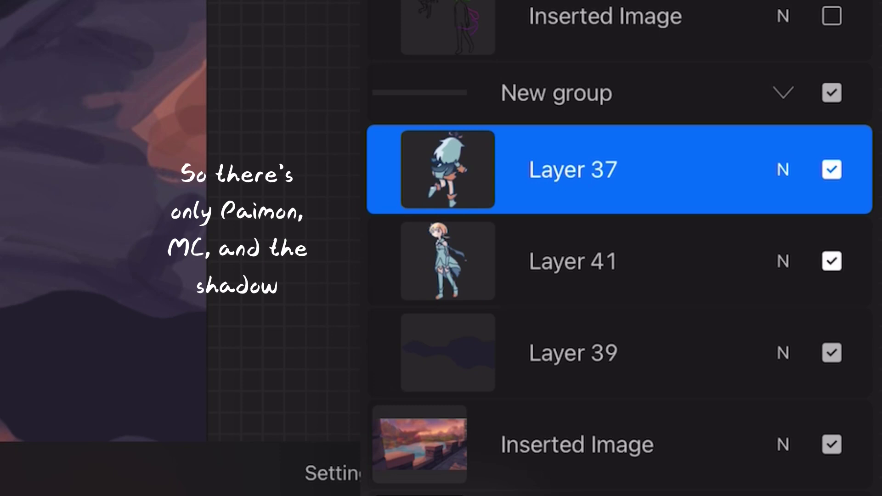
pyautogui.click(831, 353)
pyautogui.click(832, 353)
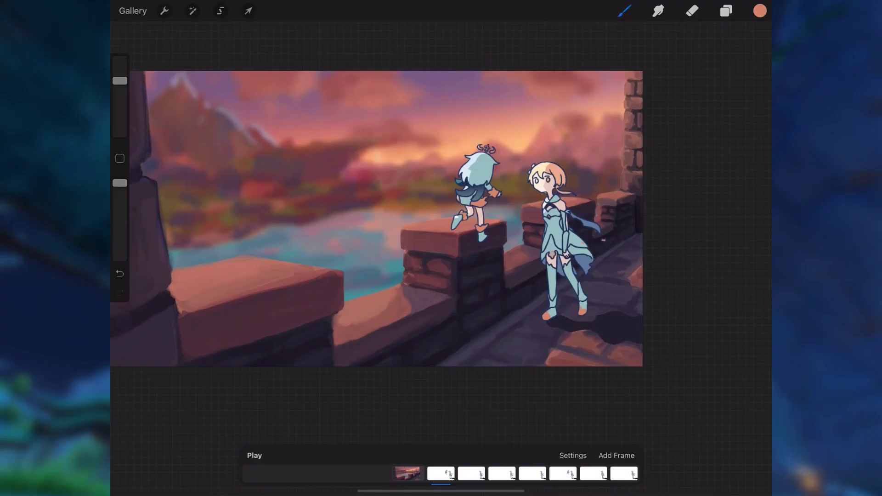
# Export the scene 2 layers as individual PNG files for the Frames_S2 folder.
pyautogui.click(164, 11)
pyautogui.click(230, 272)
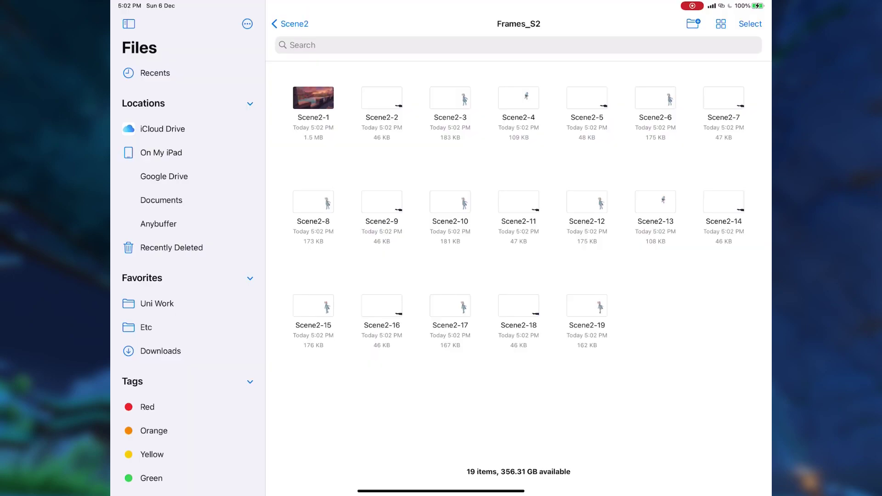
# Open Scene2-1 from the Frames_S2 folder in Files and browse through the exported MC, Paimon and shadow frames.
pyautogui.click(313, 98)
pyautogui.moveTo(597, 257); pyautogui.dragTo(322, 258)
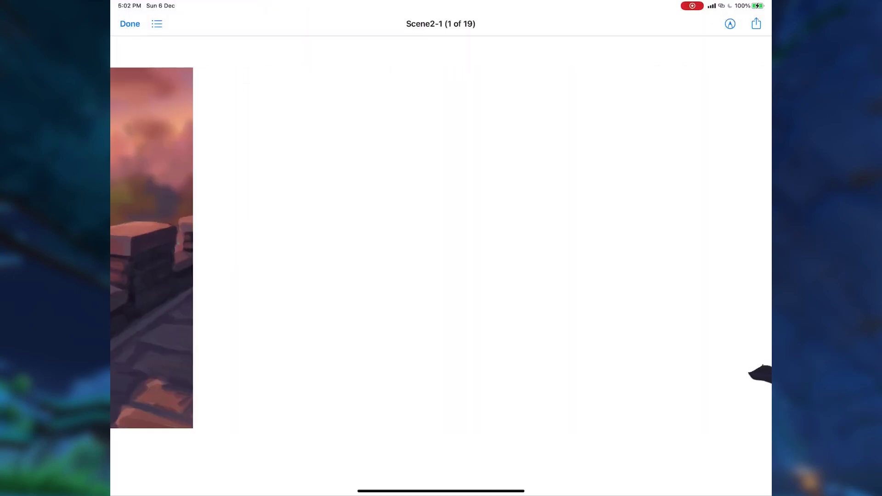
pyautogui.moveTo(597, 257); pyautogui.dragTo(322, 257)
pyautogui.moveTo(598, 258); pyautogui.dragTo(322, 258)
pyautogui.moveTo(643, 230); pyautogui.dragTo(276, 230)
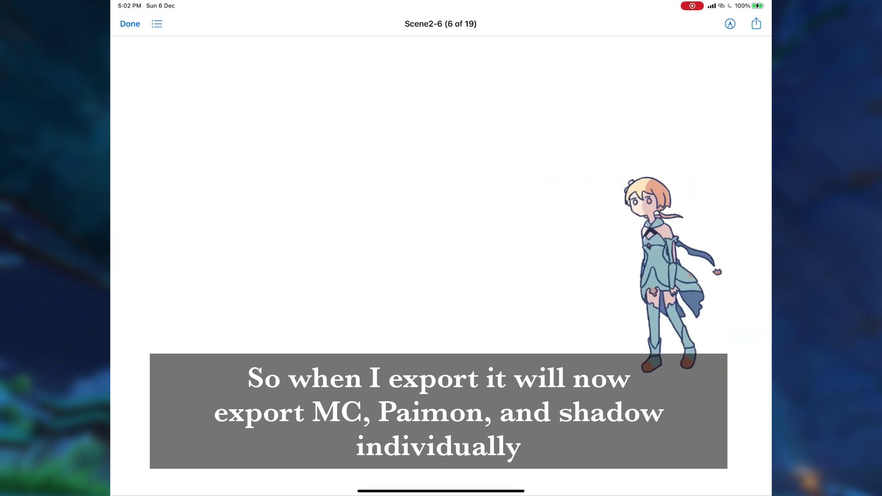
pyautogui.moveTo(643, 230); pyautogui.dragTo(276, 229)
pyautogui.moveTo(643, 230); pyautogui.dragTo(276, 230)
pyautogui.click(130, 24)
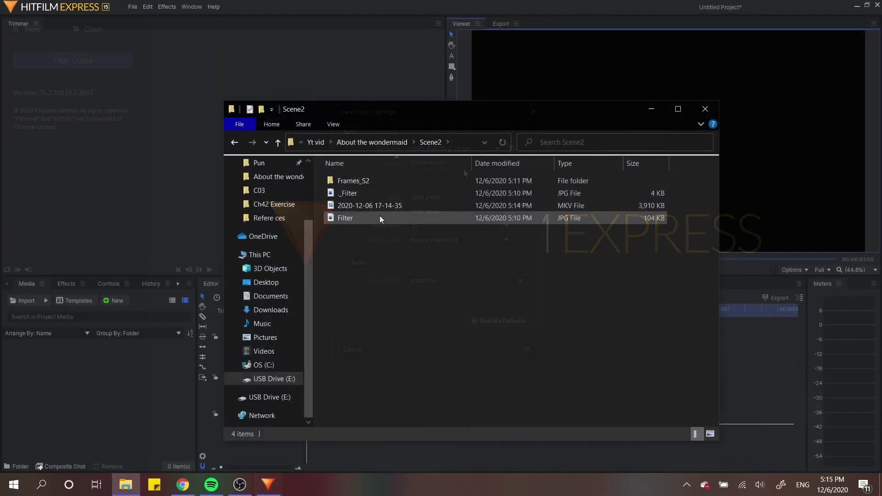
# Switch to File Explorer and import Filter.jpg and BG_S2.JPG from the Scene2 folder into HitFilm Express's project media.
pyautogui.click(387, 216)
pyautogui.moveTo(387, 216); pyautogui.dragTo(122, 388)
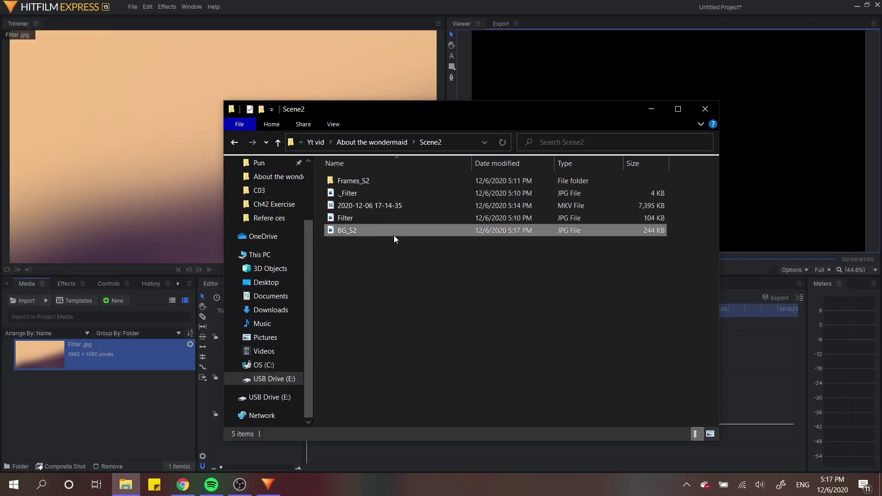
pyautogui.moveTo(394, 238); pyautogui.dragTo(116, 393)
# Open the Frames_S2 folder and create a new folder named MC in it.
pyautogui.doubleClick(418, 180)
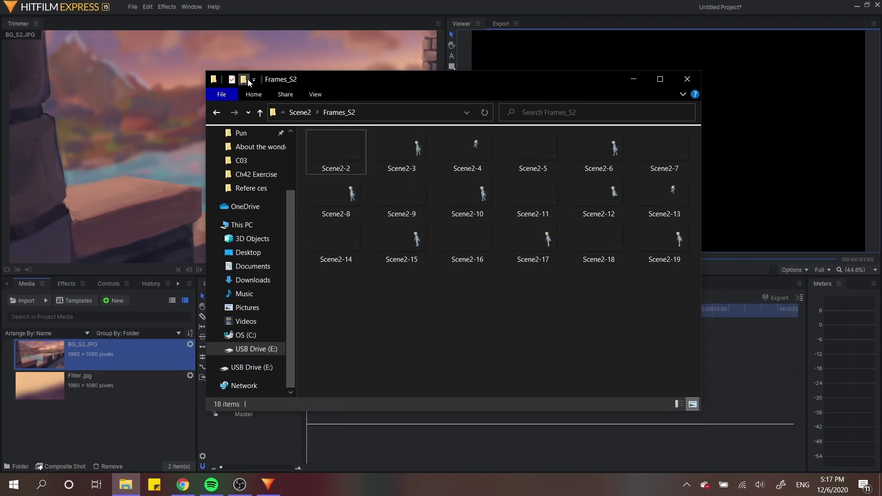
pyautogui.click(248, 79)
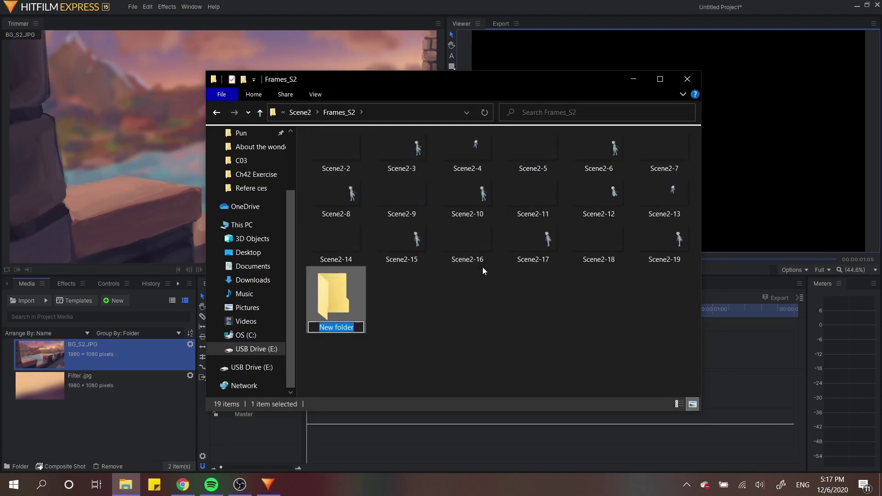
pyautogui.write('CC')
pyautogui.press('Return')
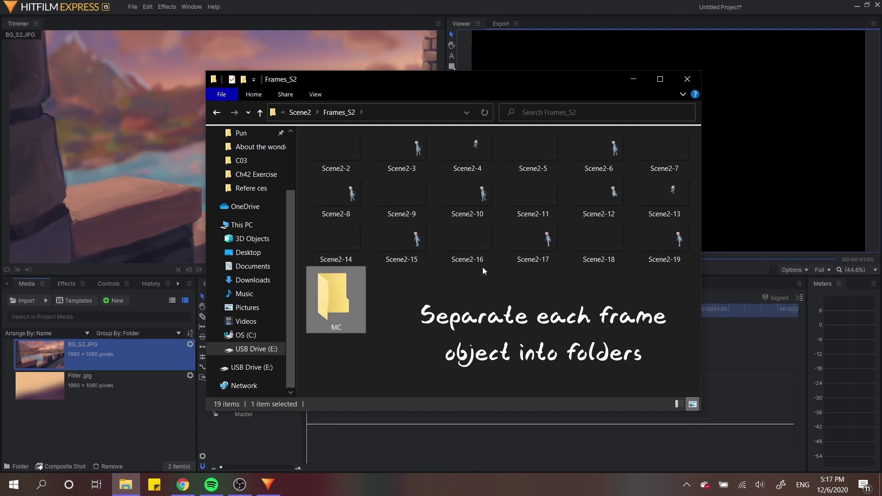
# Move the MC frames Scene2-3, 6, 8, 10, 12, 15, 17 and 19 into the MC folder.
pyautogui.click(382, 156)
pyautogui.keyDown('ctrl'); pyautogui.click(609, 152); pyautogui.keyUp('ctrl')
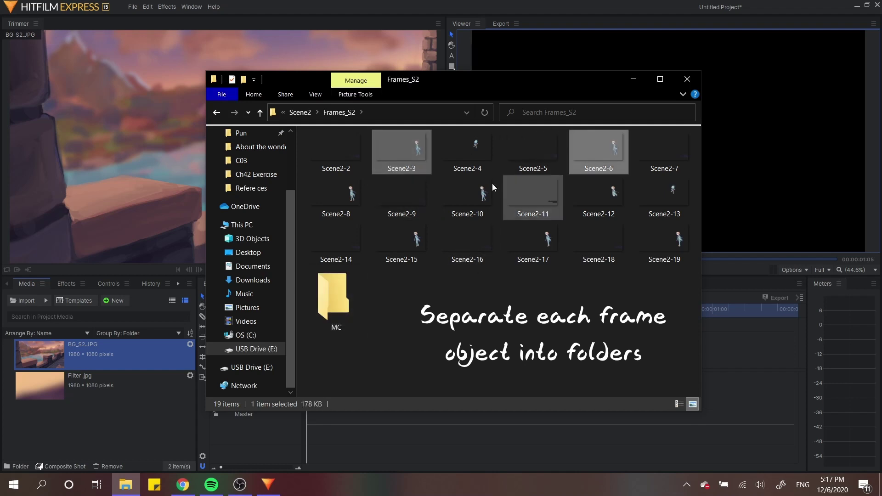
pyautogui.keyDown('ctrl'); pyautogui.click(350, 195); pyautogui.keyUp('ctrl')
pyautogui.keyDown('ctrl'); pyautogui.click(608, 198); pyautogui.keyUp('ctrl')
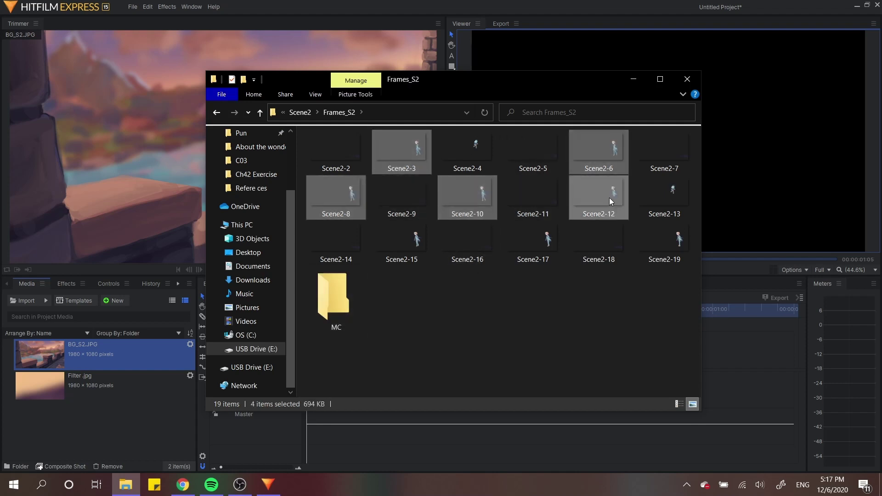
pyautogui.keyDown('ctrl'); pyautogui.click(402, 241); pyautogui.keyUp('ctrl')
pyautogui.keyDown('ctrl'); pyautogui.click(533, 241); pyautogui.keyUp('ctrl')
pyautogui.keyDown('ctrl'); pyautogui.click(665, 243); pyautogui.keyUp('ctrl')
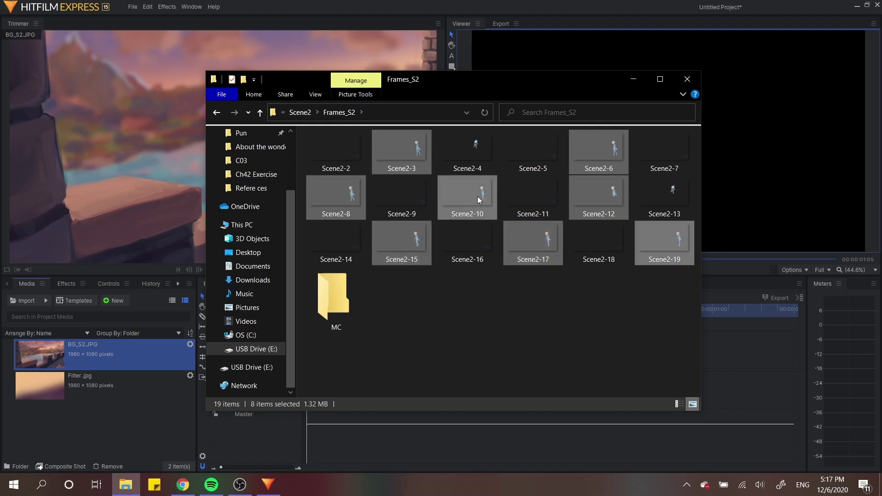
pyautogui.moveTo(477, 193); pyautogui.dragTo(346, 292)
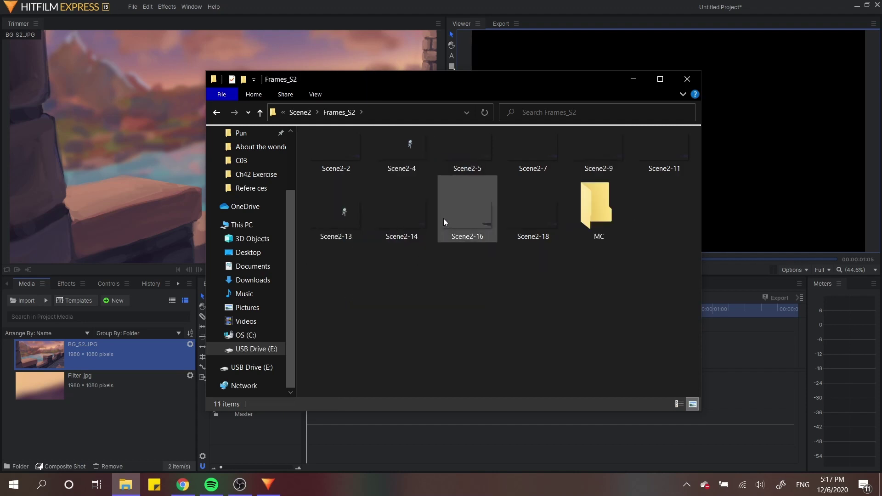
# Create a folder named Shadow and move the shadow frames Scene2-2, 5, 7, 9, 11, 14, 16 and 18 into it.
pyautogui.click(243, 80)
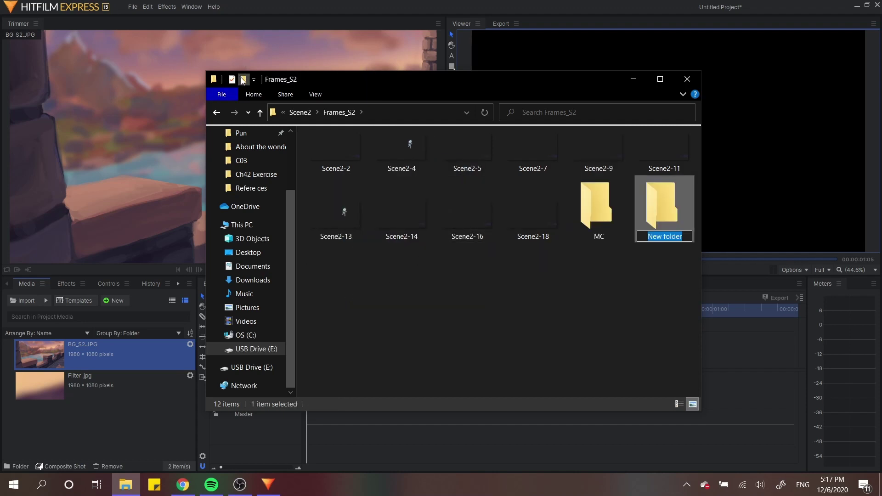
pyautogui.press('Return')
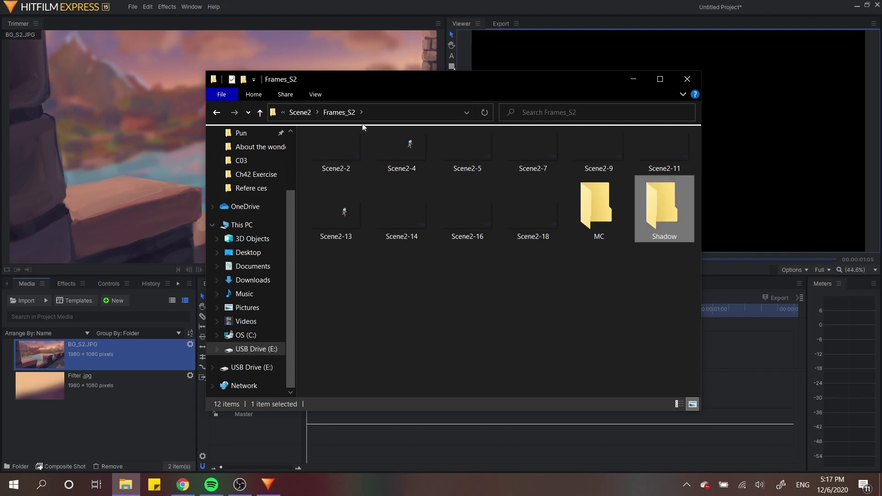
pyautogui.click(344, 151)
pyautogui.keyDown('ctrl'); pyautogui.click(468, 158); pyautogui.keyUp('ctrl')
pyautogui.keyDown('ctrl'); pyautogui.click(532, 158); pyautogui.keyUp('ctrl')
pyautogui.keyDown('ctrl'); pyautogui.click(594, 158); pyautogui.keyUp('ctrl')
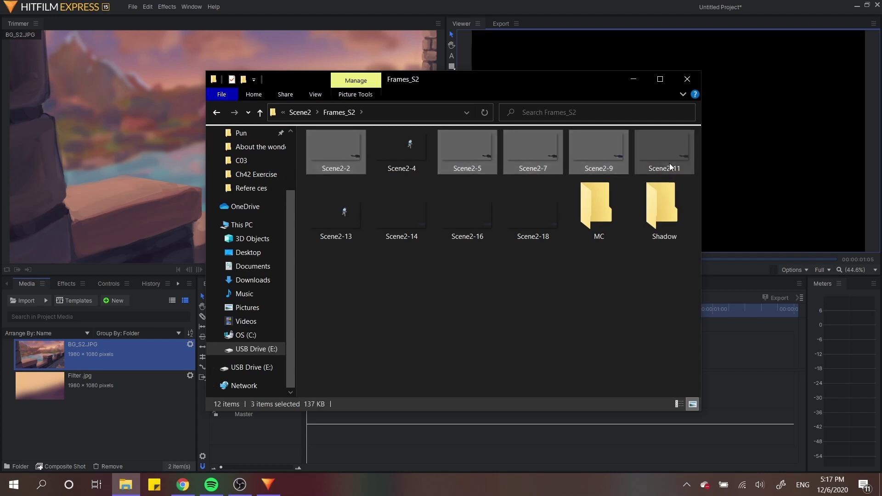
pyautogui.keyDown('ctrl'); pyautogui.click(669, 164); pyautogui.keyUp('ctrl')
pyautogui.keyDown('ctrl'); pyautogui.click(399, 205); pyautogui.keyUp('ctrl')
pyautogui.keyDown('ctrl'); pyautogui.click(467, 216); pyautogui.keyUp('ctrl')
pyautogui.keyDown('ctrl'); pyautogui.click(529, 219); pyautogui.keyUp('ctrl')
pyautogui.moveTo(525, 213); pyautogui.dragTo(652, 222)
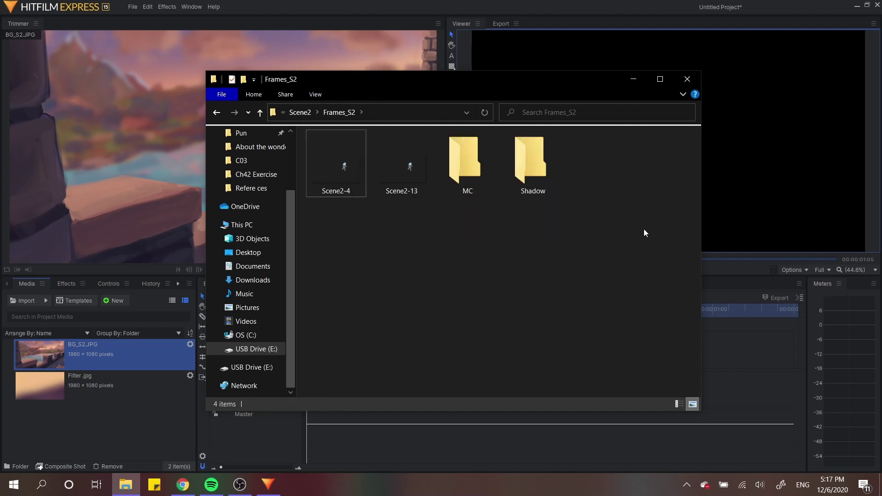
# Create a folder named Emergency Food and move the Paimon frames Scene2-4 and Scene2-13 into it.
pyautogui.click(244, 80)
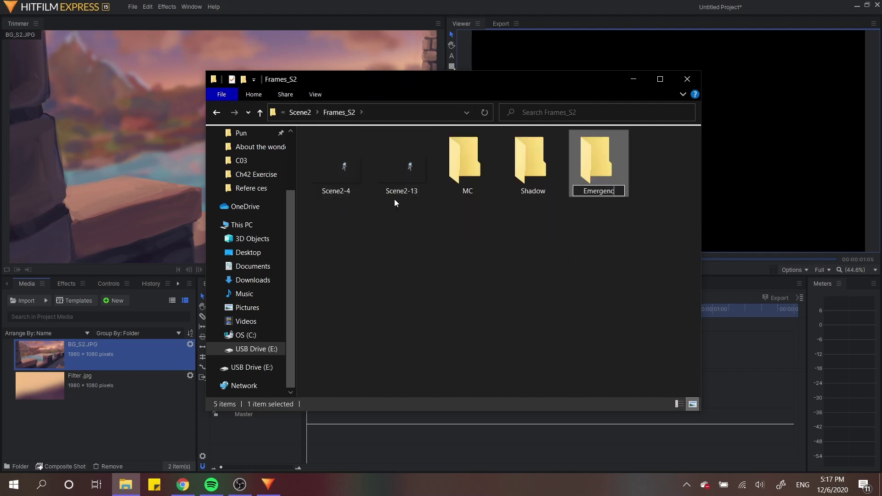
pyautogui.write('Emergency Food')
pyautogui.moveTo(446, 261); pyautogui.dragTo(592, 180)
# Open the MC folder, select all its frames and batch-rename them as Scene2_Mc.
pyautogui.doubleClick(331, 170)
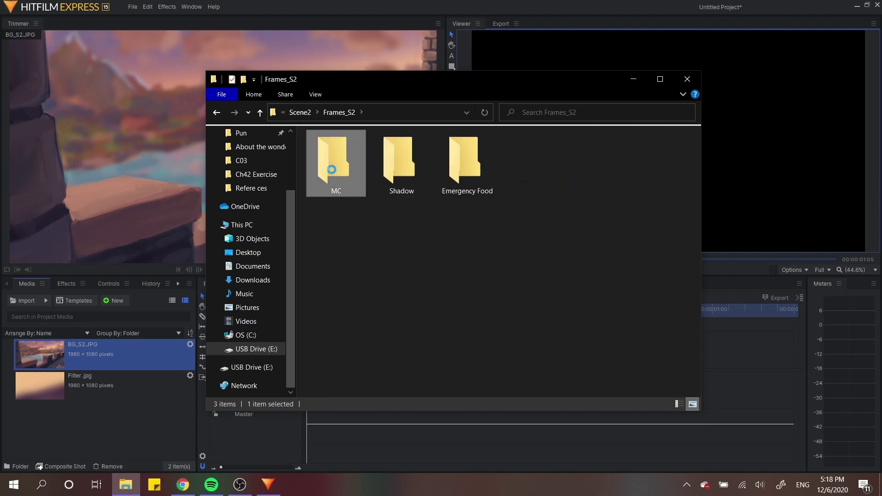
pyautogui.moveTo(374, 266); pyautogui.dragTo(349, 147)
pyautogui.click(305, 98)
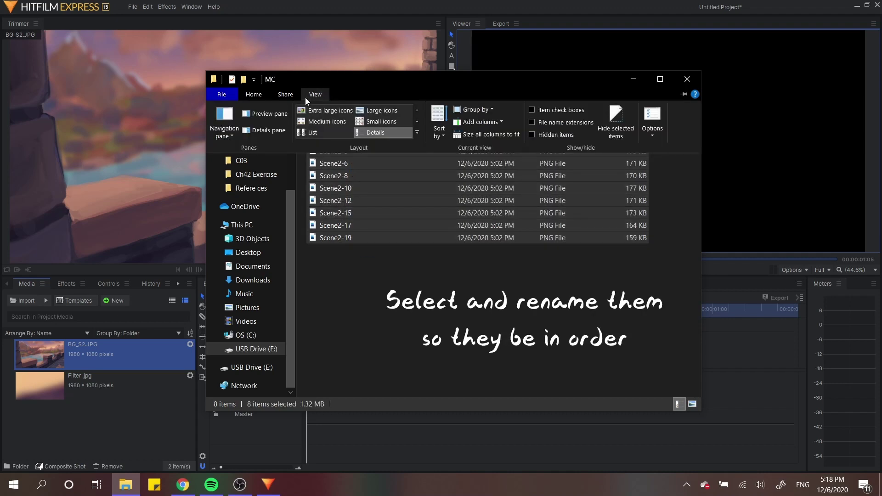
pyautogui.click(266, 95)
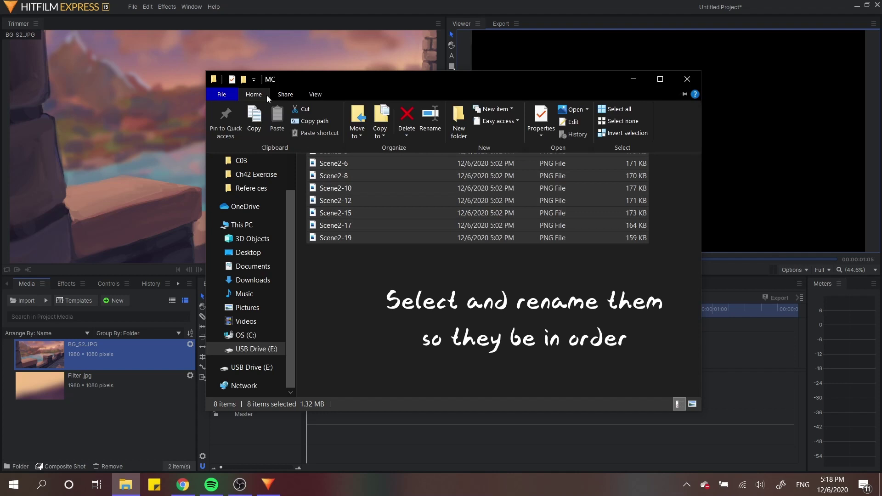
pyautogui.click(429, 117)
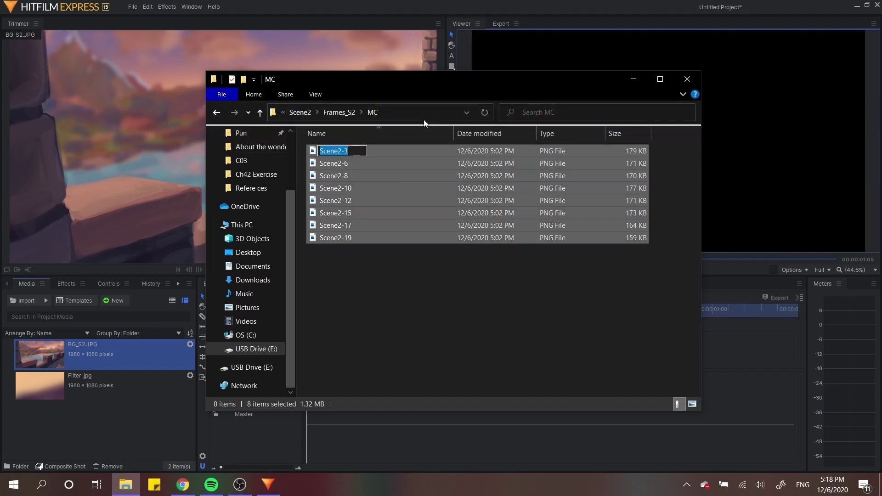
pyautogui.write('Scene2_Mc')
pyautogui.press('Return')
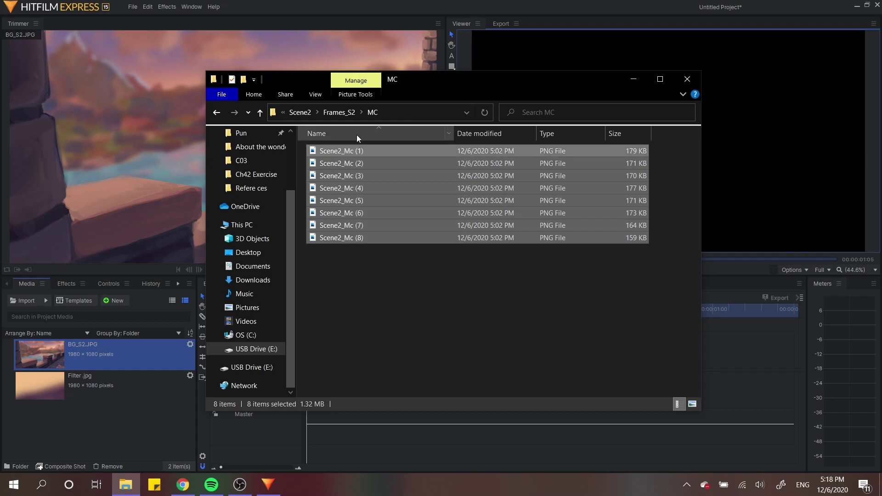
# Go to the Emergency Food folder and batch-rename both of its frames as Scene2_Emer.
pyautogui.click(348, 114)
pyautogui.doubleClick(363, 149)
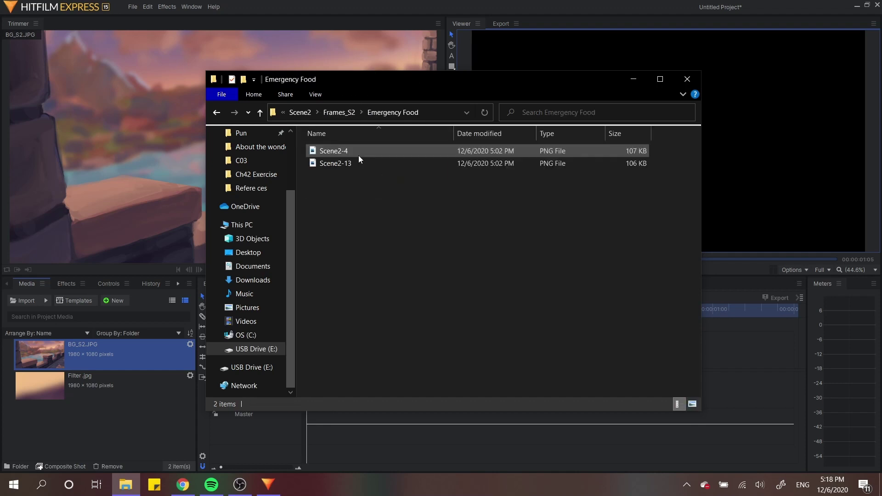
pyautogui.click(357, 164)
pyautogui.press('F2')
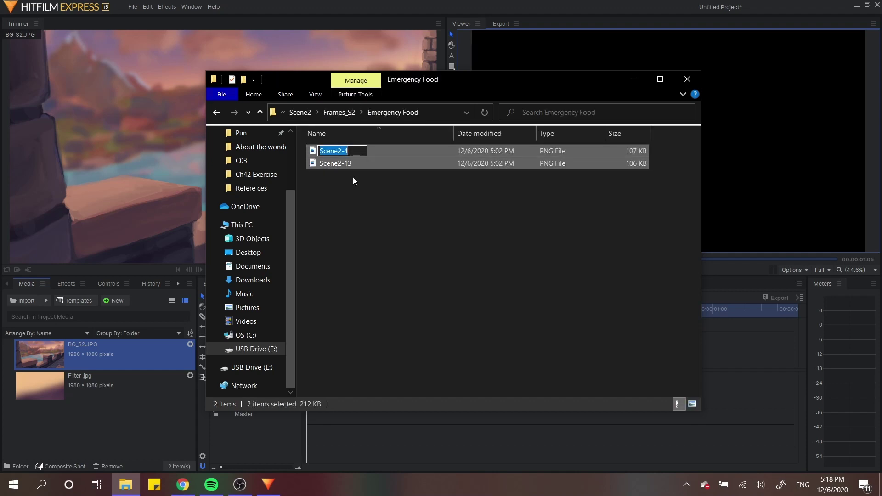
pyautogui.write('Scene')
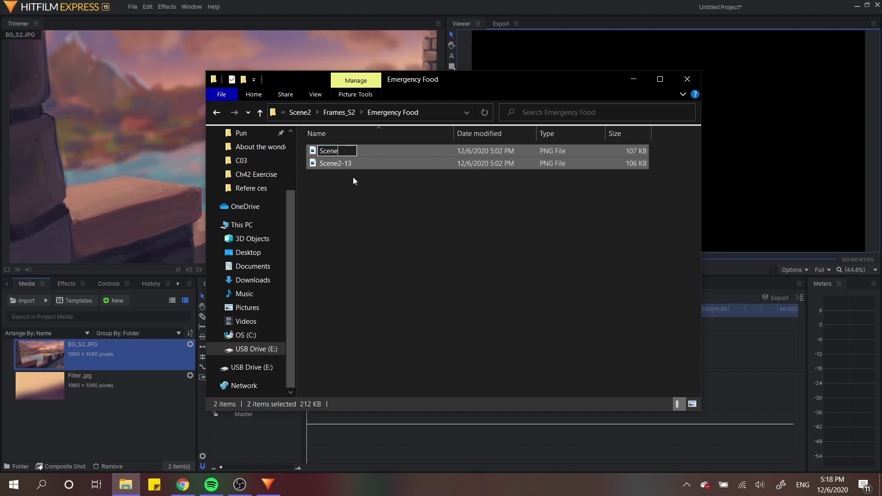
pyautogui.write('2_Emer')
pyautogui.press('Return')
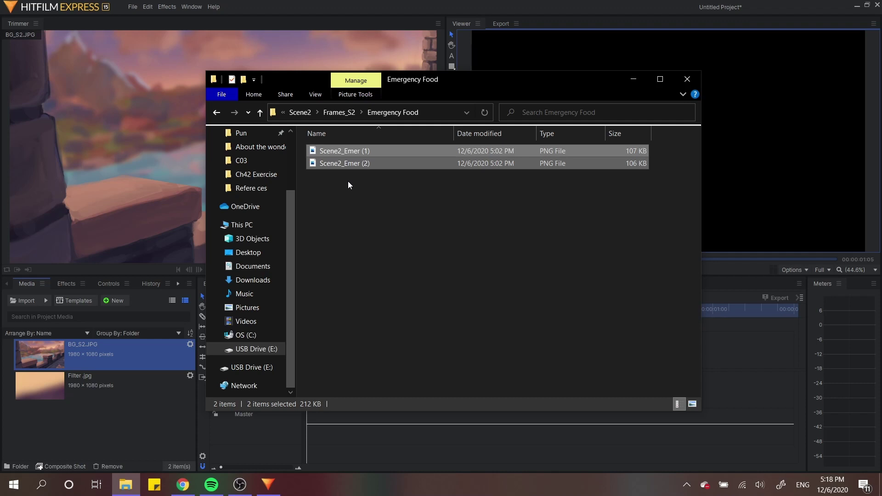
# Go to the Shadow folder inside Frames_S2 and select all of its frames.
pyautogui.click(340, 113)
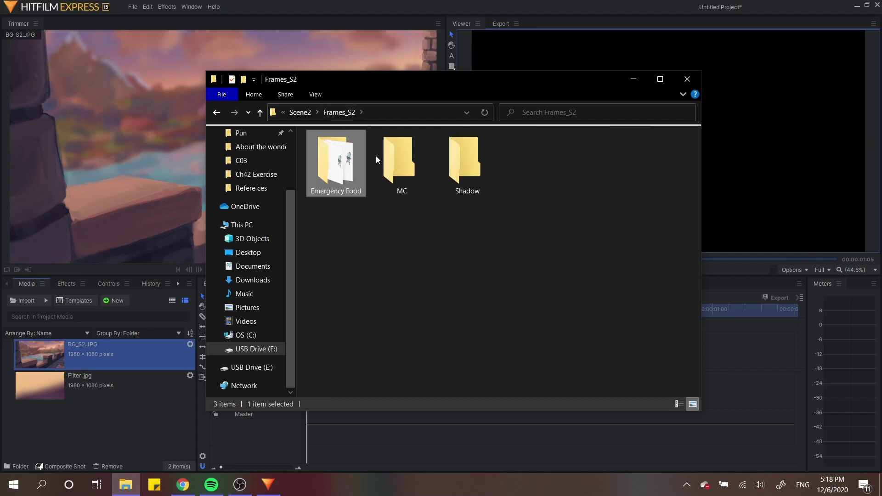
pyautogui.doubleClick(461, 161)
pyautogui.moveTo(376, 267); pyautogui.dragTo(354, 147)
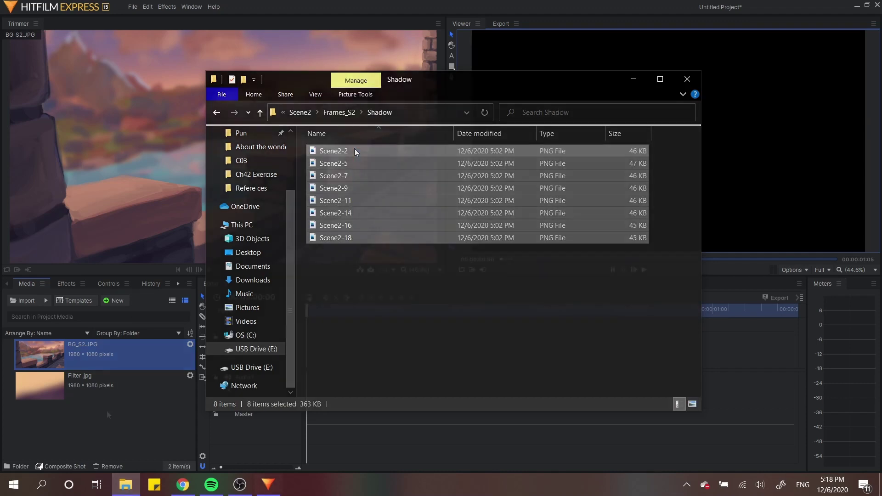
# Switch to HitFilm Express and import Scene2_Mc (1) to Scene2_Mc (8) from the MC folder as an image sequence.
pyautogui.click(118, 414)
pyautogui.rightClick(111, 421)
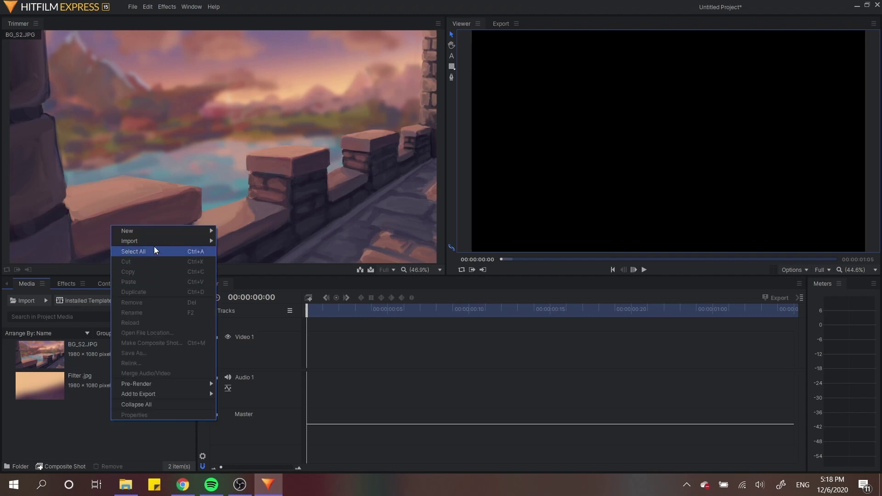
pyautogui.moveTo(155, 242)
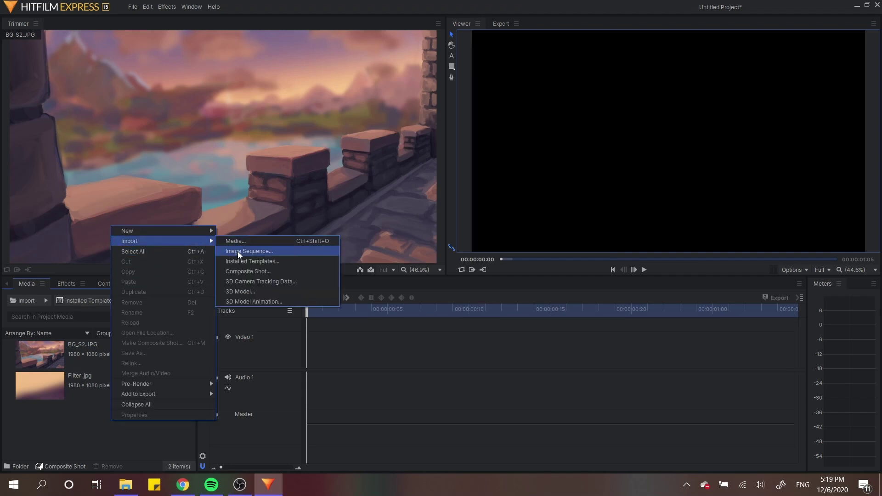
pyautogui.click(238, 252)
pyautogui.doubleClick(324, 212)
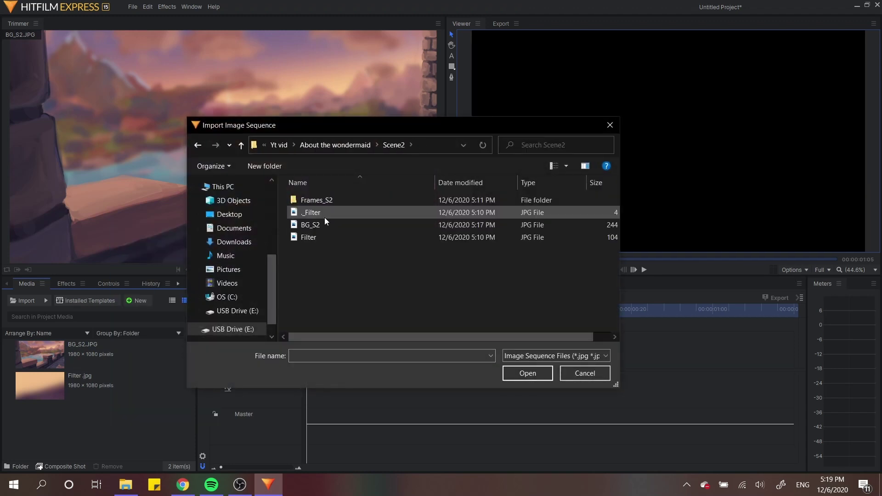
pyautogui.doubleClick(327, 200)
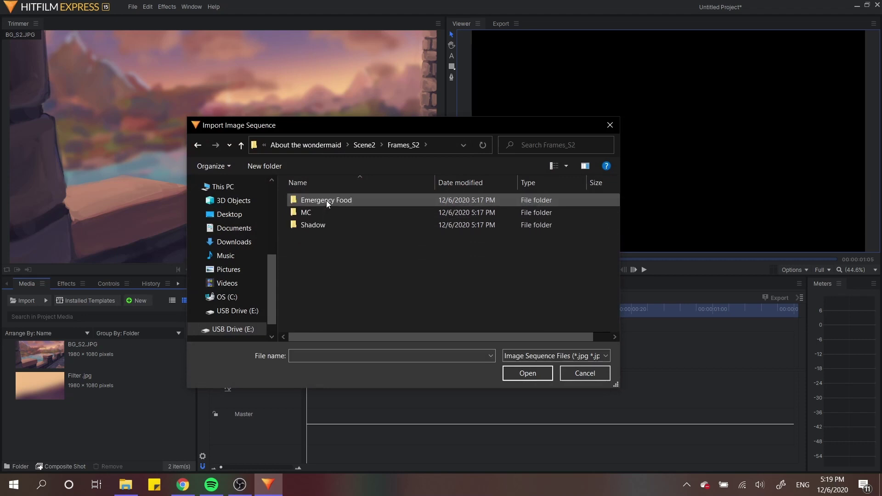
pyautogui.doubleClick(382, 213)
pyautogui.click(378, 201)
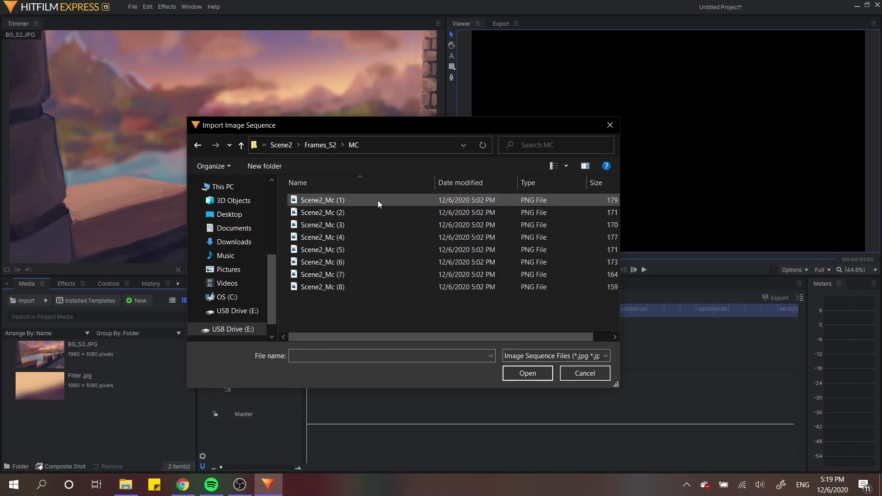
pyautogui.keyDown('shift'); pyautogui.click(354, 288); pyautogui.keyUp('shift')
pyautogui.click(527, 373)
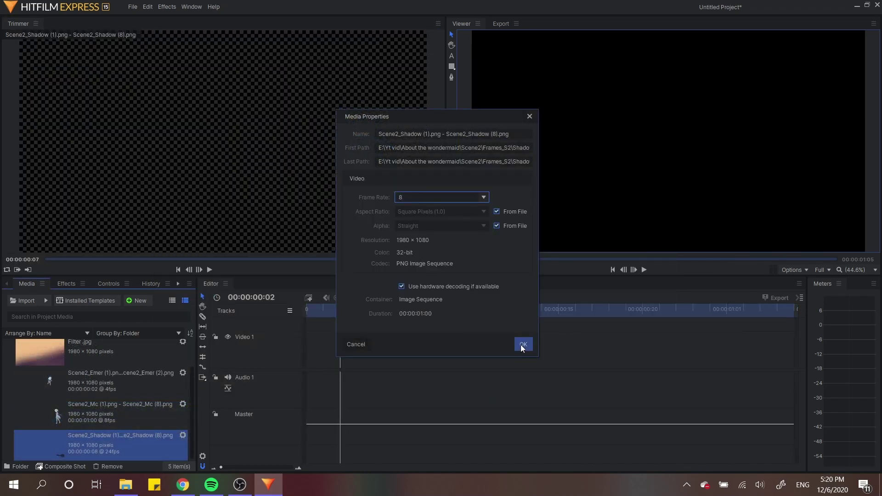
# Apply a frame rate of 8 to the Scene2_Shadow sequence and select the Scene2_Mc sequence in the project media.
pyautogui.click(523, 344)
pyautogui.click(108, 407)
pyautogui.click(112, 388)
pyautogui.click(110, 409)
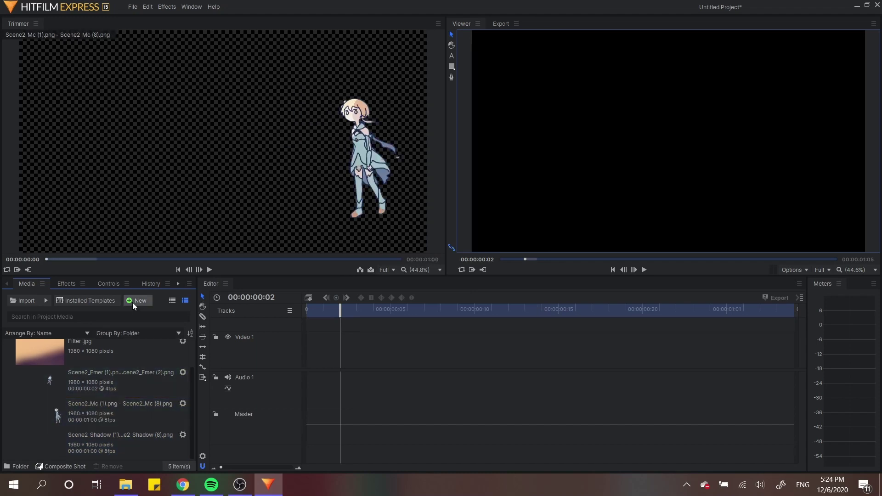
# Create a composite shot named Movements with the 1080p Full HD @ 24 fps template.
pyautogui.click(137, 300)
pyautogui.click(148, 316)
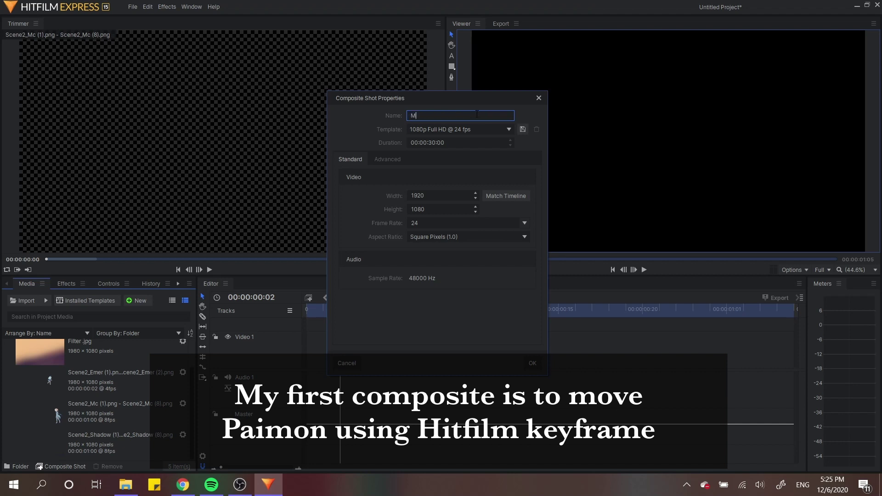
pyautogui.write('Movements')
pyautogui.press('Return')
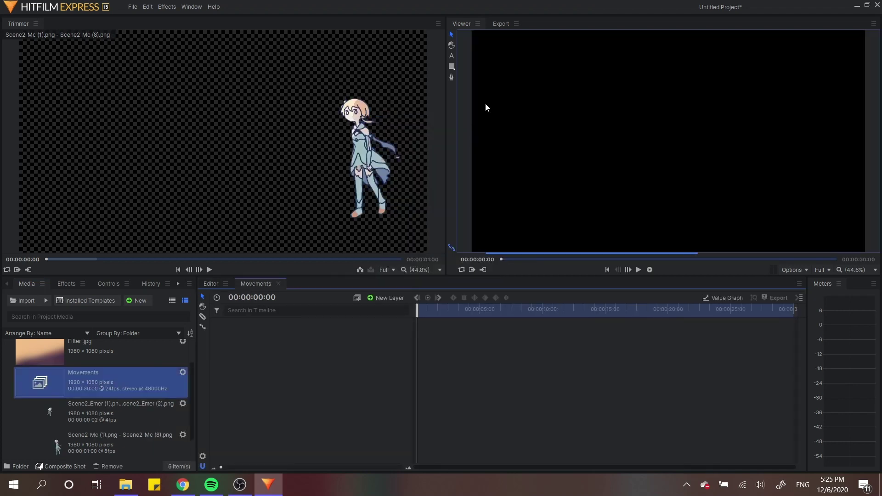
# Add the Scene2_Mc and Scene2_Emer sequences to the start of the Movements timeline, with the Scene2_Emer layer above Scene2_Mc.
pyautogui.moveTo(111, 433); pyautogui.dragTo(419, 321)
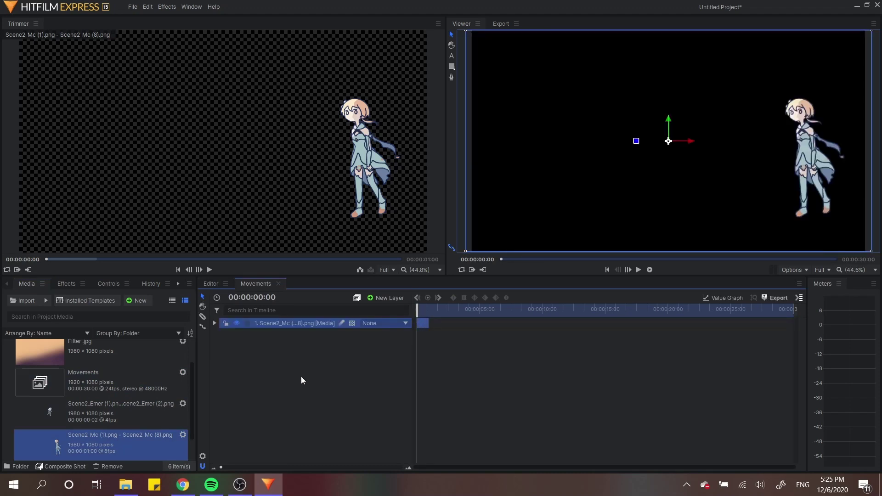
pyautogui.moveTo(128, 419); pyautogui.dragTo(416, 322)
pyautogui.moveTo(313, 337); pyautogui.dragTo(312, 319)
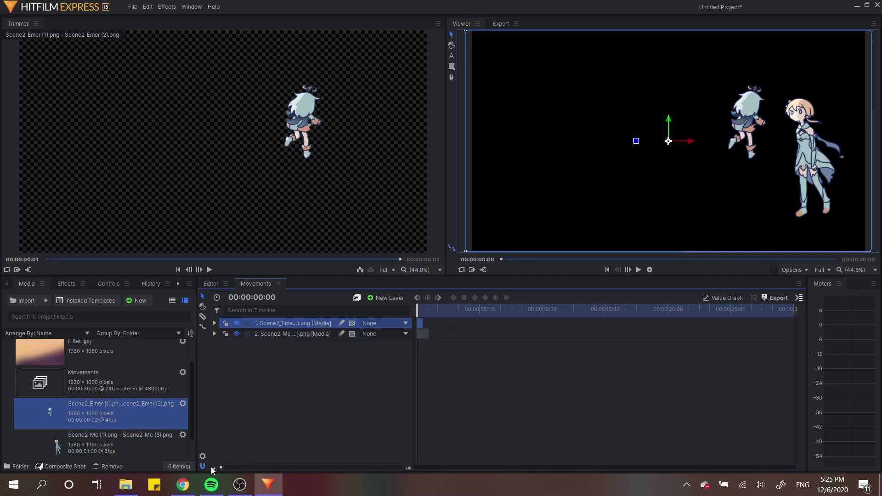
pyautogui.moveTo(220, 467); pyautogui.dragTo(378, 437)
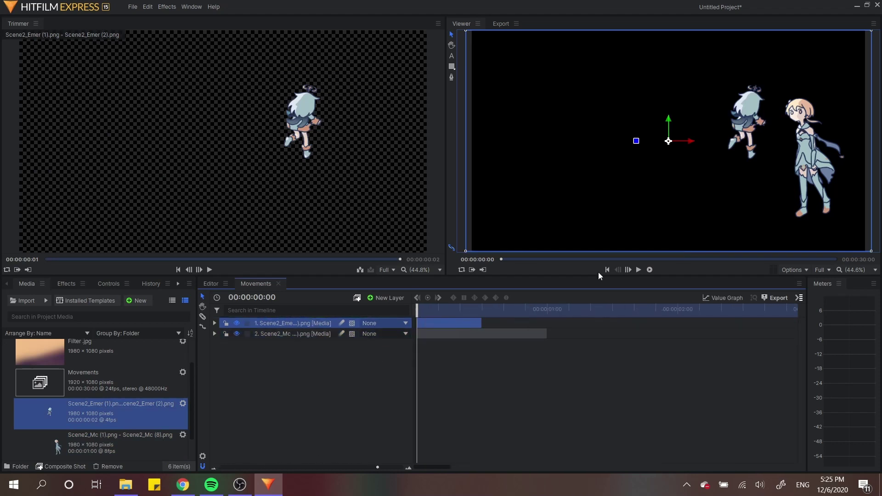
# Play back the Movements composite to compare how long the Paimon and MC layers run.
pyautogui.click(638, 269)
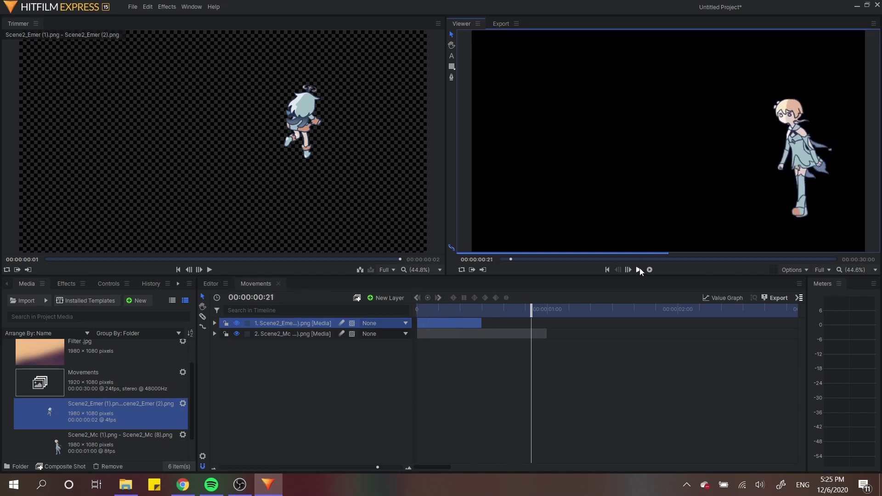
pyautogui.click(464, 325)
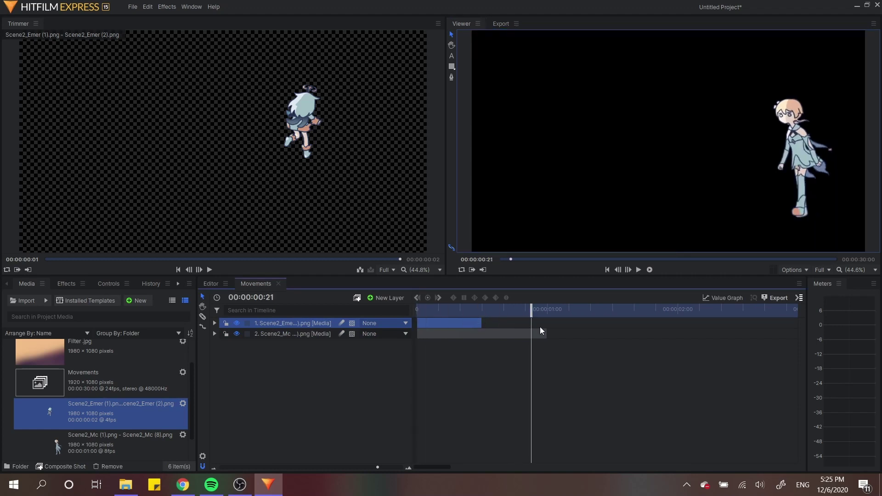
pyautogui.moveTo(532, 309); pyautogui.dragTo(455, 310)
# Set the Scene2_Emer sequence's frame rate to 2, extend its layer to the end of the MC layer and preview the result.
pyautogui.click(184, 404)
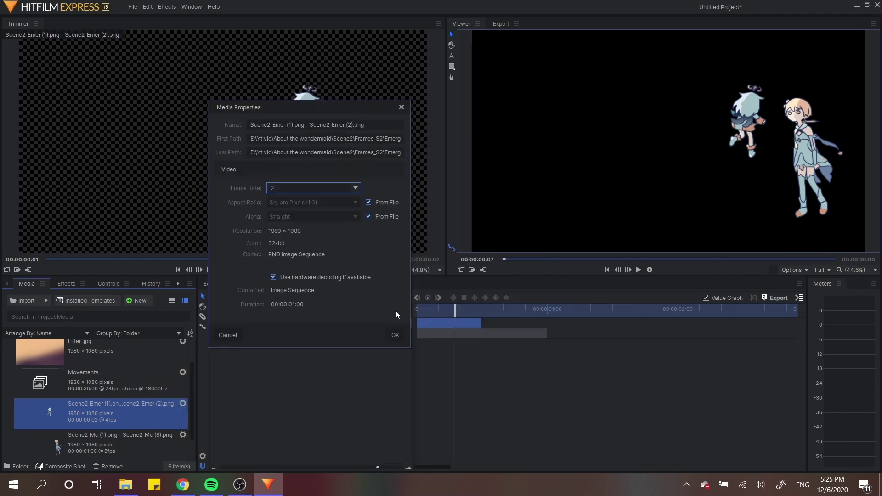
pyautogui.click(400, 336)
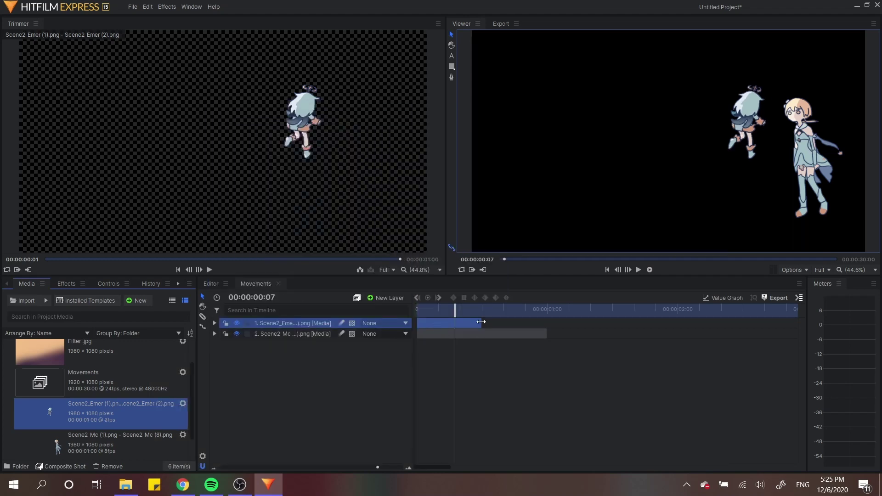
pyautogui.moveTo(481, 322); pyautogui.dragTo(546, 322)
pyautogui.click(607, 269)
pyautogui.click(638, 270)
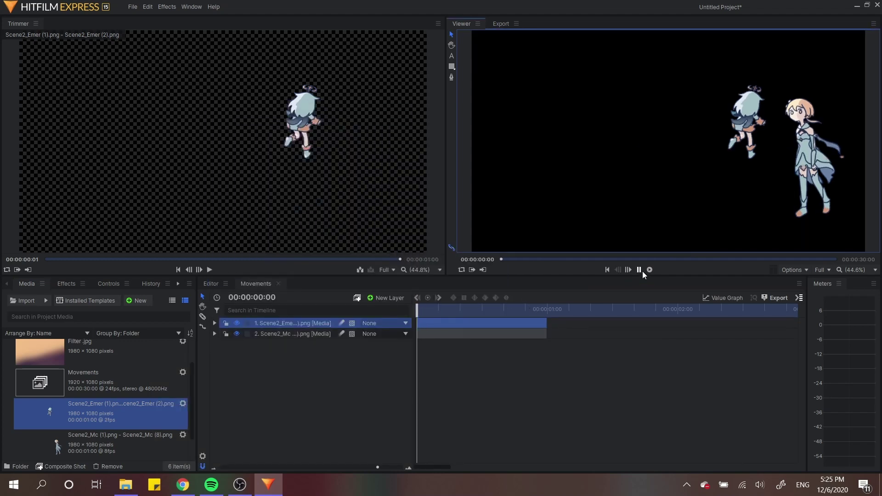
pyautogui.click(642, 271)
# At the start of the timeline, move the Paimon layer to about -49.3, 22.4 and enable keyframing for its Position.
pyautogui.moveTo(558, 309); pyautogui.dragTo(349, 310)
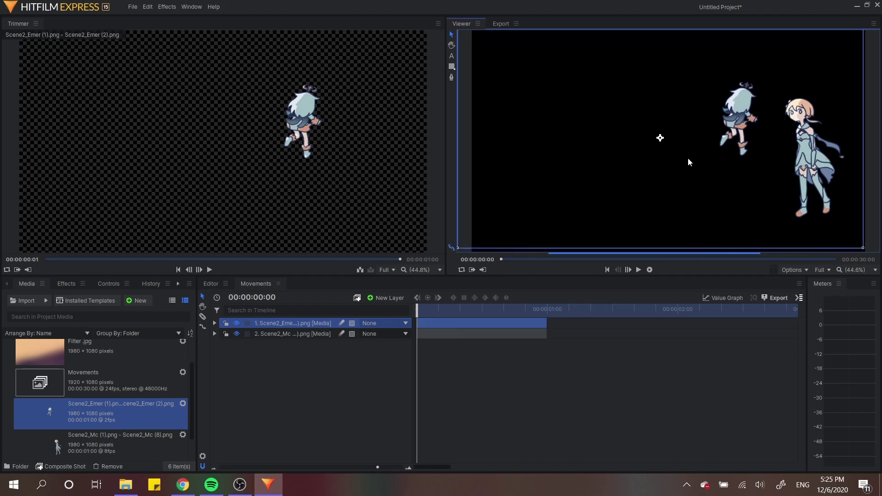
pyautogui.click(214, 323)
pyautogui.click(225, 365)
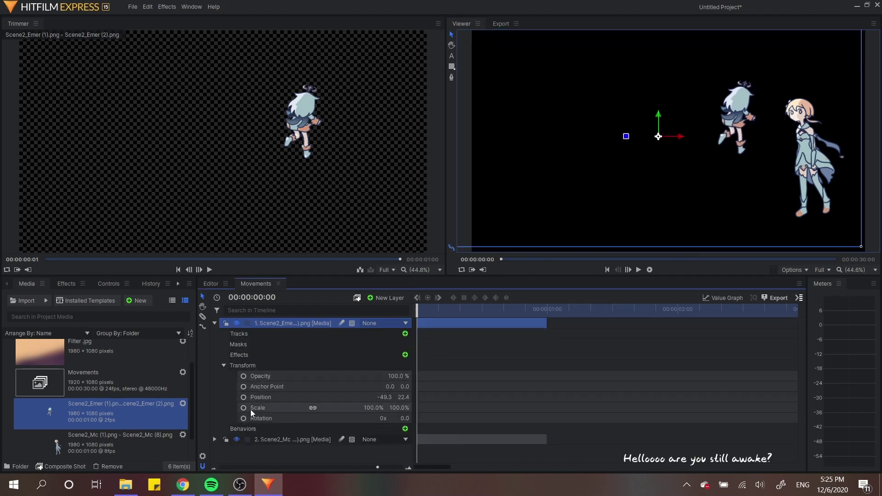
pyautogui.click(244, 398)
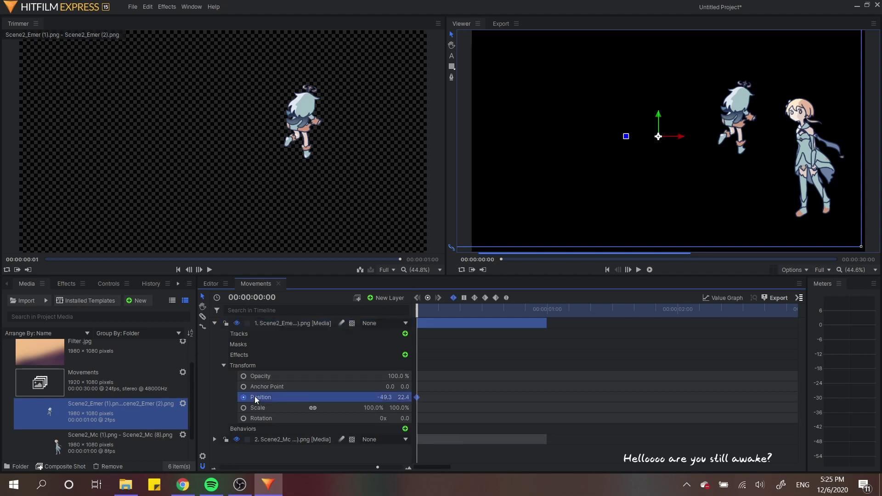
# Keyframe the Paimon layer's position at about -33.6, 6.7 on frame 4 and about -8.9, 13.4 on frame 8, then go to frame 12.
pyautogui.moveTo(693, 158); pyautogui.dragTo(694, 162)
pyautogui.moveTo(435, 312); pyautogui.dragTo(439, 307)
pyautogui.moveTo(708, 204); pyautogui.dragTo(712, 207)
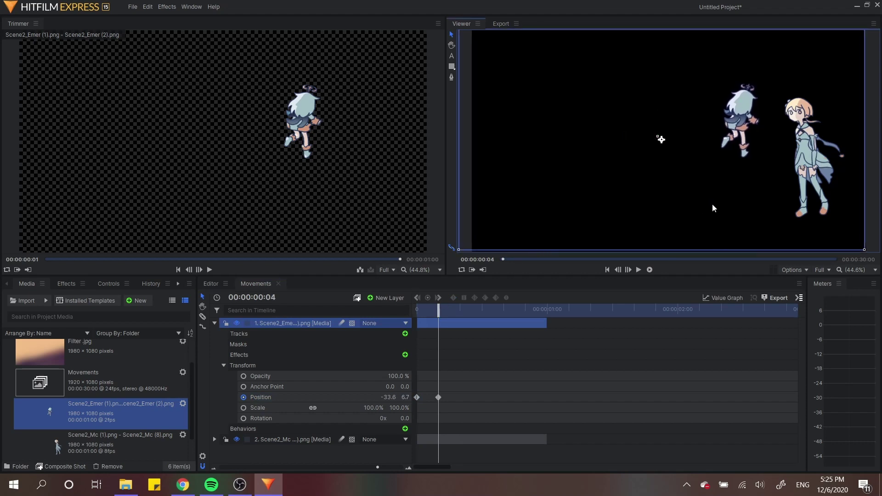
pyautogui.click(466, 310)
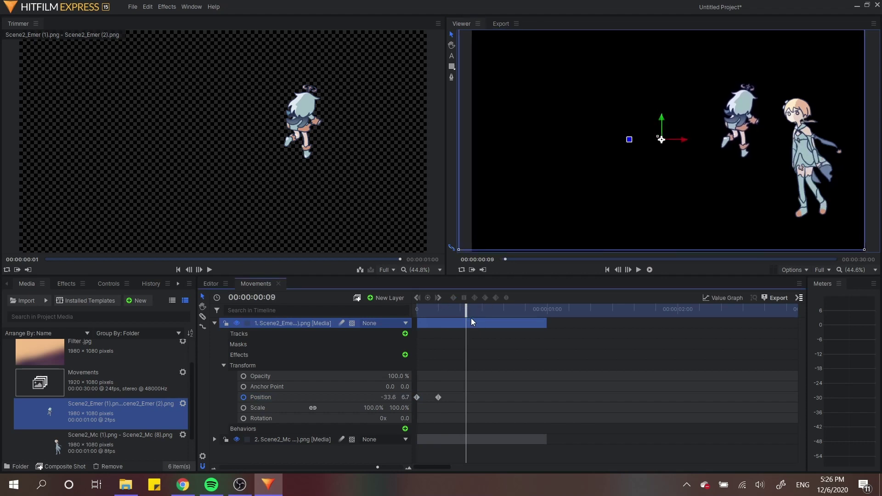
pyautogui.moveTo(469, 309); pyautogui.dragTo(461, 309)
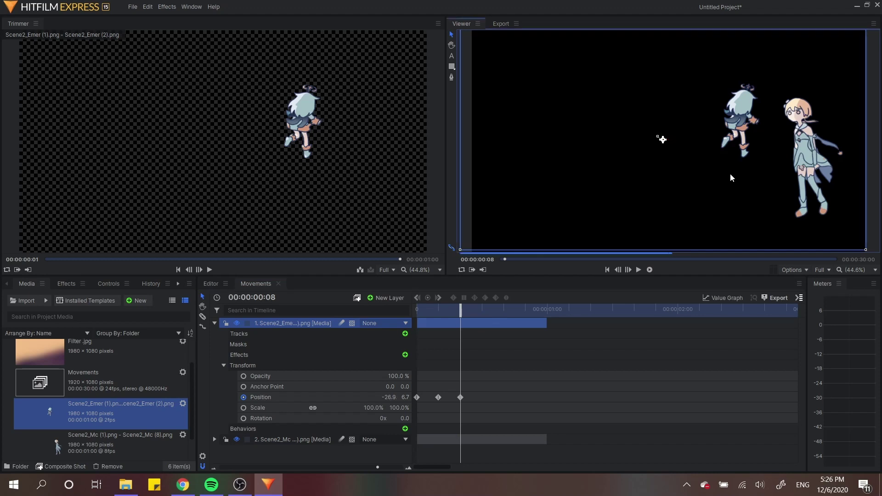
pyautogui.moveTo(730, 173); pyautogui.dragTo(735, 171)
pyautogui.click(485, 313)
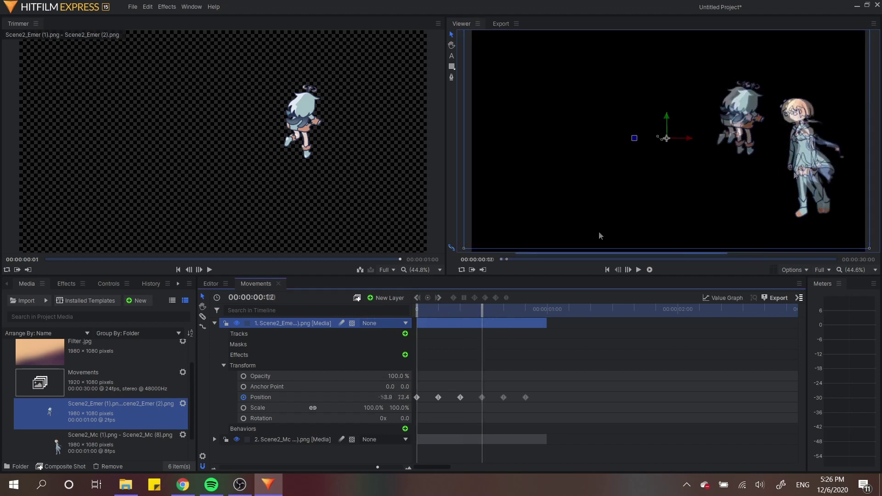
# Play back Paimon's keyframed floating motion and return to the start of the timeline.
pyautogui.click(640, 270)
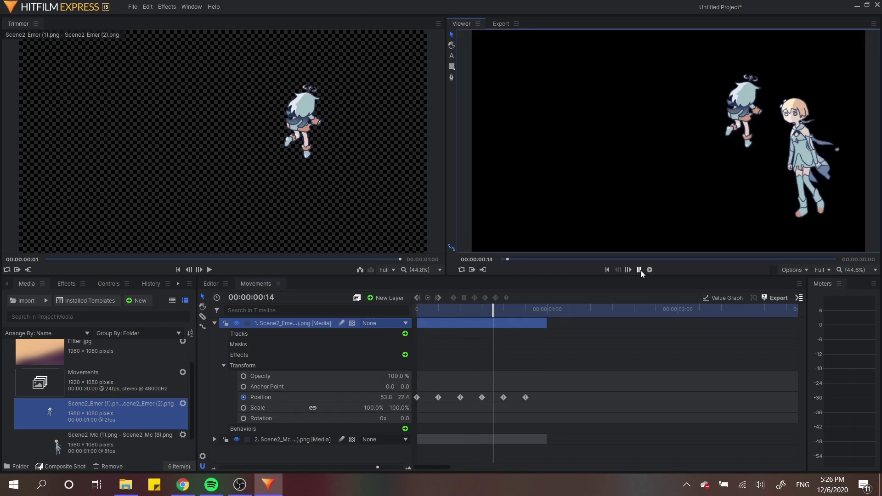
pyautogui.click(639, 270)
pyautogui.moveTo(443, 313); pyautogui.dragTo(416, 313)
# Reduce Paimon's position keyframes to four, space them evenly across the one-second layer and preview the motion.
pyautogui.moveTo(525, 374); pyautogui.dragTo(541, 397)
pyautogui.press('Delete')
pyautogui.moveTo(461, 397); pyautogui.dragTo(498, 397)
pyautogui.moveTo(482, 309); pyautogui.dragTo(428, 306)
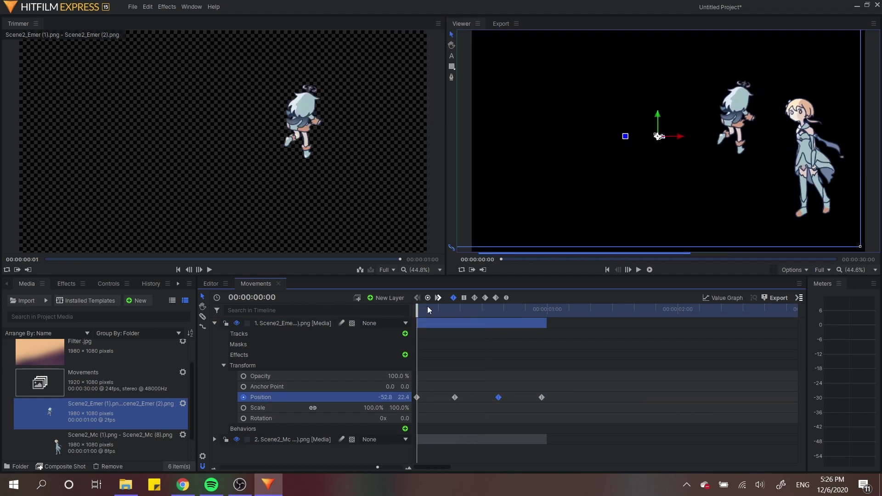
pyautogui.click(637, 271)
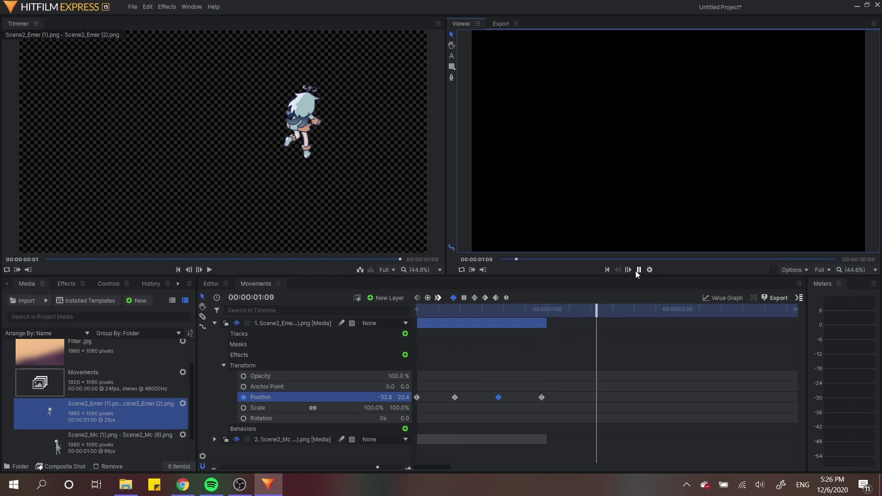
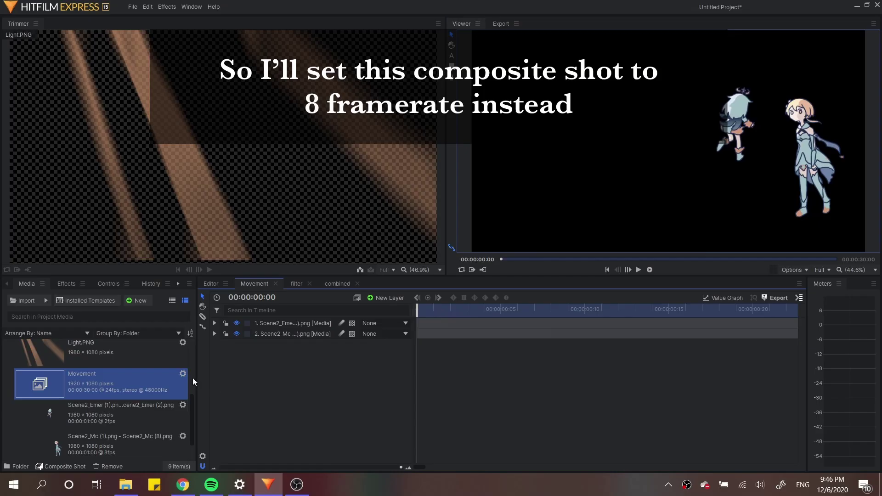
# Change the Movement composite shot's frame rate to 8 fps.
pyautogui.click(184, 373)
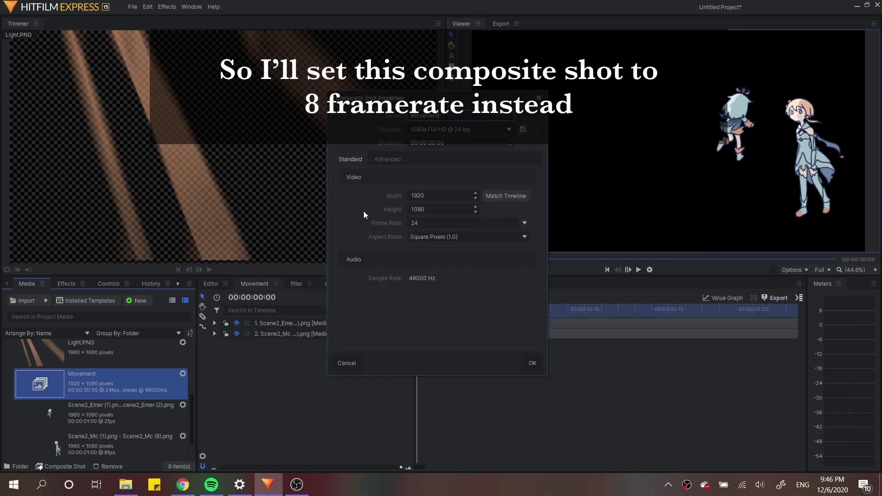
pyautogui.write('8')
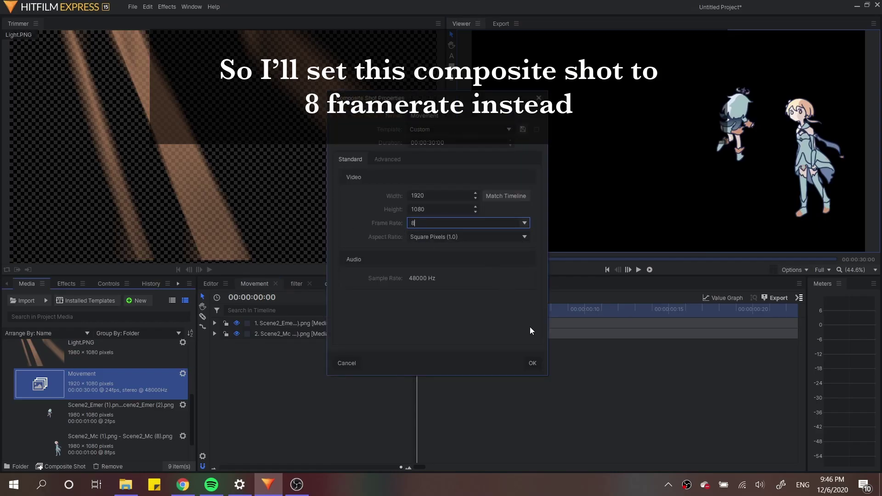
pyautogui.click(533, 363)
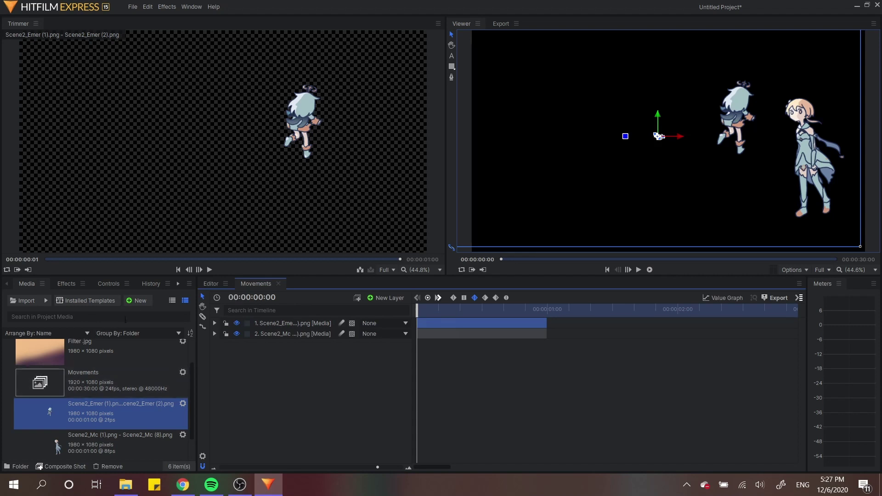
# Create a composite shot named Filter and add the Movements composite with Filter.jpg layered above it.
pyautogui.click(139, 301)
pyautogui.click(150, 312)
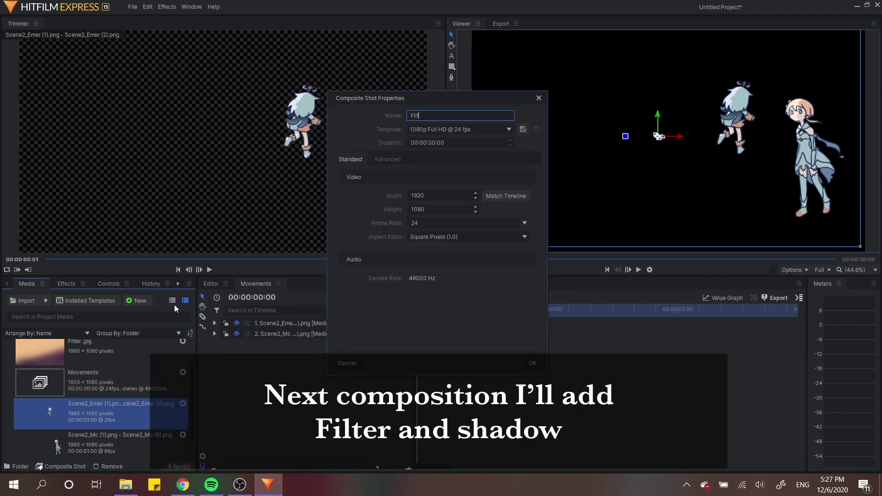
pyautogui.press('Return')
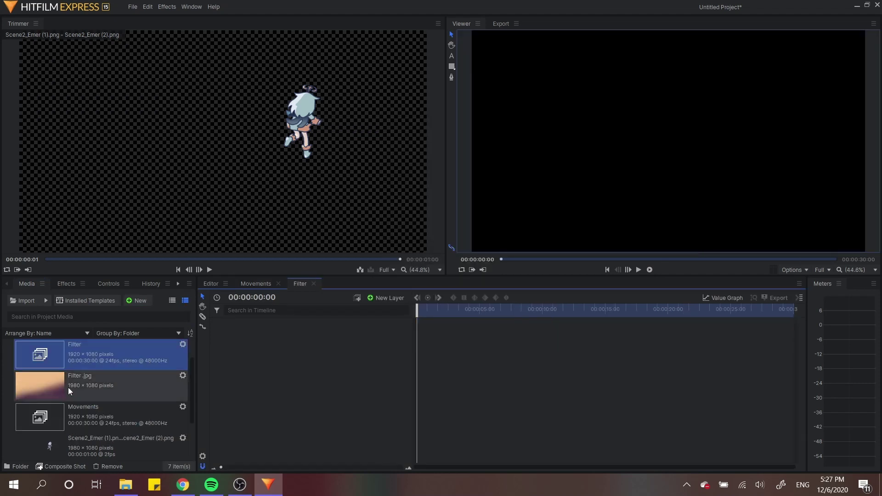
pyautogui.moveTo(92, 411); pyautogui.dragTo(418, 342)
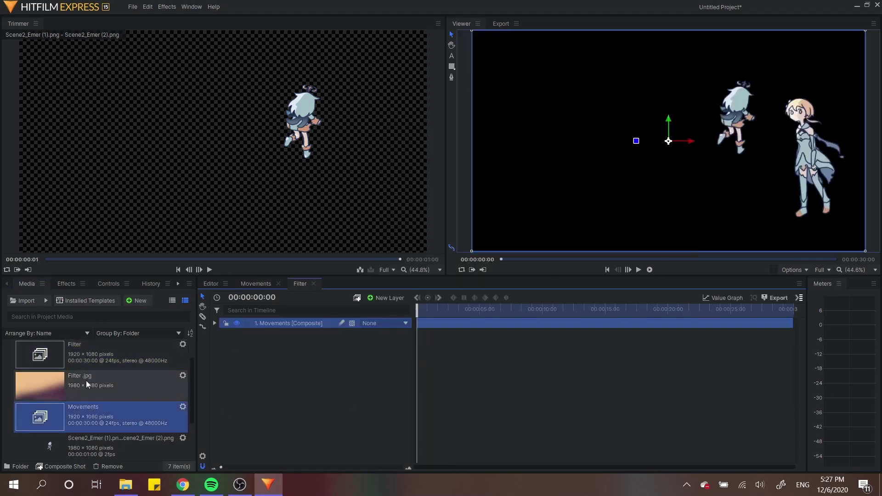
pyautogui.moveTo(87, 381); pyautogui.dragTo(408, 321)
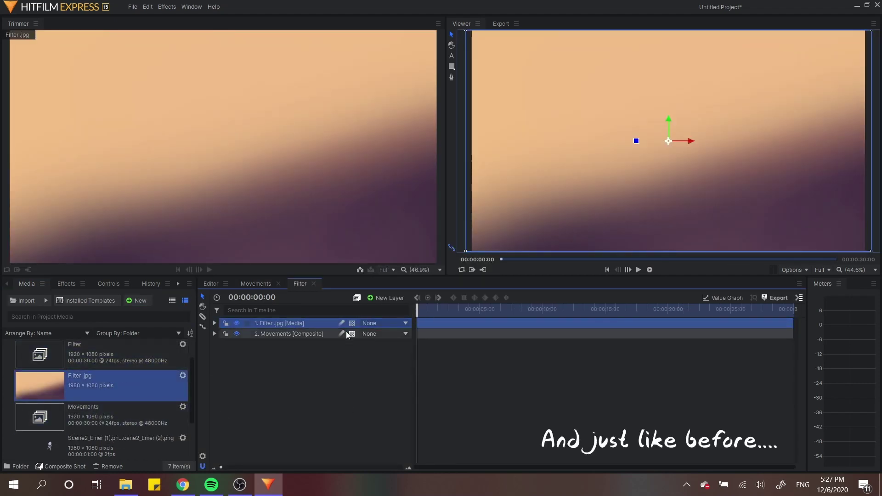
# Apply the Set Matte effect to the Filter.jpg layer with the Movements layer as its source.
pyautogui.click(64, 283)
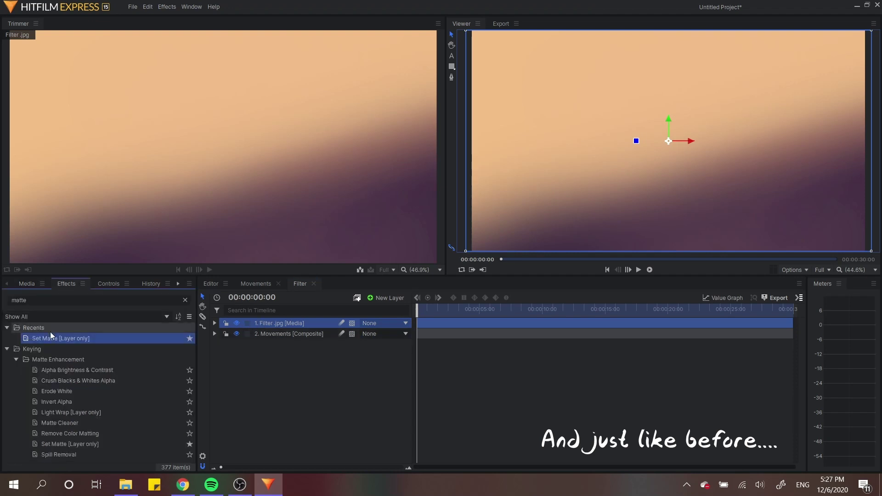
pyautogui.moveTo(47, 339); pyautogui.dragTo(116, 338)
pyautogui.moveTo(426, 337); pyautogui.dragTo(279, 320)
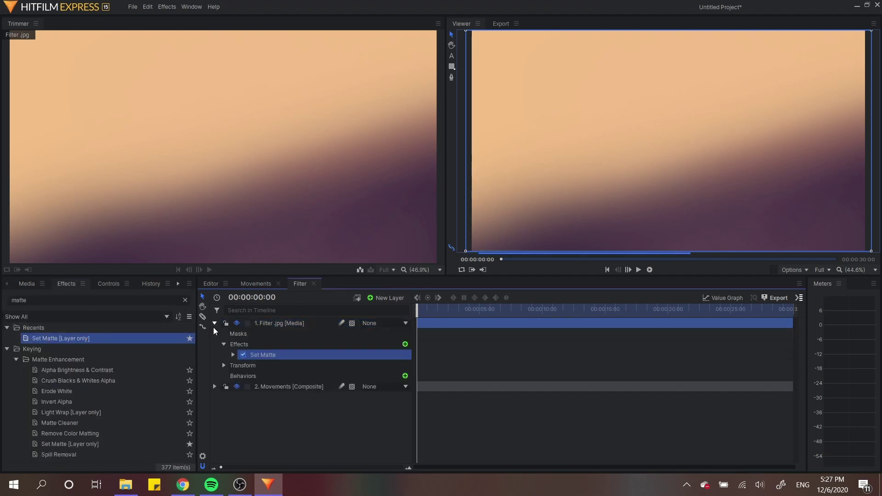
pyautogui.click(234, 355)
pyautogui.click(338, 365)
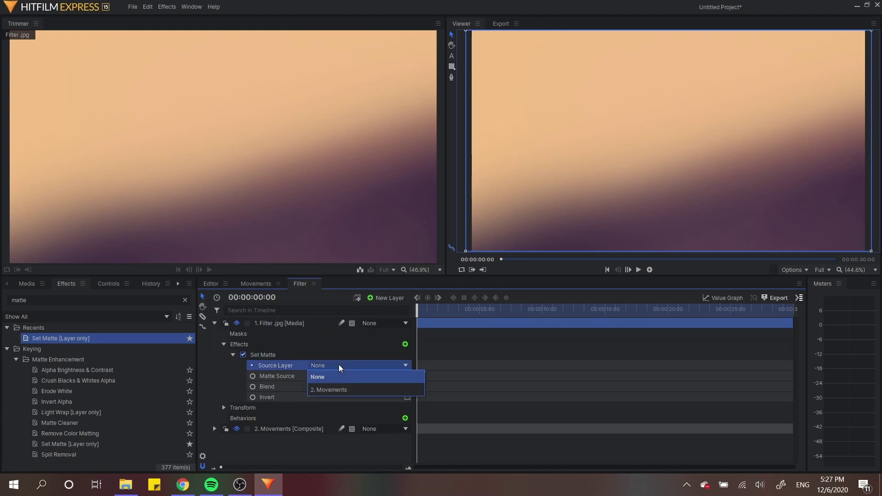
pyautogui.click(340, 386)
pyautogui.click(214, 323)
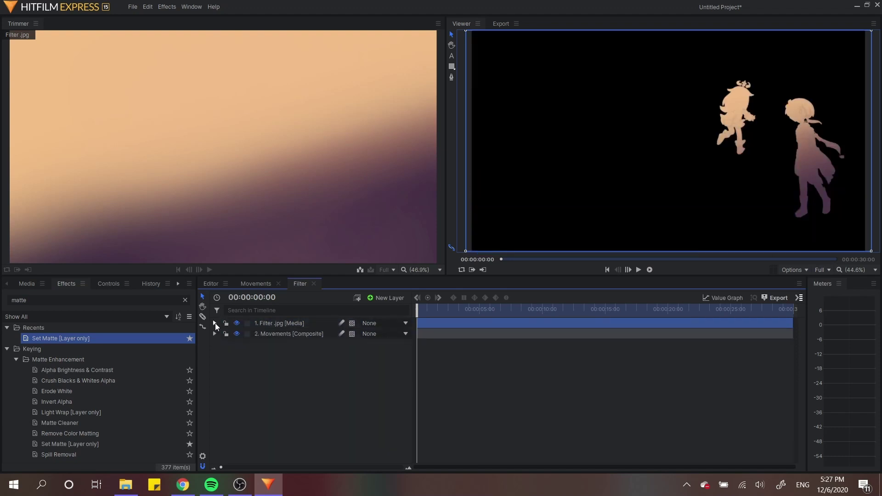
# Set the Filter.jpg layer's blend mode to Overlay and its opacity to 64%, then preview the result.
pyautogui.rightClick(467, 323)
pyautogui.moveTo(512, 85)
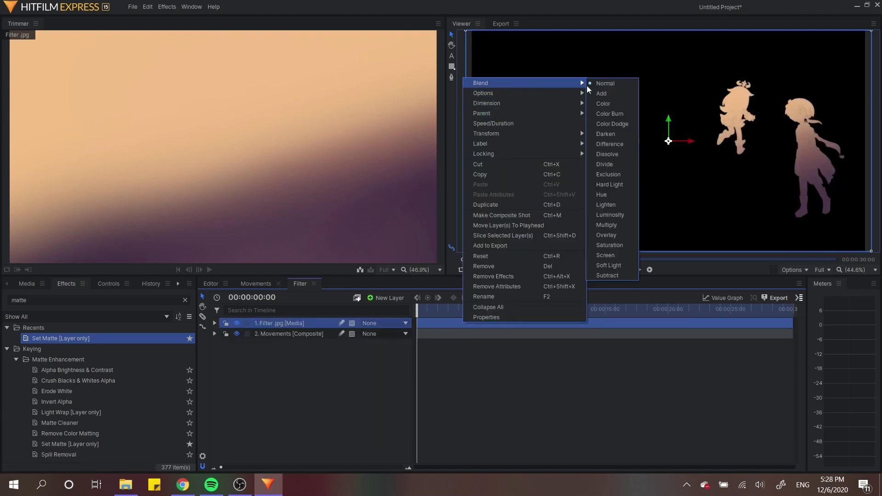
pyautogui.click(606, 235)
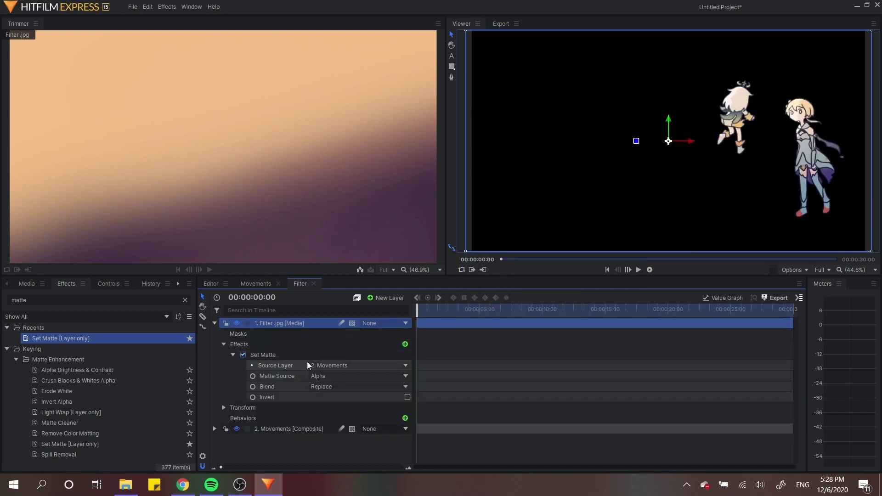
pyautogui.click(224, 407)
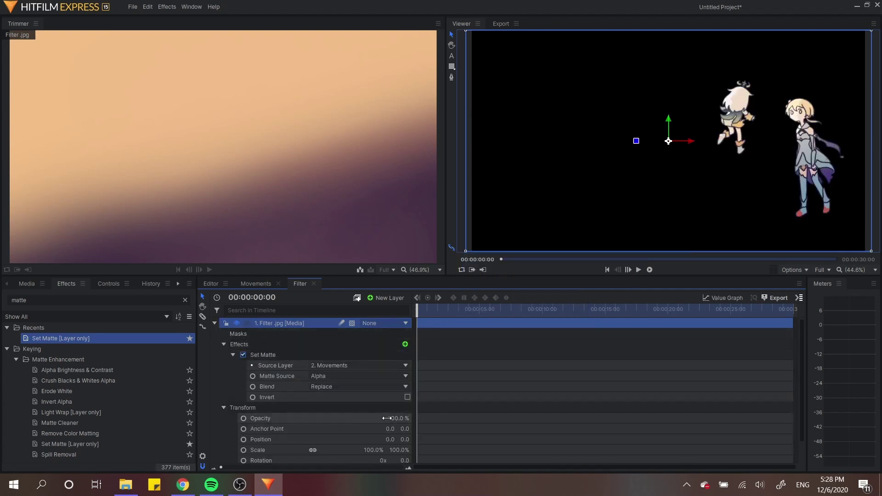
pyautogui.moveTo(397, 418); pyautogui.dragTo(700, 274)
pyautogui.click(639, 271)
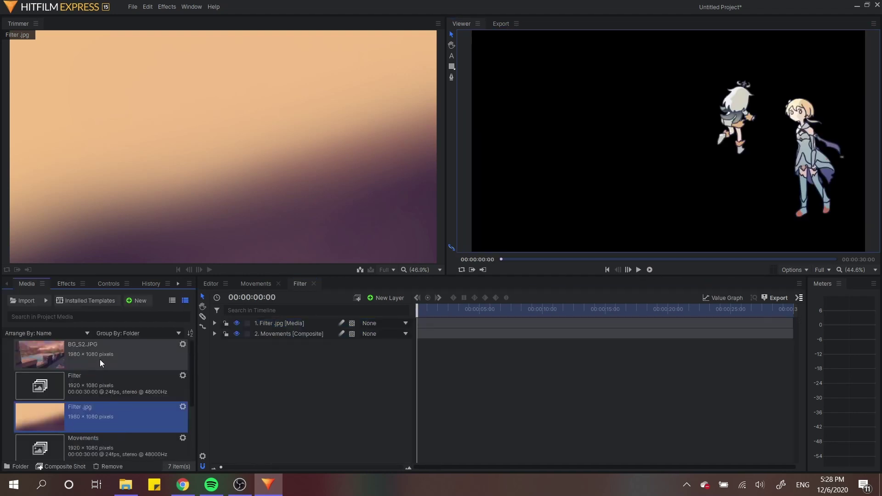
# Add BG_S2.JPG beneath the Movements layer and place the Scene2_Shadow sequence between the two.
pyautogui.moveTo(102, 364); pyautogui.dragTo(416, 354)
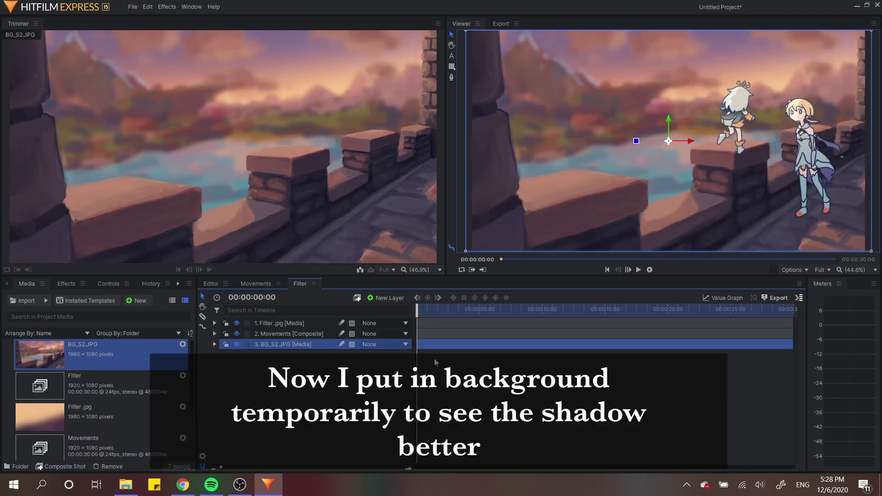
pyautogui.scroll(-3, 161, 428)
pyautogui.click(163, 448)
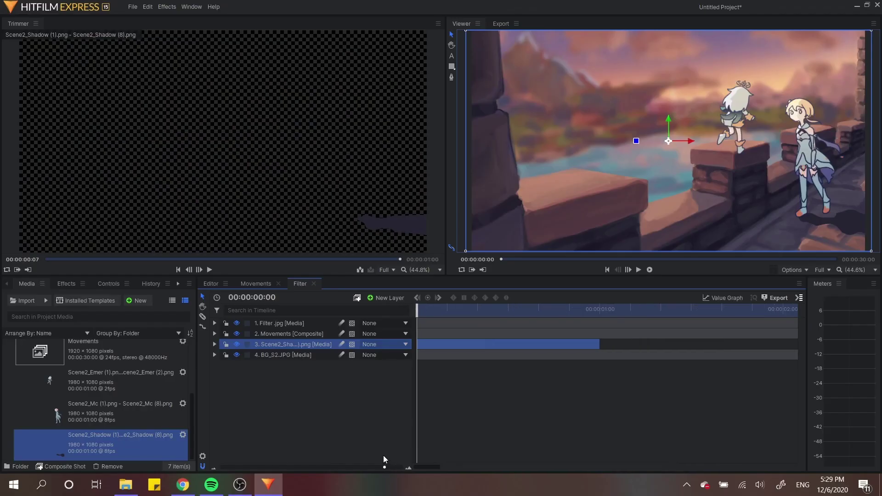
# Set the shadow layer's blend mode to Multiply and its opacity to 32%, then preview the animation.
pyautogui.rightClick(456, 342)
pyautogui.moveTo(496, 92)
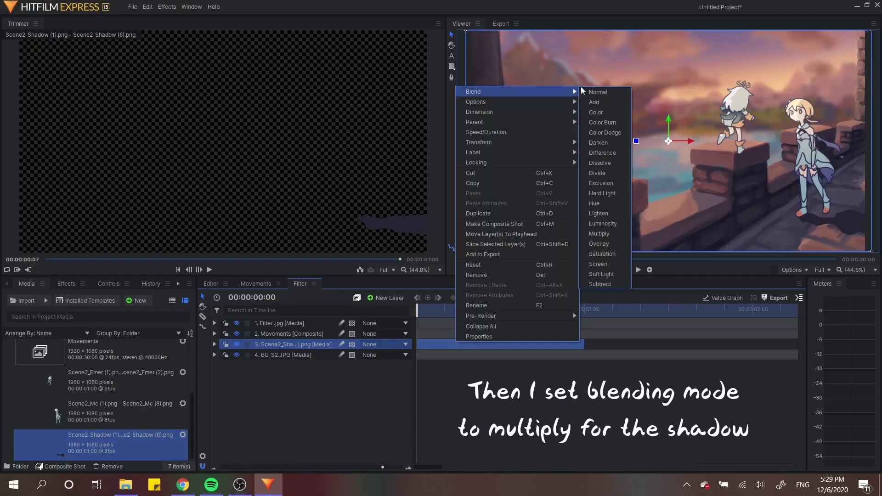
pyautogui.click(614, 232)
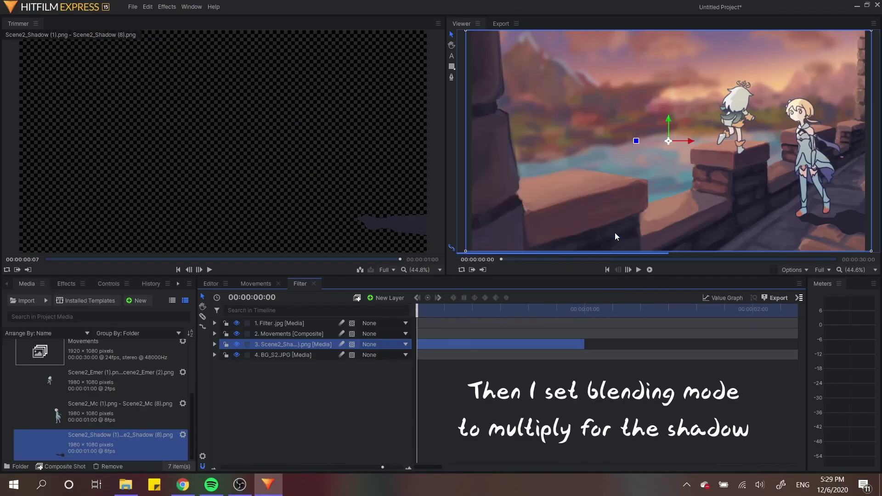
pyautogui.click(214, 344)
pyautogui.click(224, 386)
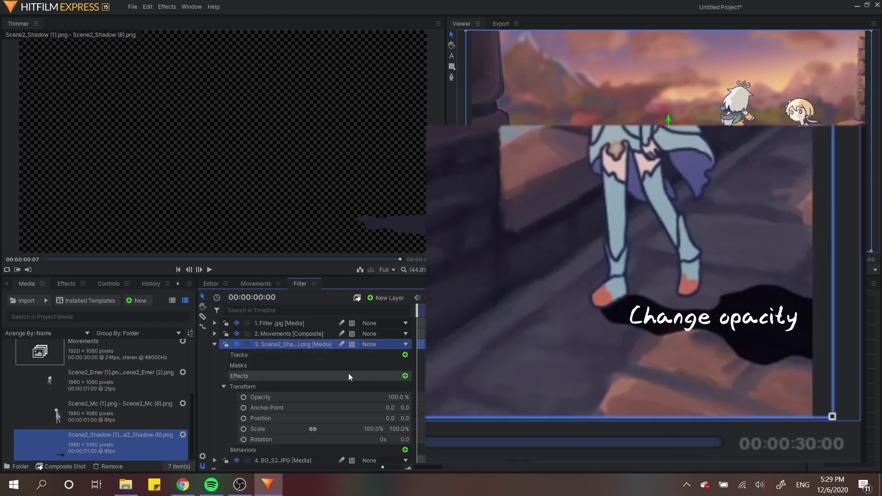
pyautogui.moveTo(397, 398)
pyautogui.mouseDown()
pyautogui.moveTo(367, 398)
pyautogui.moveTo(397, 398)
pyautogui.mouseUp()
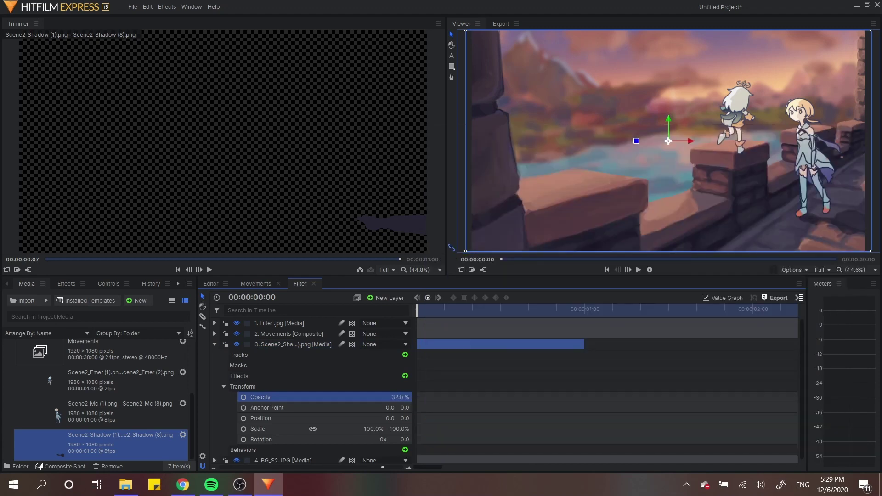
pyautogui.click(639, 270)
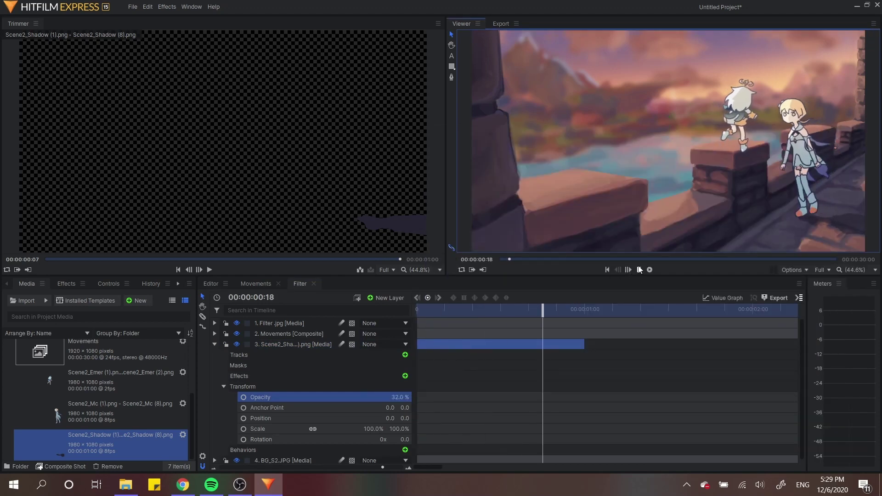
pyautogui.click(639, 270)
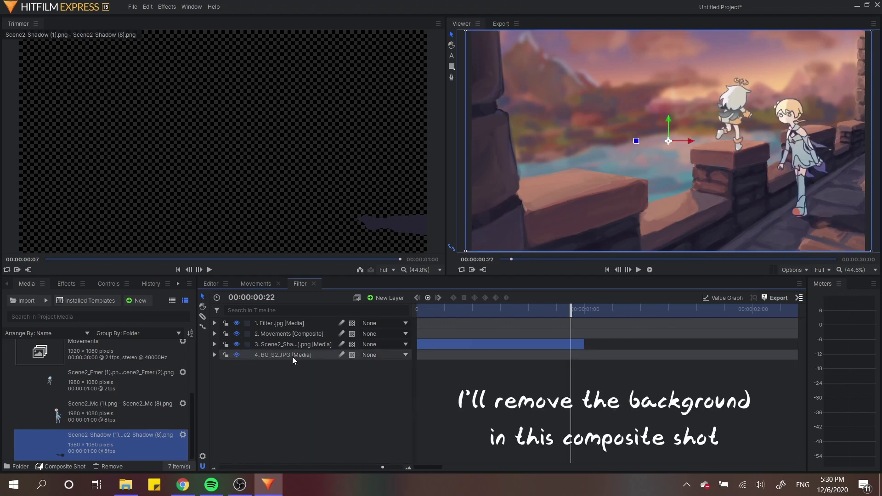
# Delete the BG_S2.JPG layer from the Filter composite shot and return to the start of the timeline.
pyautogui.click(292, 357)
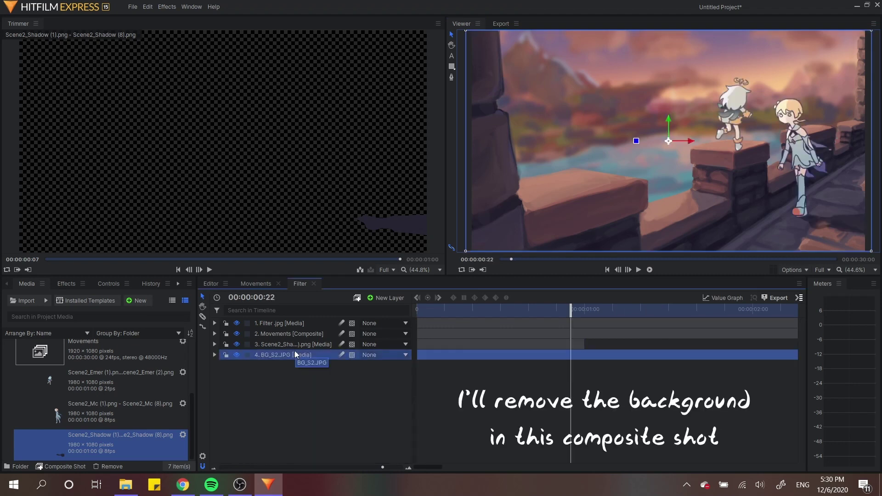
pyautogui.press('Delete')
pyautogui.moveTo(450, 311); pyautogui.dragTo(362, 319)
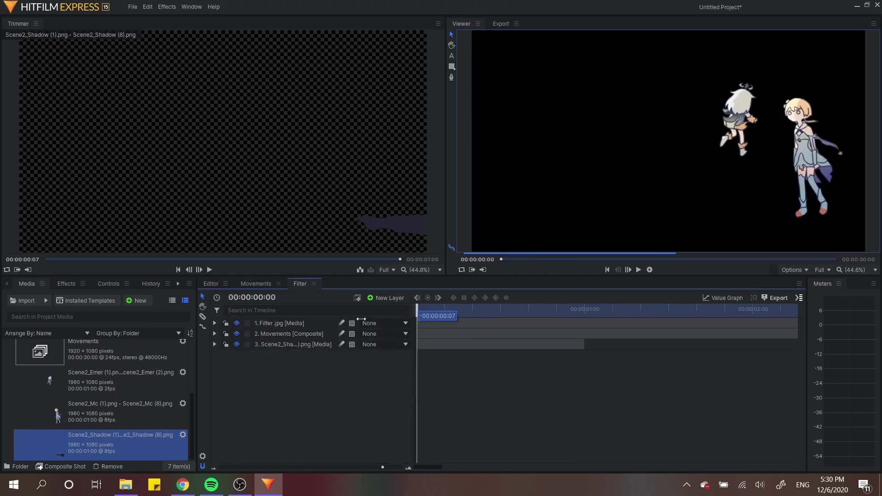
# Create a composite shot named Combined and add the Filter composite with BG_S2.JPG layered beneath it.
pyautogui.click(137, 302)
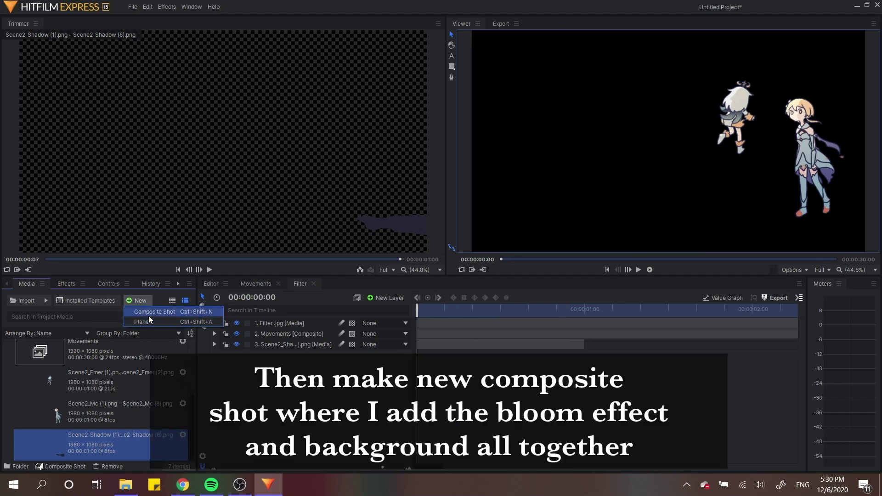
pyautogui.click(148, 314)
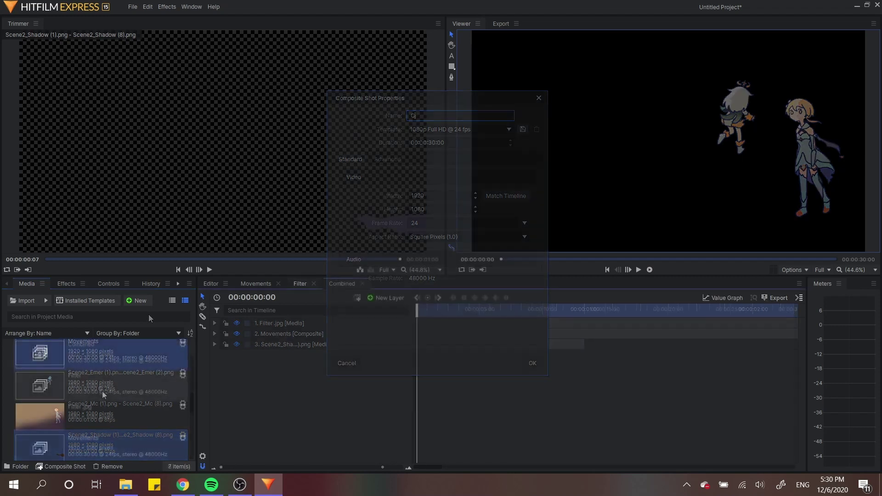
pyautogui.moveTo(103, 394); pyautogui.dragTo(417, 324)
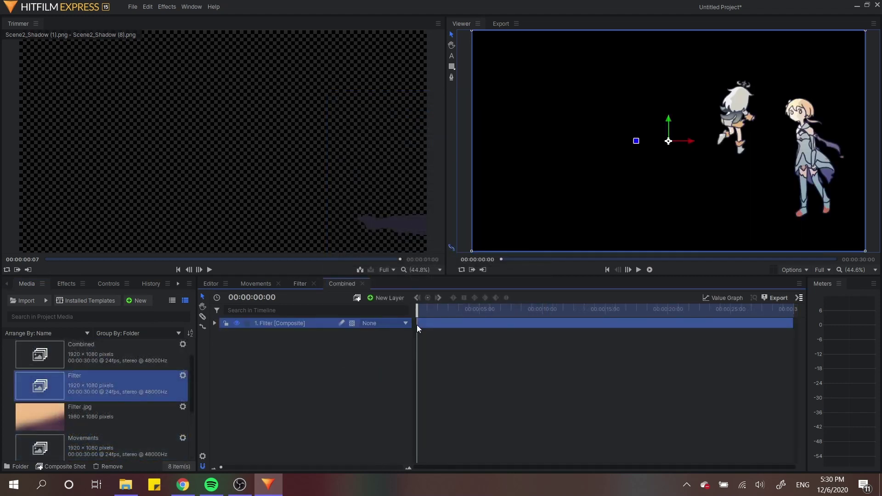
pyautogui.scroll(-2, 160, 404)
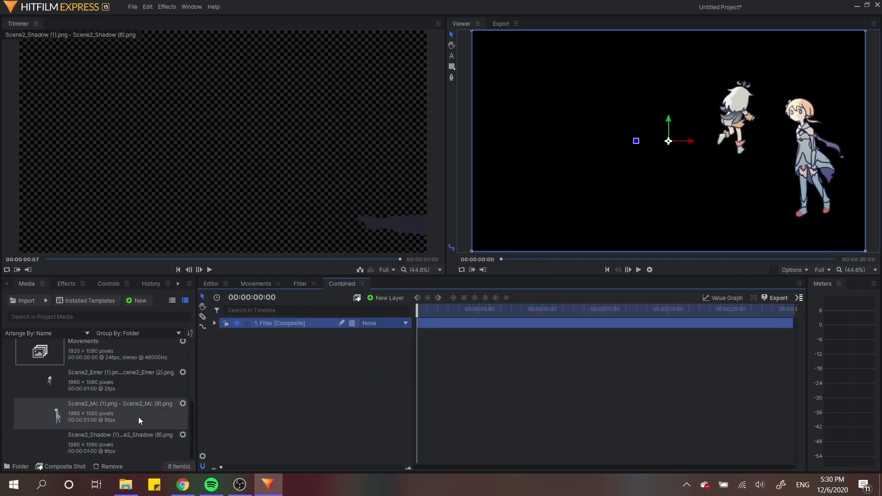
pyautogui.scroll(3, 138, 417)
pyautogui.moveTo(122, 365); pyautogui.dragTo(222, 346)
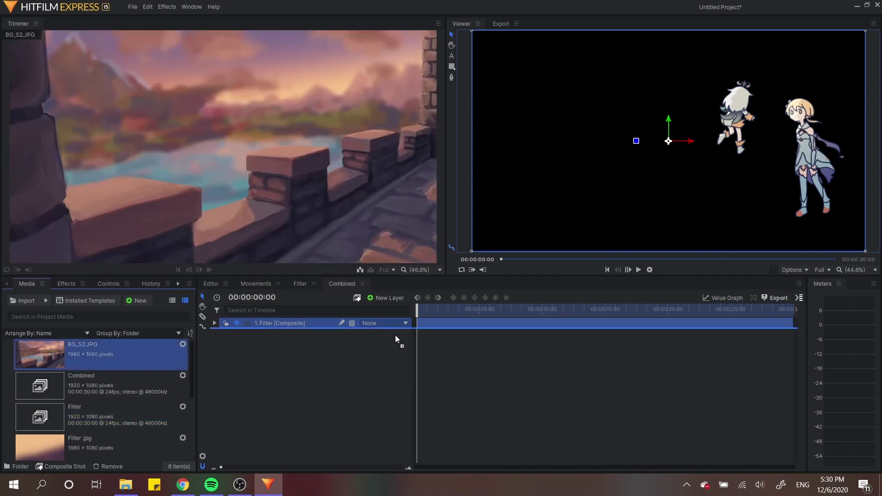
pyautogui.moveTo(395, 335); pyautogui.dragTo(395, 335)
# Duplicate the Filter composite layer, apply Blur to the upper copy, set its blend mode to Lighten and preview.
pyautogui.click(438, 322)
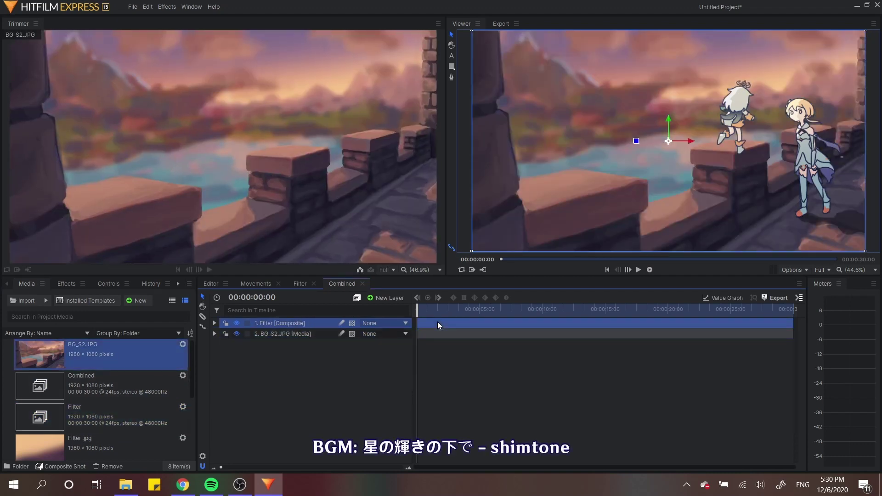
pyautogui.hotkey('ctrl', 'd')
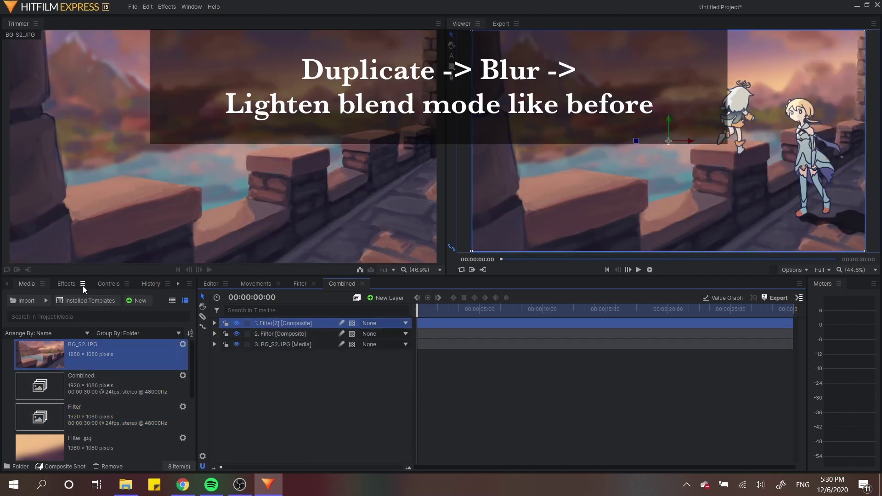
pyautogui.click(78, 284)
pyautogui.moveTo(38, 338); pyautogui.dragTo(268, 324)
pyautogui.rightClick(457, 327)
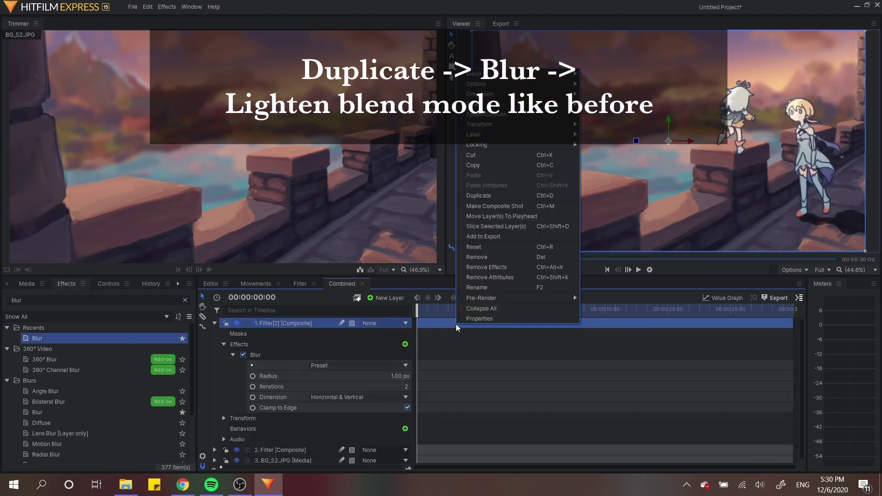
pyautogui.moveTo(538, 74)
pyautogui.click(604, 193)
pyautogui.click(638, 270)
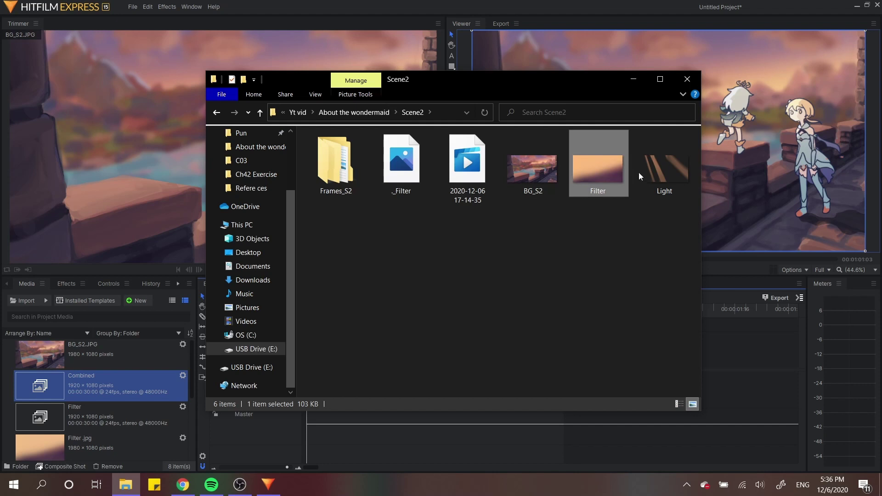
# Import Light.PNG from the Scene2 folder and add it as the top layer of the Combined composite shot.
pyautogui.moveTo(646, 174); pyautogui.dragTo(143, 362)
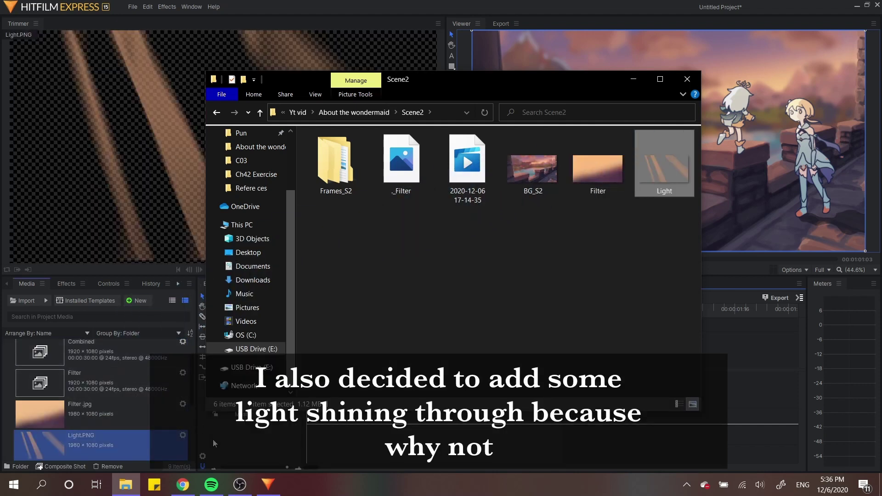
pyautogui.click(213, 439)
pyautogui.click(341, 284)
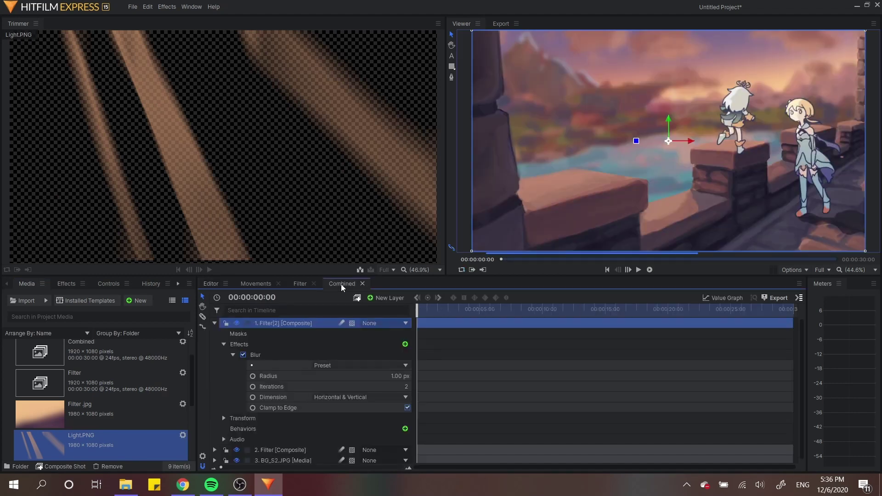
pyautogui.click(214, 323)
pyautogui.moveTo(90, 452); pyautogui.dragTo(431, 324)
# Set the Light.PNG layer's blend mode to Screen and play back the combined scene.
pyautogui.rightClick(432, 325)
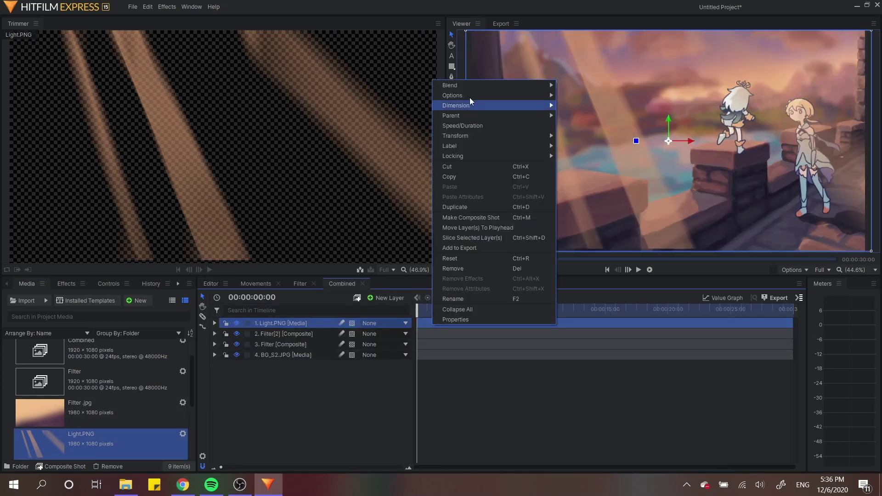
pyautogui.moveTo(474, 83)
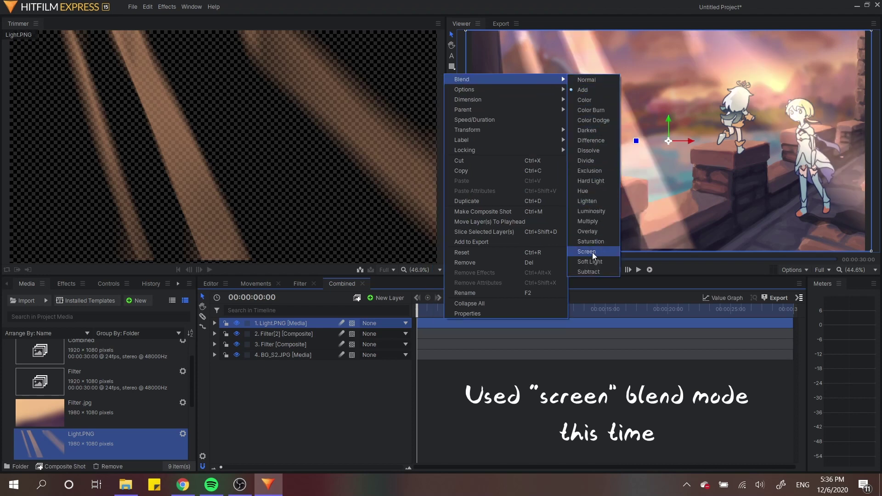
pyautogui.click(591, 252)
pyautogui.click(638, 270)
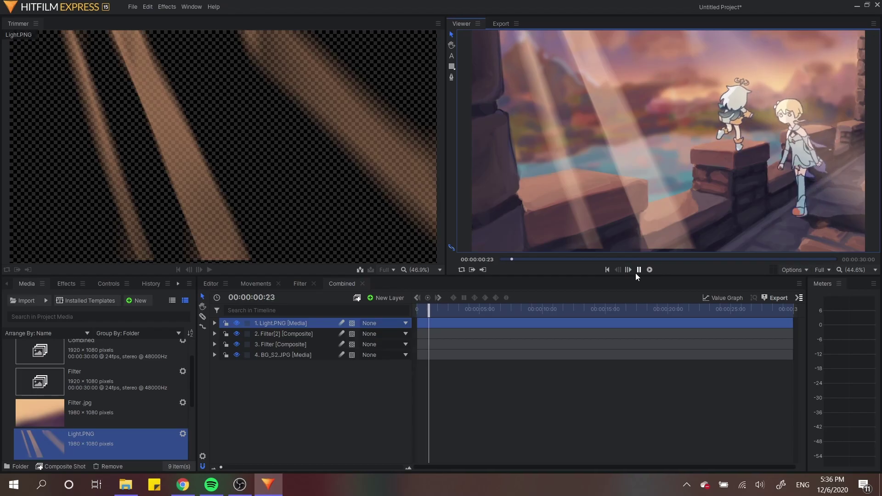